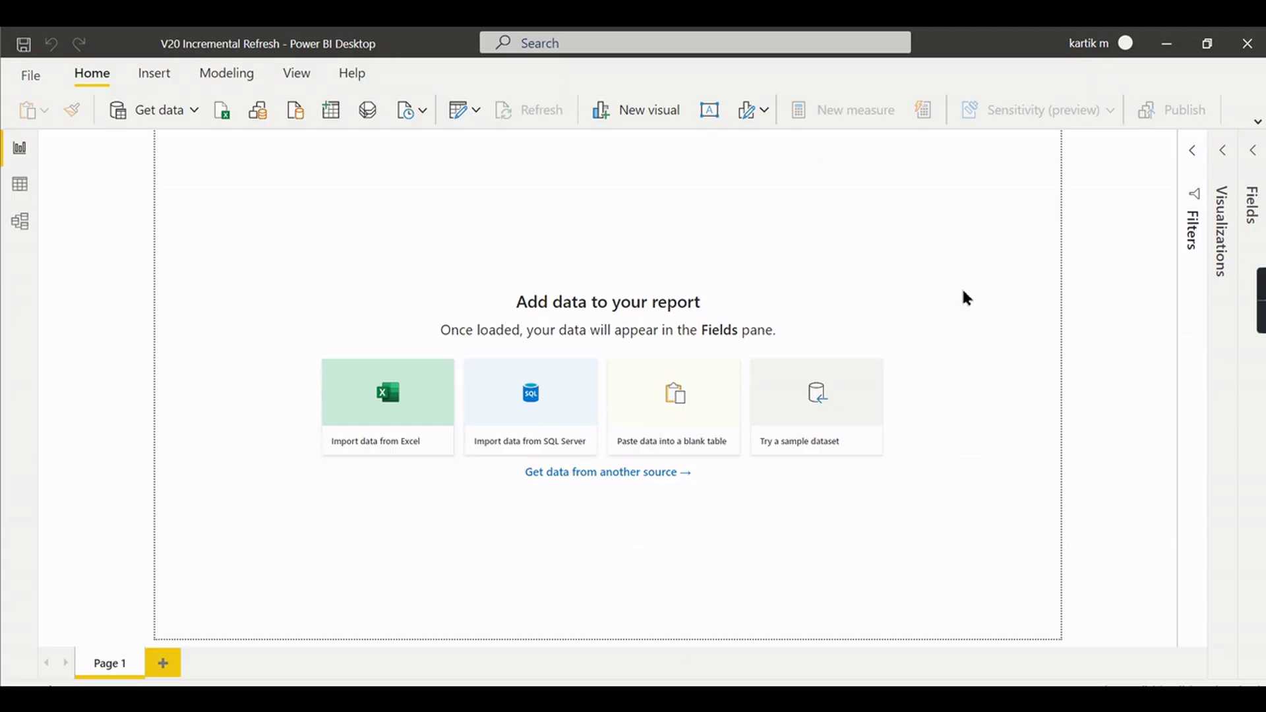
{"action": "left_click", "coordinate": [1257, 150]}
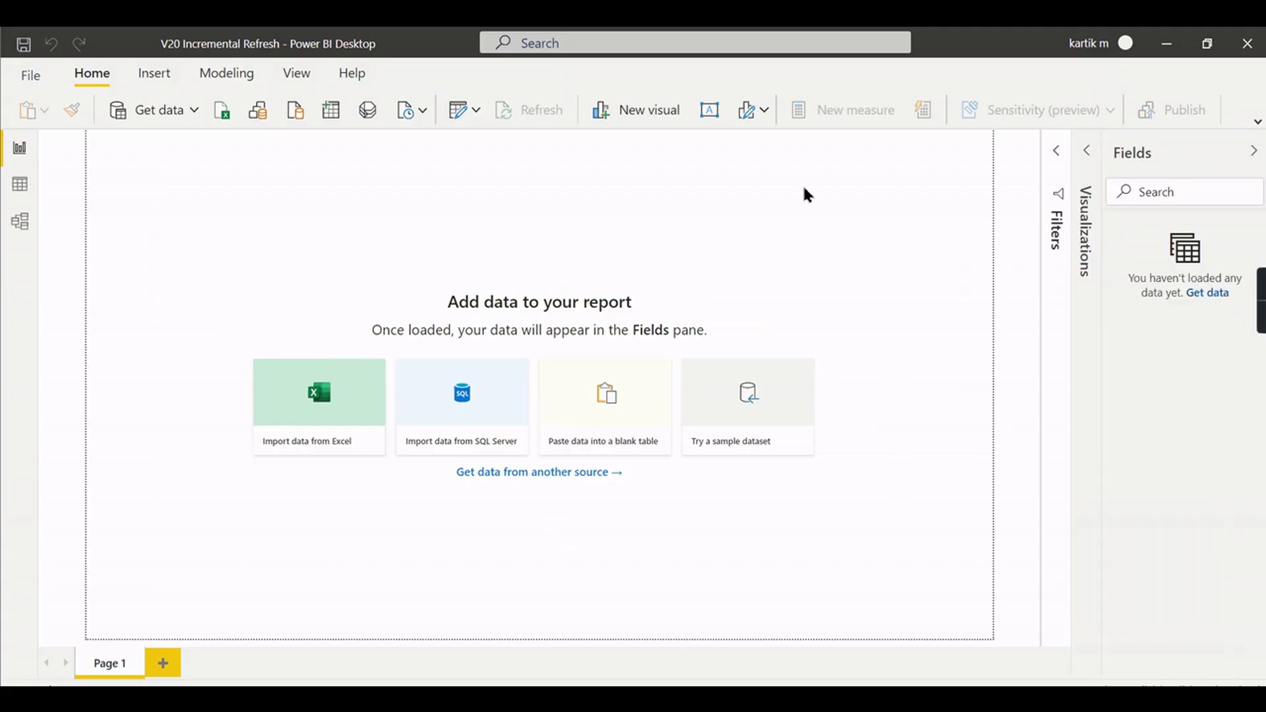
{"action": "left_click", "coordinate": [1254, 151]}
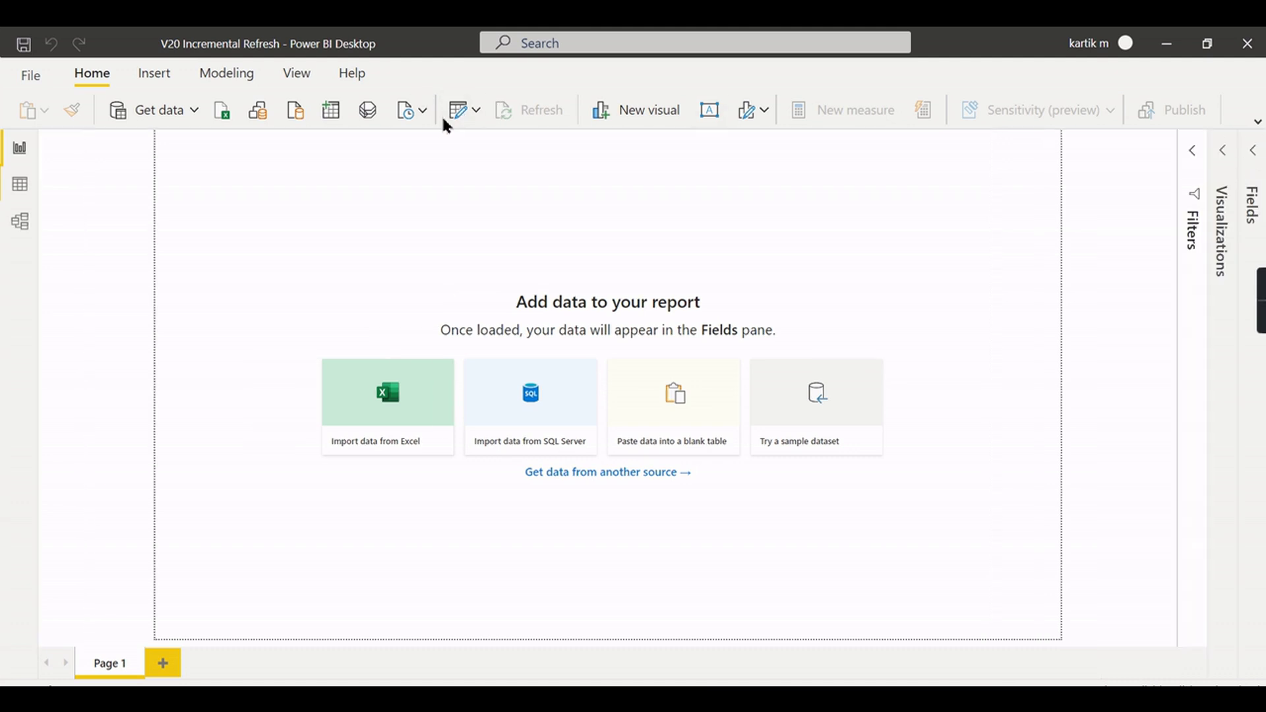
- Connect to the local SQL Server with "." as the server name, using Import connectivity mode
{"action": "left_click", "coordinate": [191, 113]}
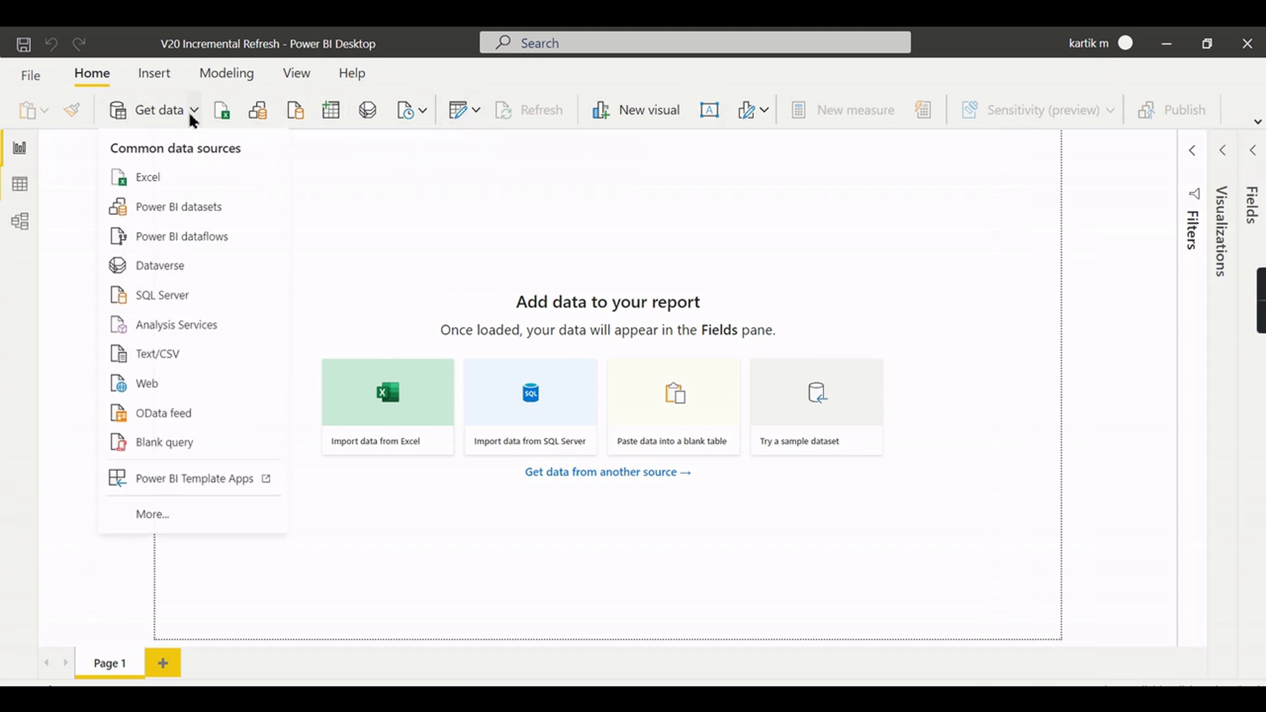
{"action": "left_click", "coordinate": [171, 287]}
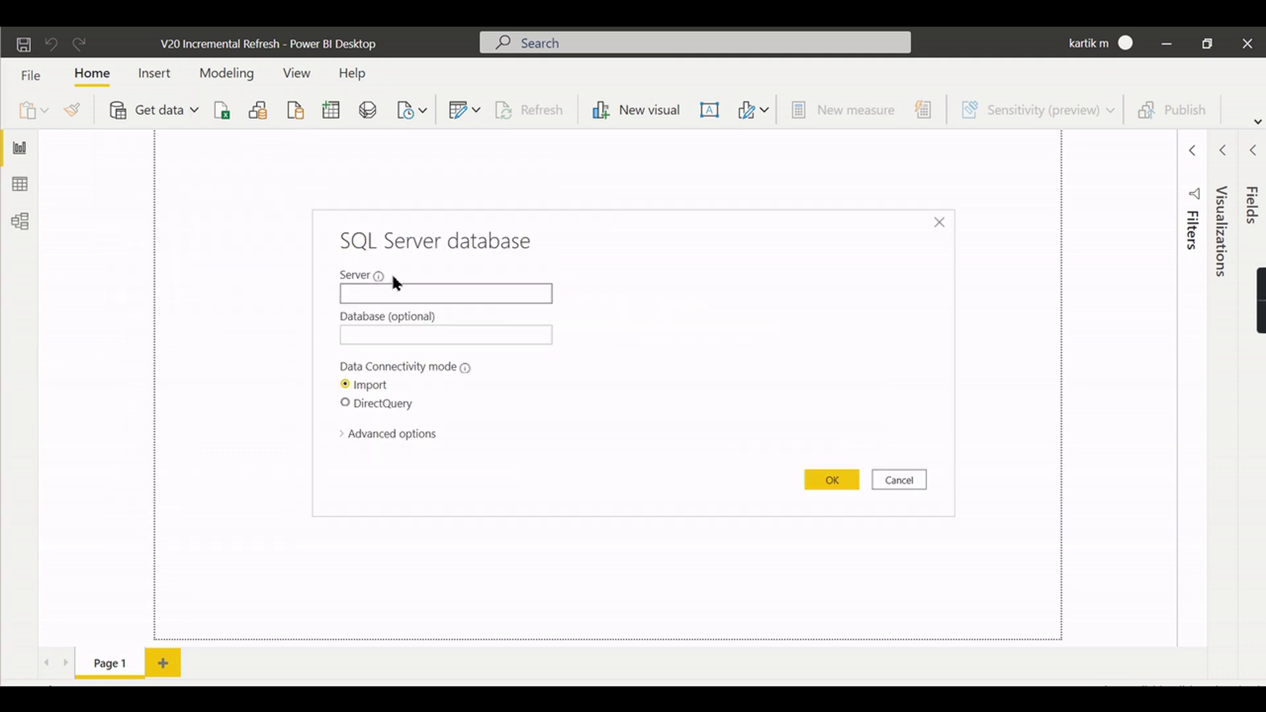
{"action": "type", "text": "."}
{"action": "left_click", "coordinate": [841, 489]}
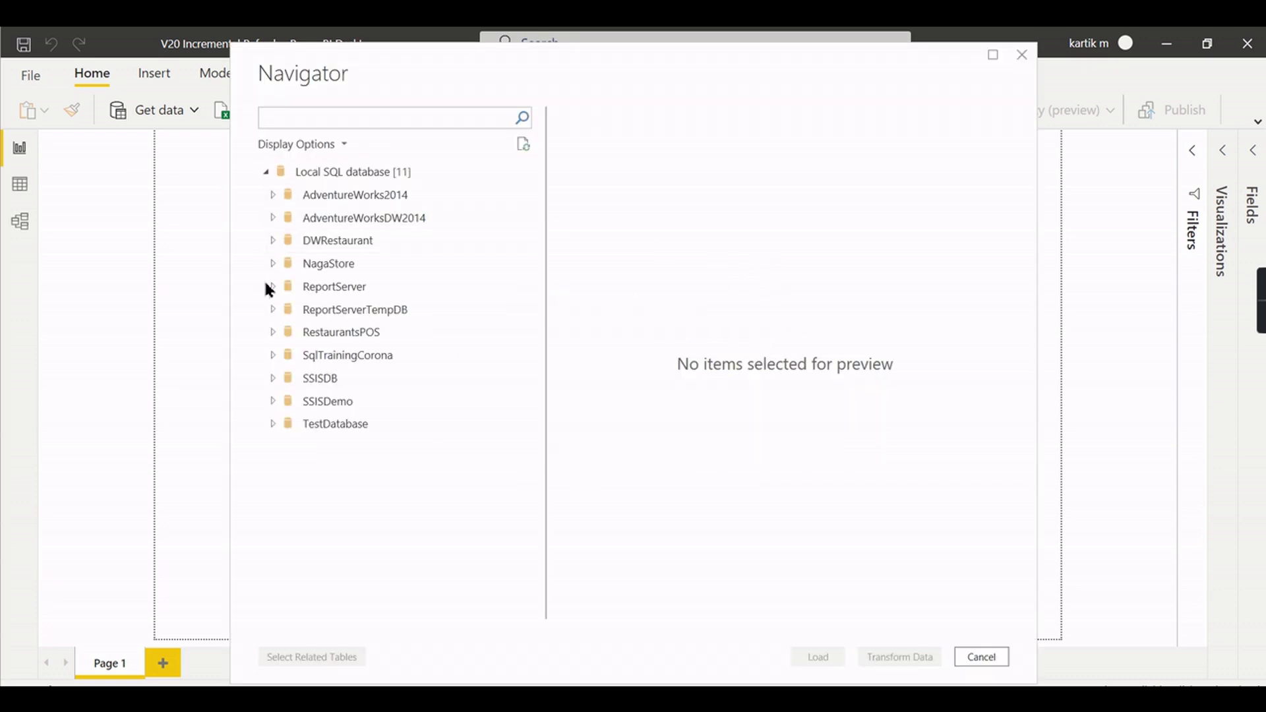
- Select the fact_sale_Data, Custmerinfo, Product and Supplier tables from the NagaStore database, open them for transformation, and dismiss the preview notice
{"action": "left_click", "coordinate": [272, 264]}
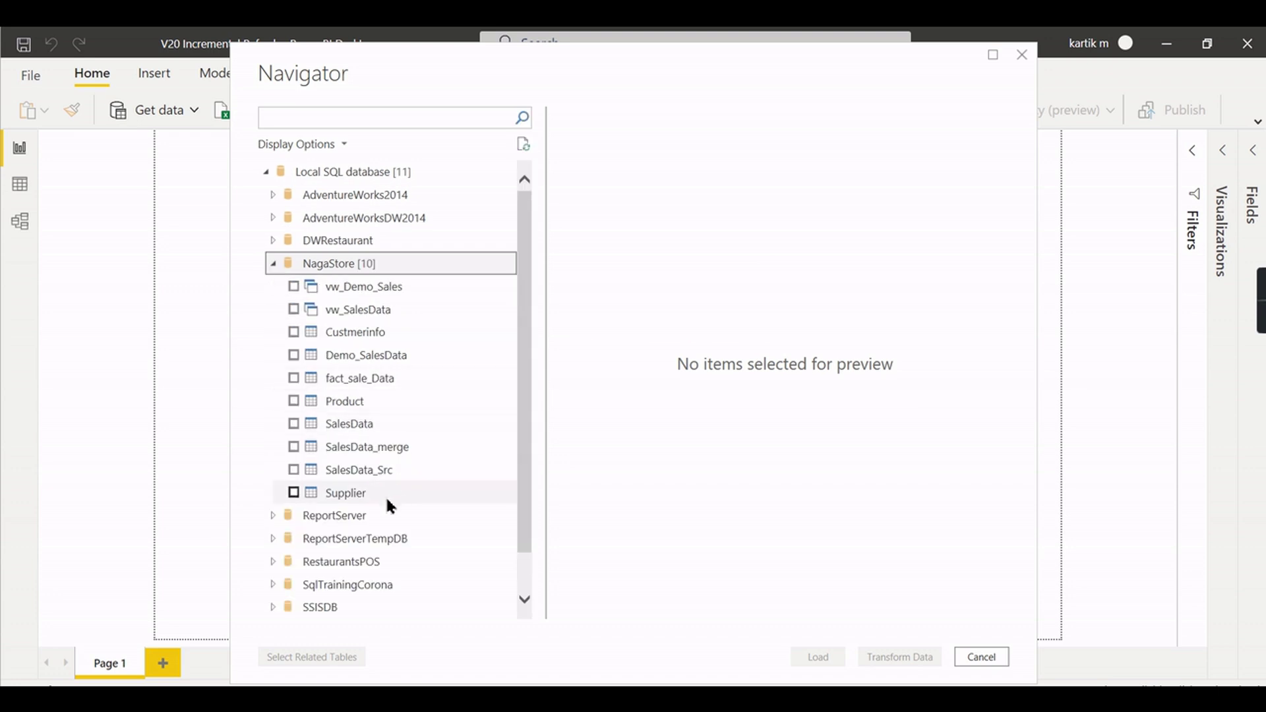
{"action": "left_click", "coordinate": [294, 378]}
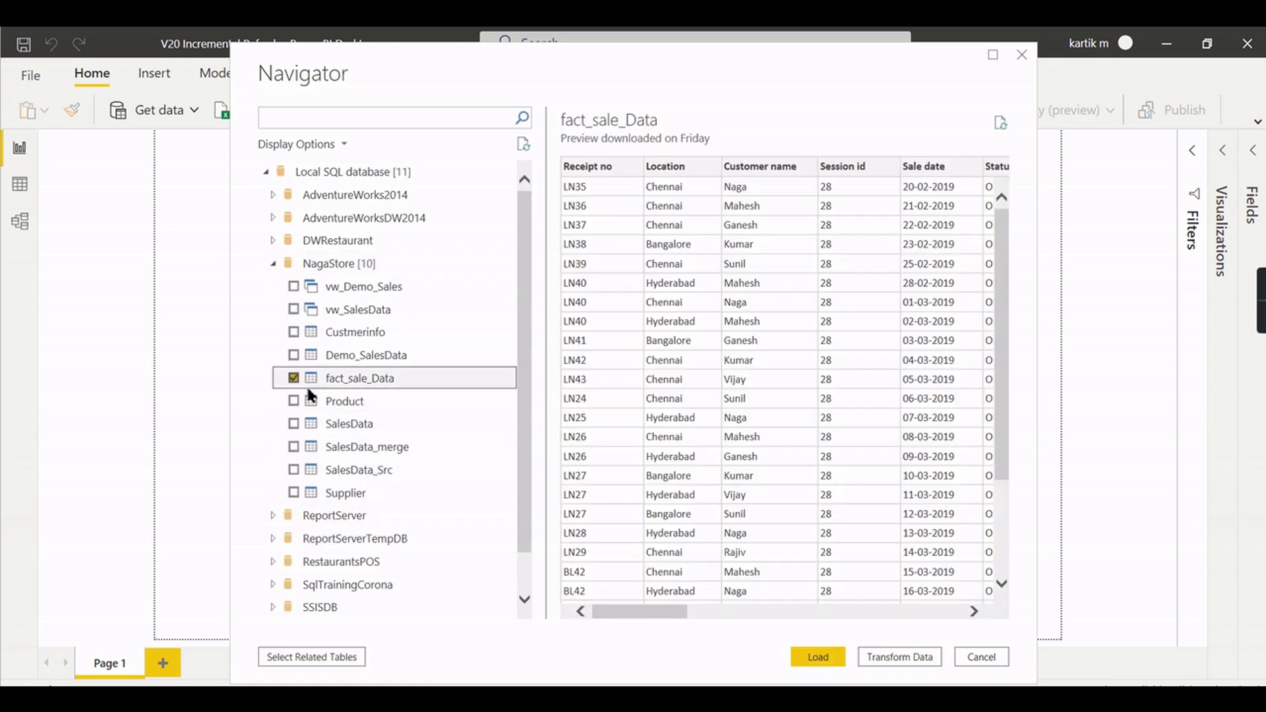
{"action": "left_click", "coordinate": [293, 331]}
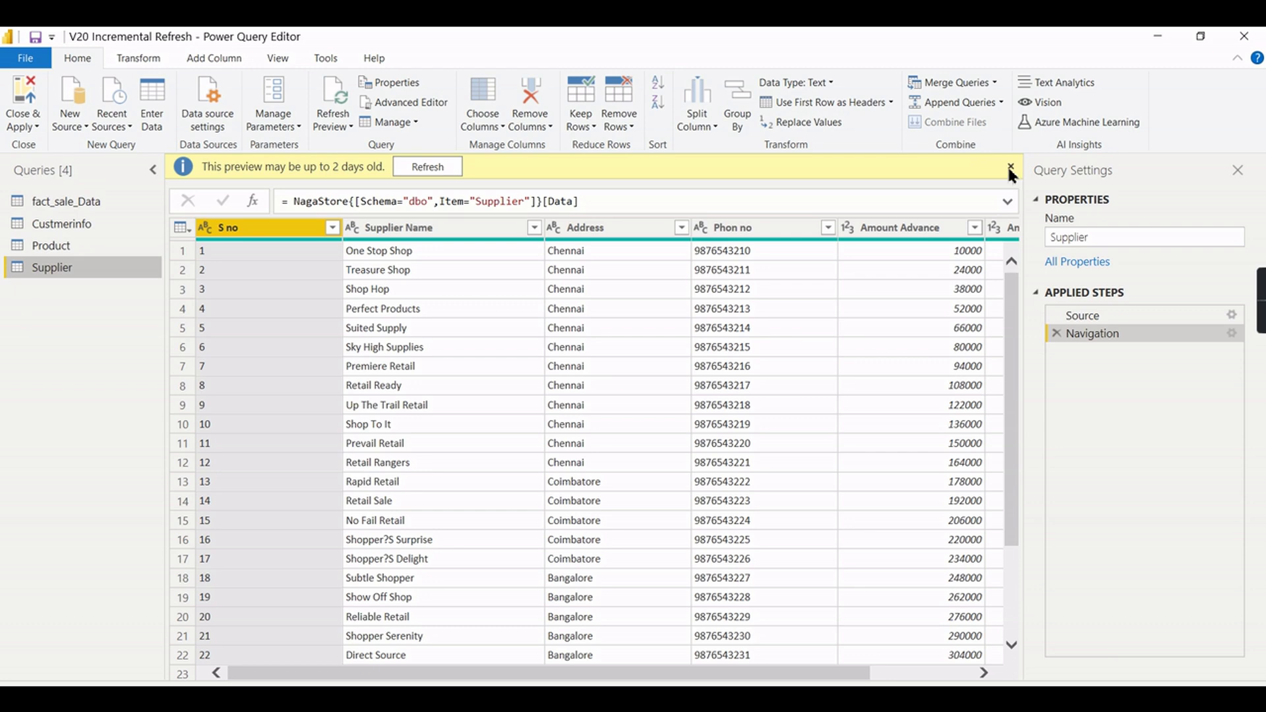
{"action": "left_click", "coordinate": [1011, 167]}
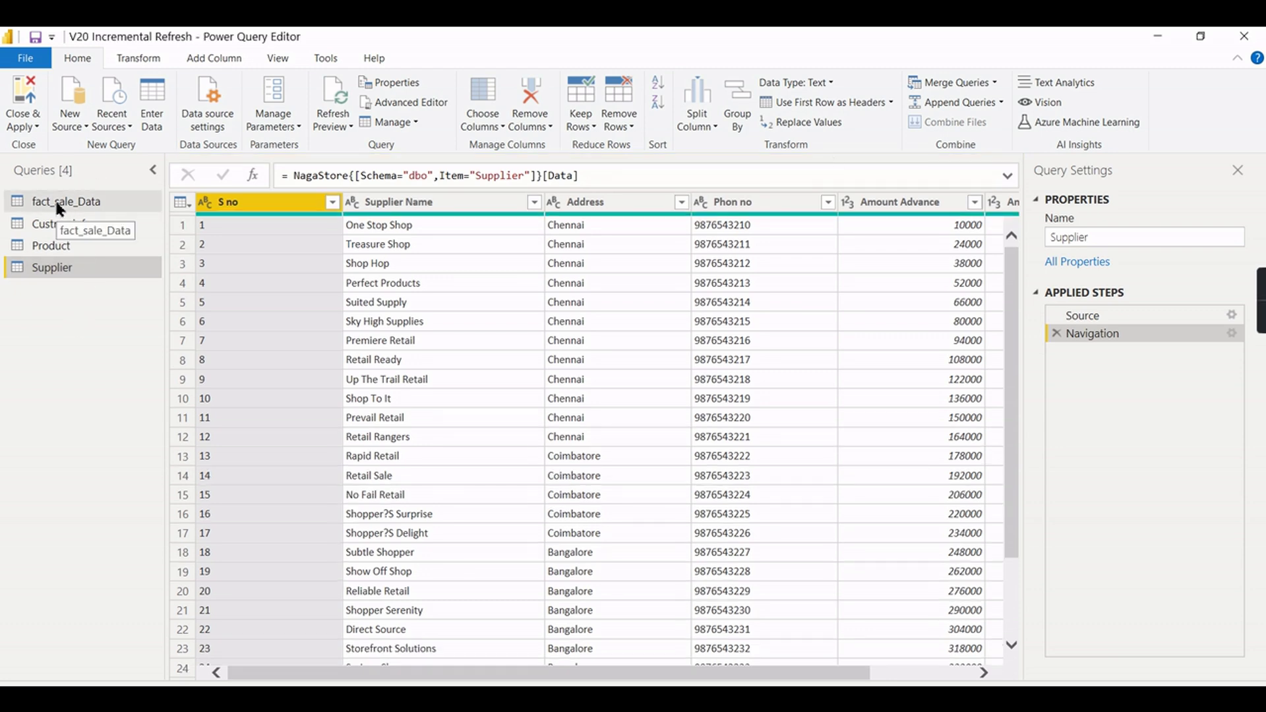
- Examine the fact_sale_Data query's columns through to sale_date and update_date
{"action": "left_click", "coordinate": [83, 201]}
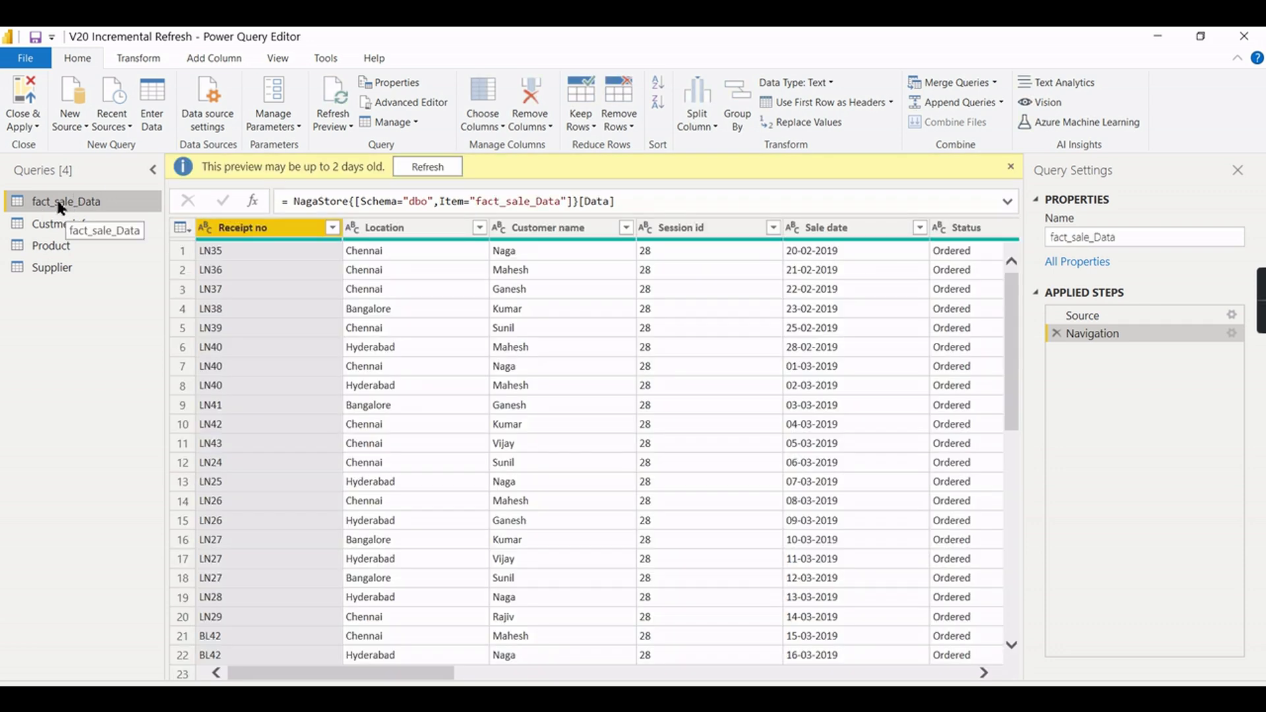
{"action": "left_click", "coordinate": [1010, 167]}
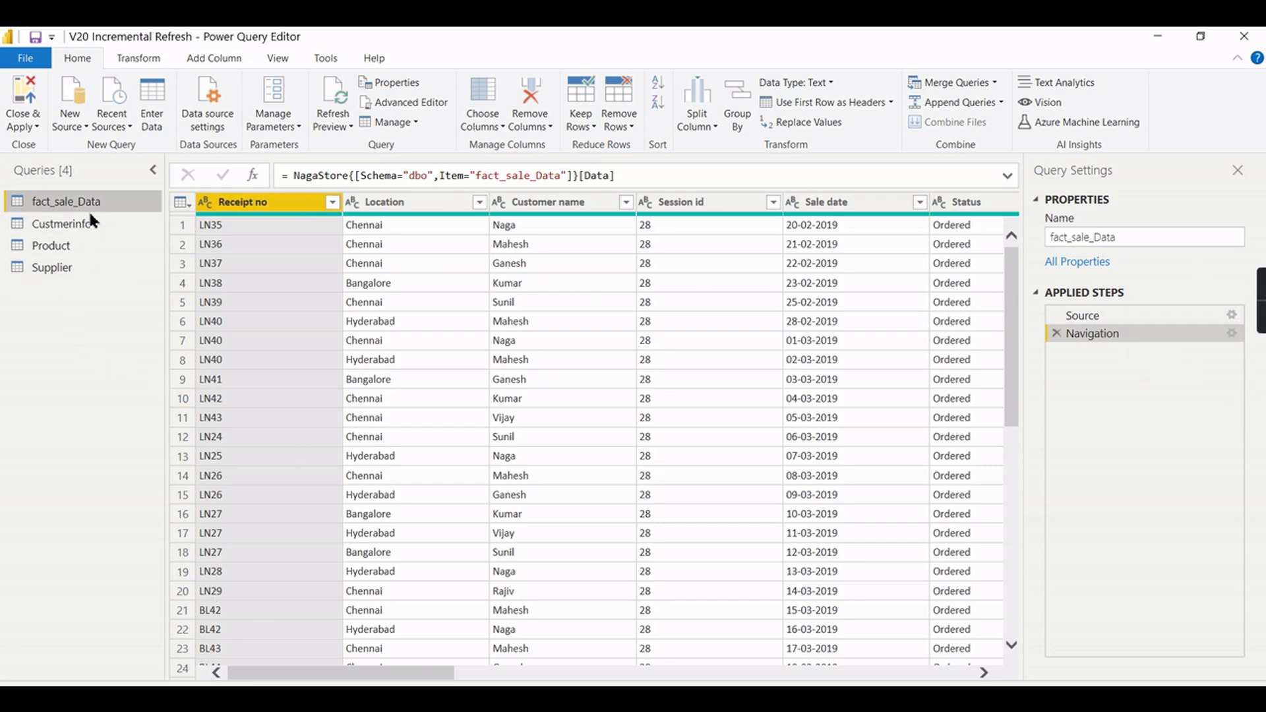
{"action": "left_click_drag", "start_coordinate": [396, 672], "coordinate": [916, 673]}
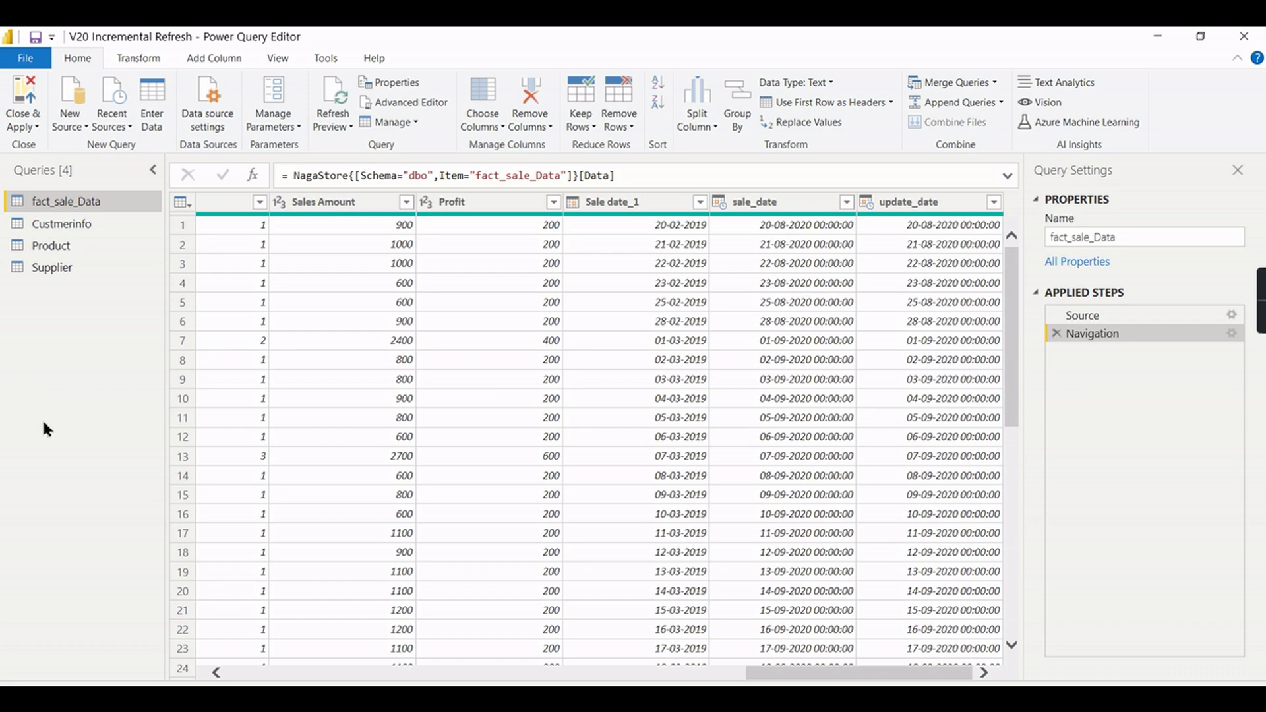
- Add a new query parameter and name it RangeStart
{"action": "left_click", "coordinate": [277, 127]}
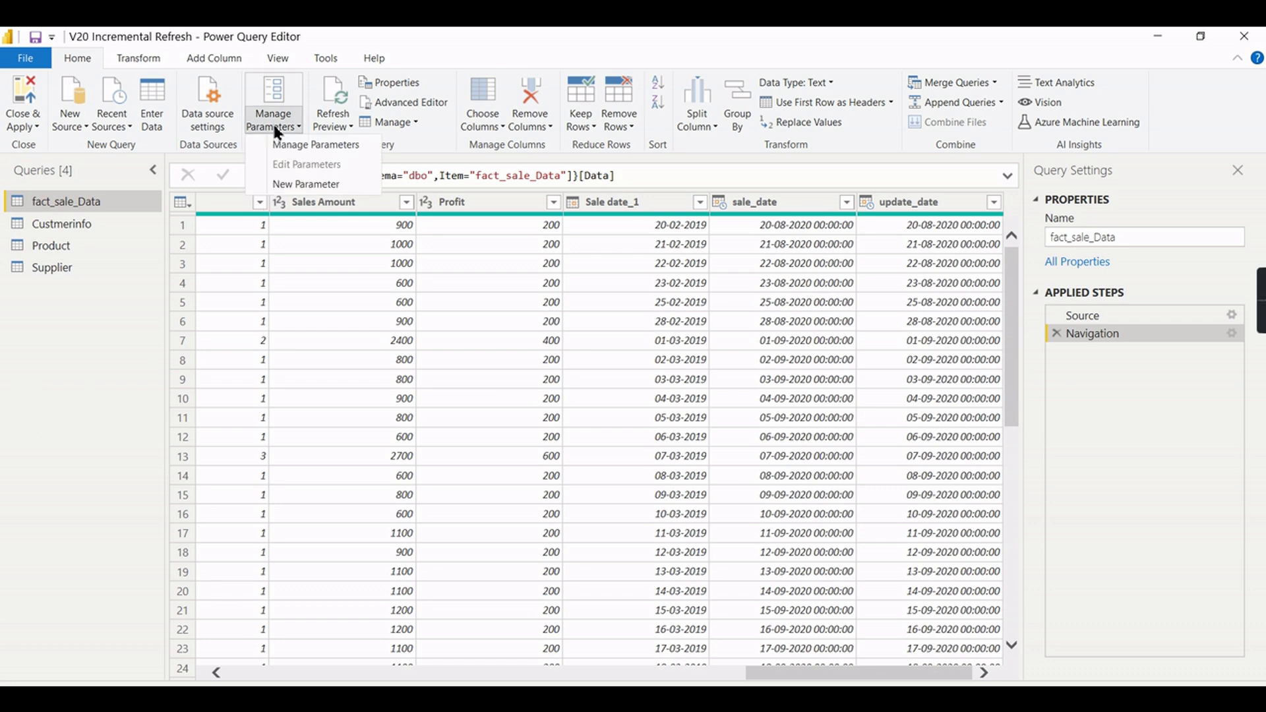
{"action": "left_click", "coordinate": [306, 143]}
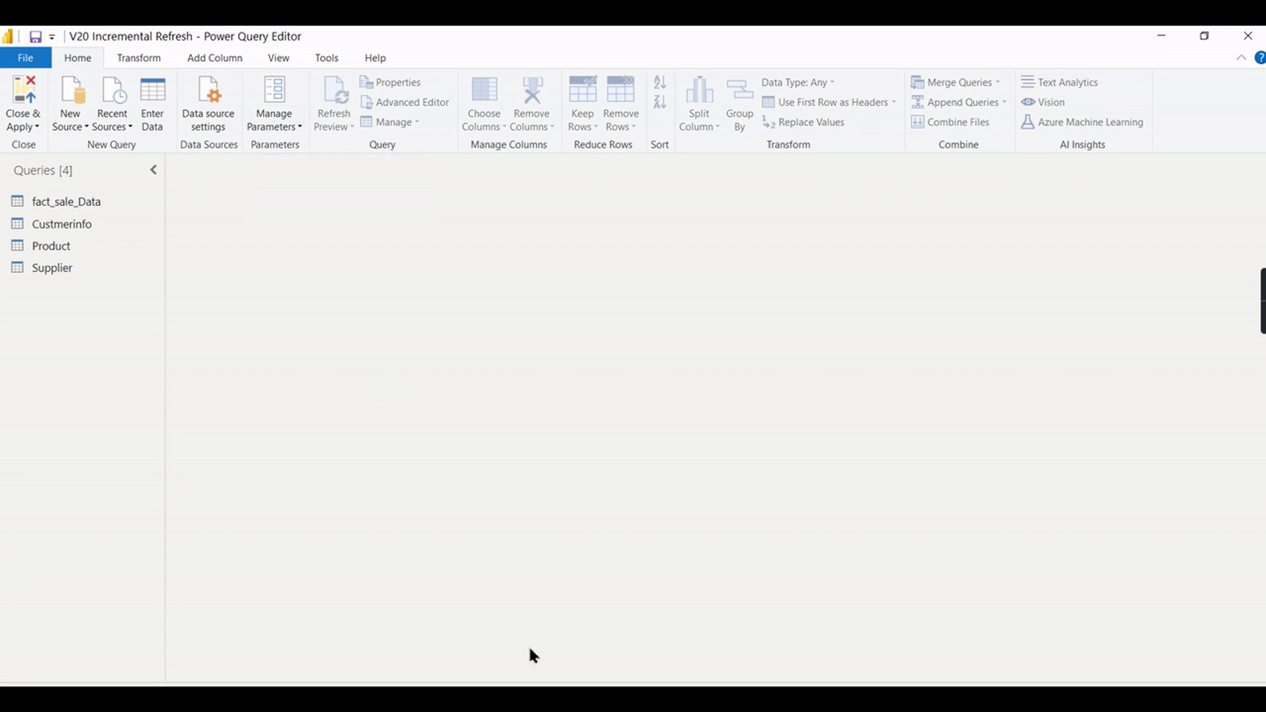
{"action": "left_click", "coordinate": [268, 128]}
{"action": "left_click", "coordinate": [289, 186]}
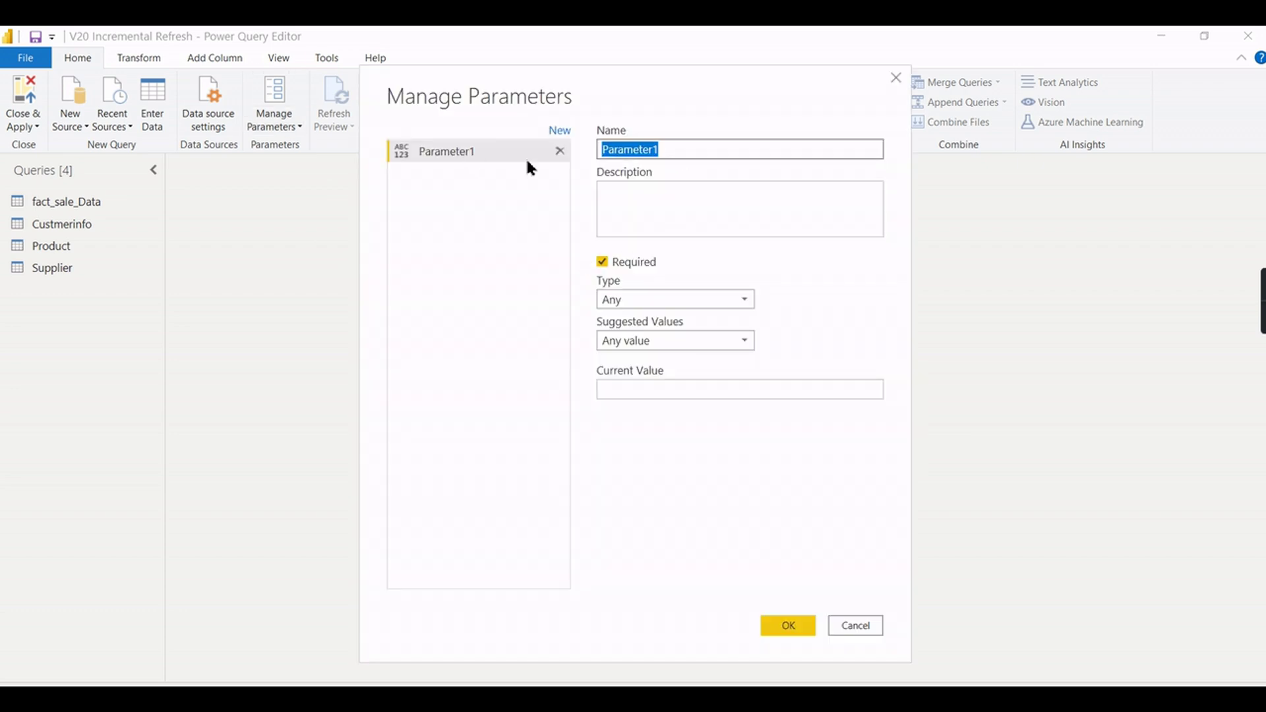
{"action": "type", "text": "RaNGE"}
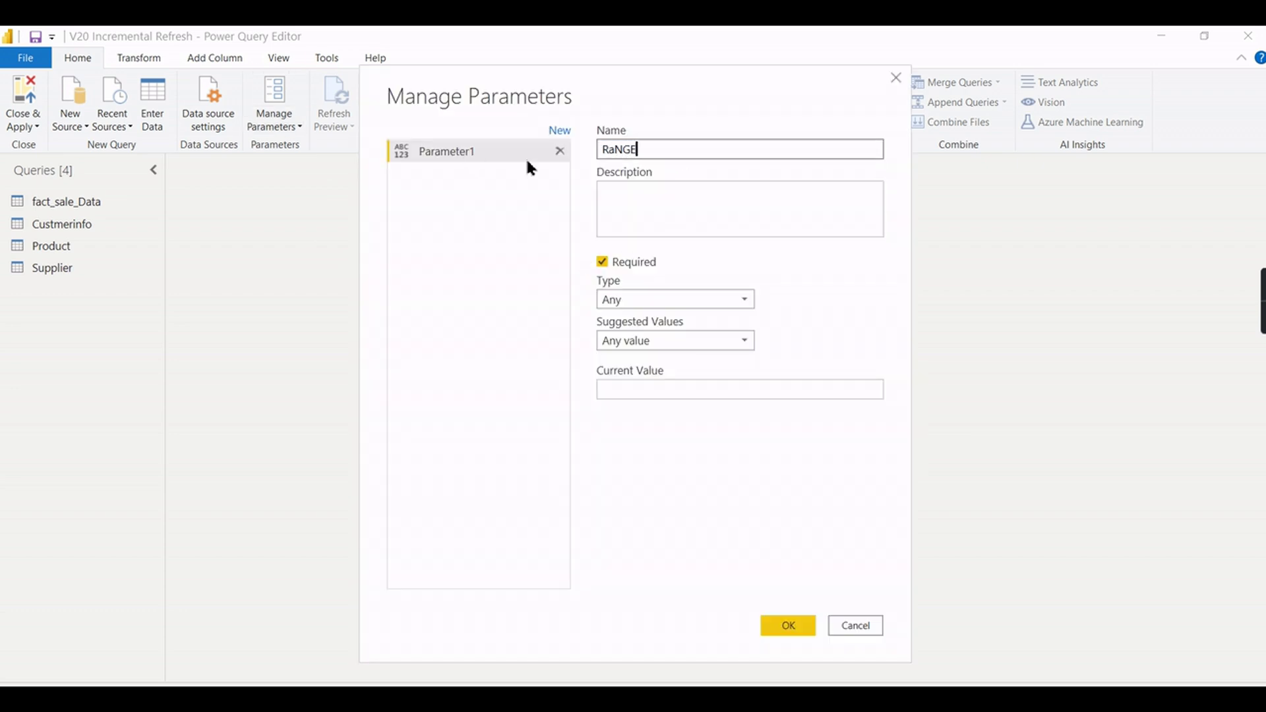
{"action": "key", "text": "ctrl+a"}
{"action": "type", "text": "RangeStart"}
- Set the RangeStart parameter's type to Date/Time and its current value to 01-01-2020, and save it
{"action": "left_click", "coordinate": [686, 300]}
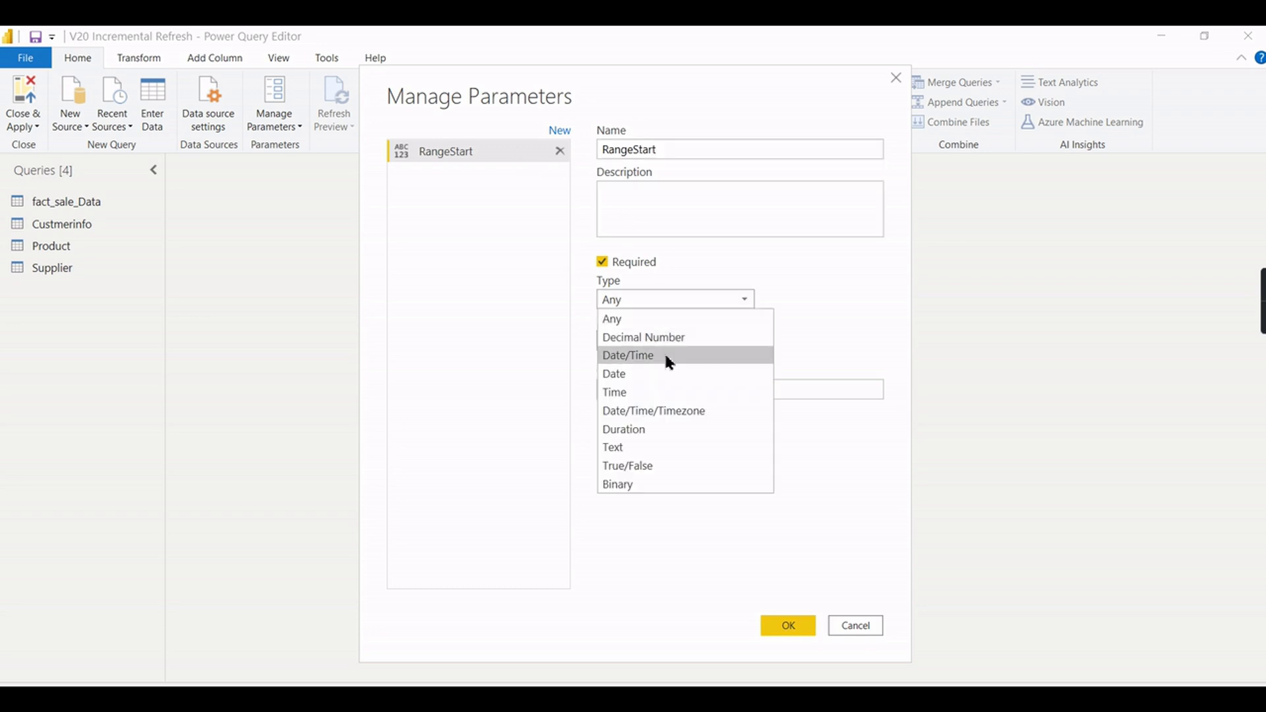
{"action": "left_click", "coordinate": [666, 357]}
{"action": "left_click", "coordinate": [662, 389]}
{"action": "type", "text": "01-01"}
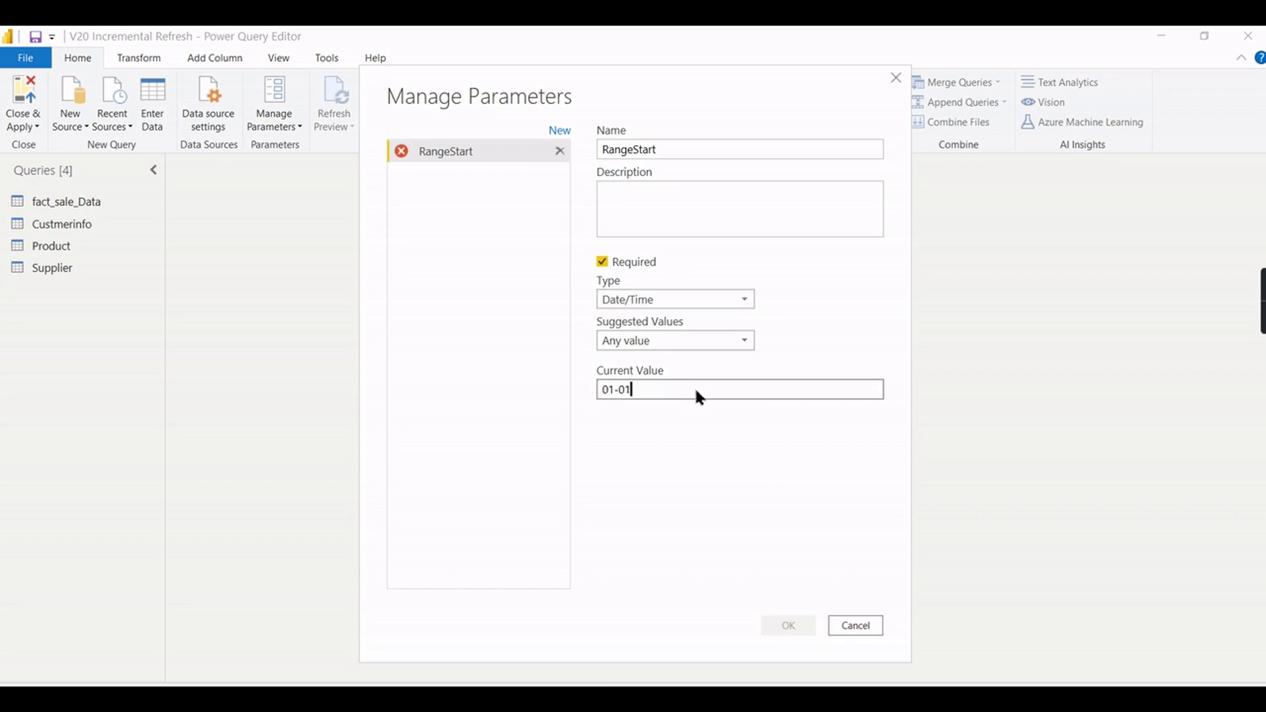
{"action": "type", "text": "-2020"}
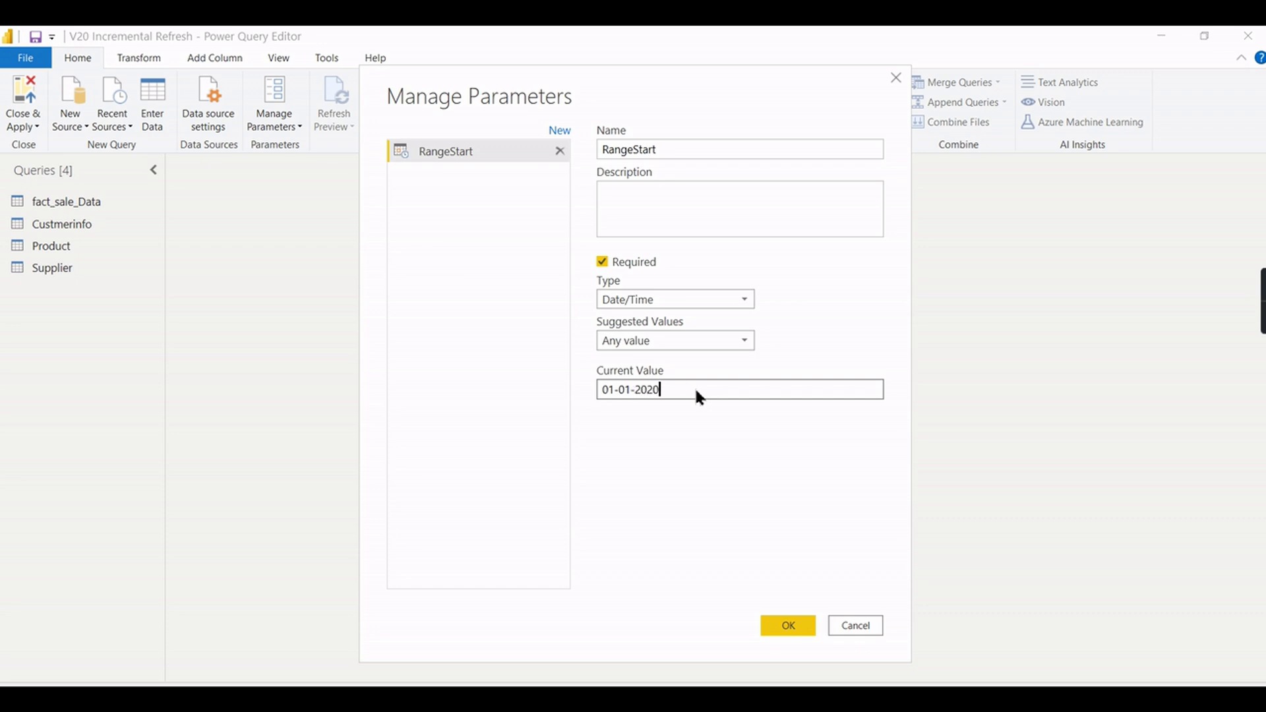
{"action": "left_click", "coordinate": [789, 626]}
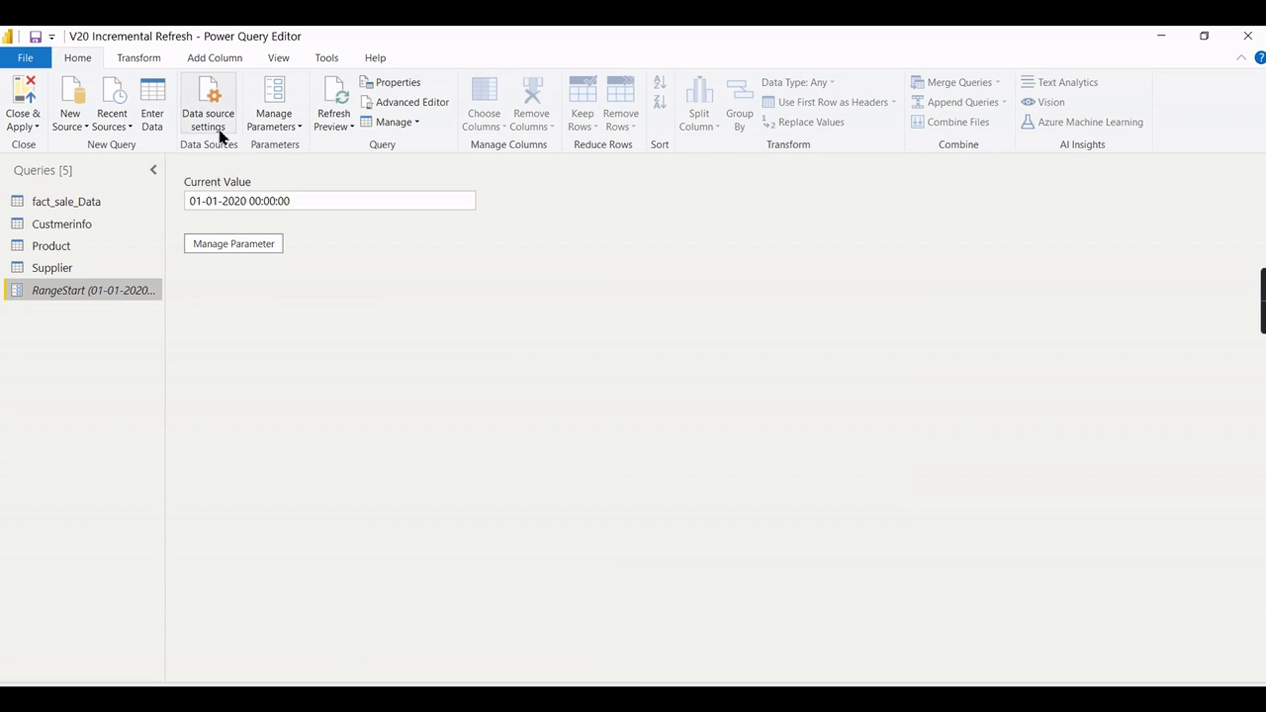
- Create a second parameter named RangeEnd with type Date/Time and current value 31-12-2020
{"action": "left_click", "coordinate": [274, 123]}
{"action": "left_click", "coordinate": [292, 187]}
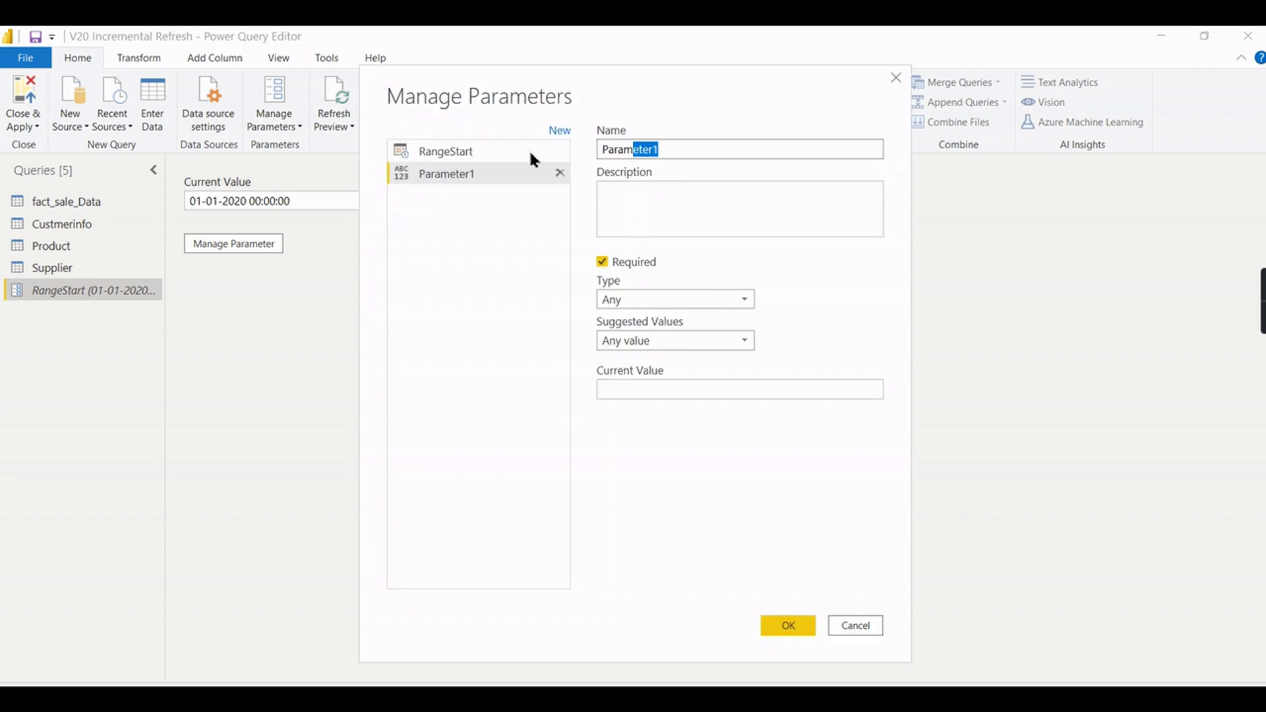
{"action": "type", "text": "RangeEnd"}
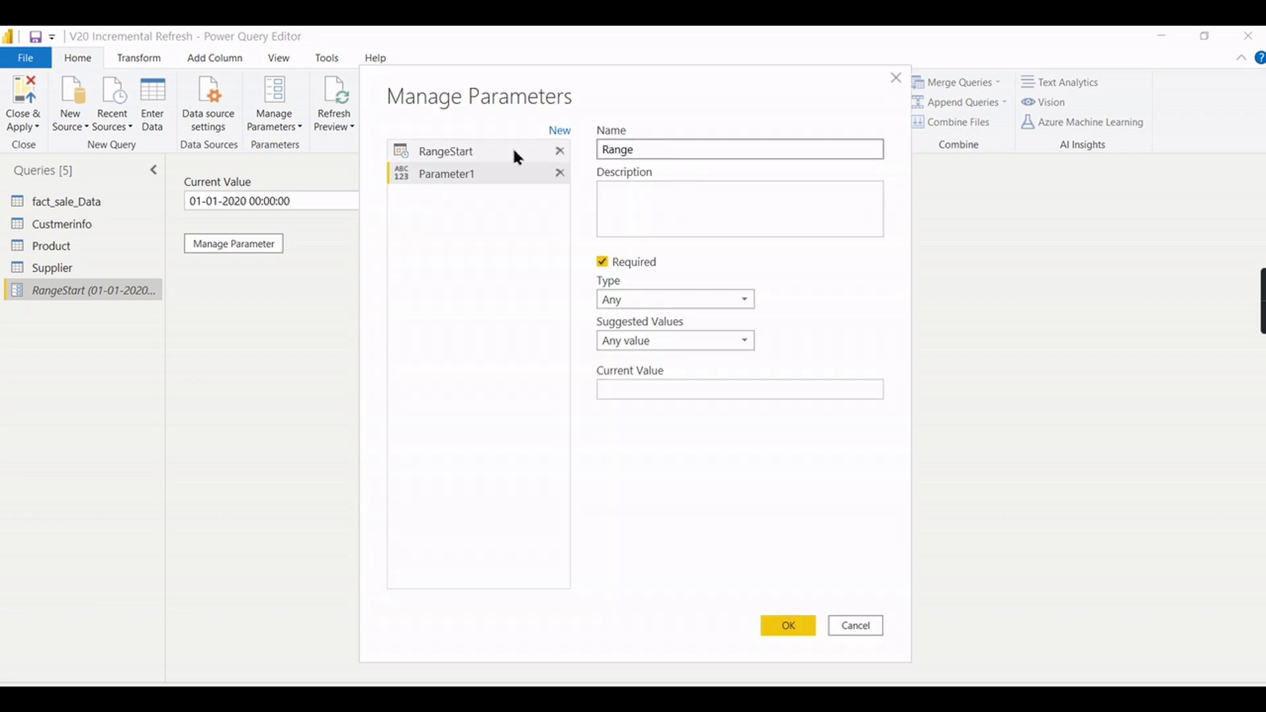
{"action": "left_click", "coordinate": [725, 300]}
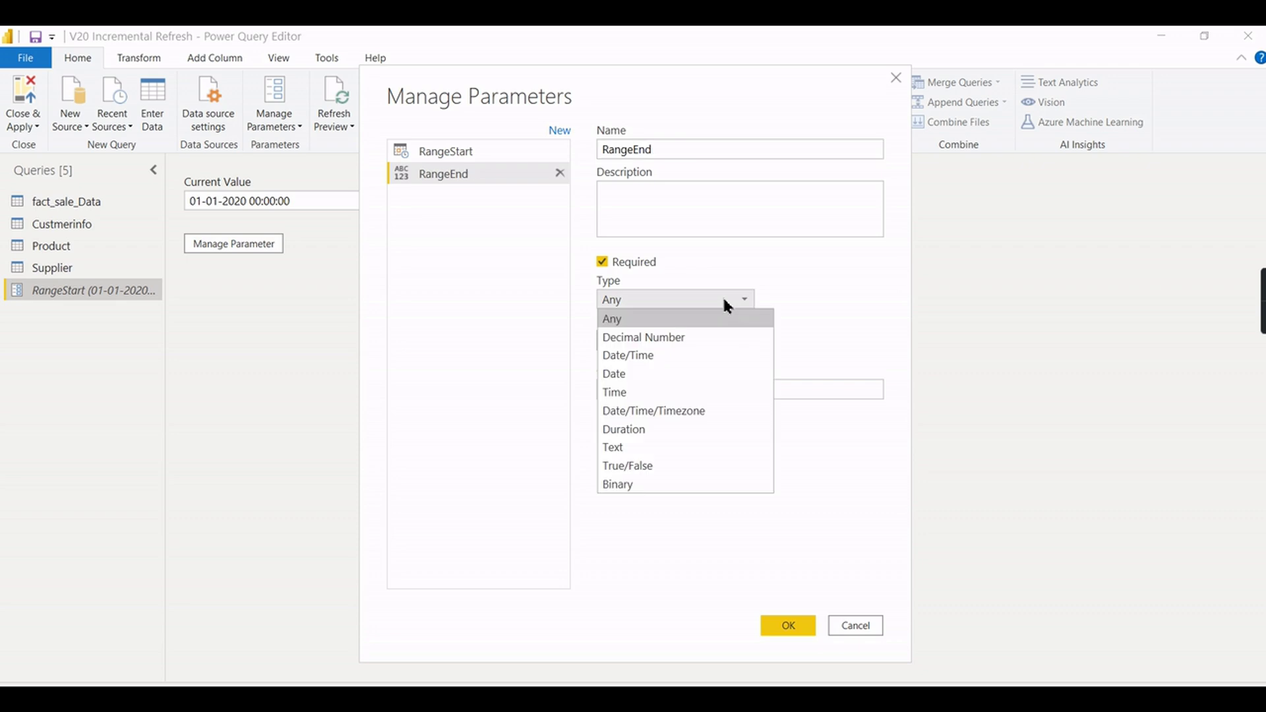
{"action": "left_click", "coordinate": [637, 360]}
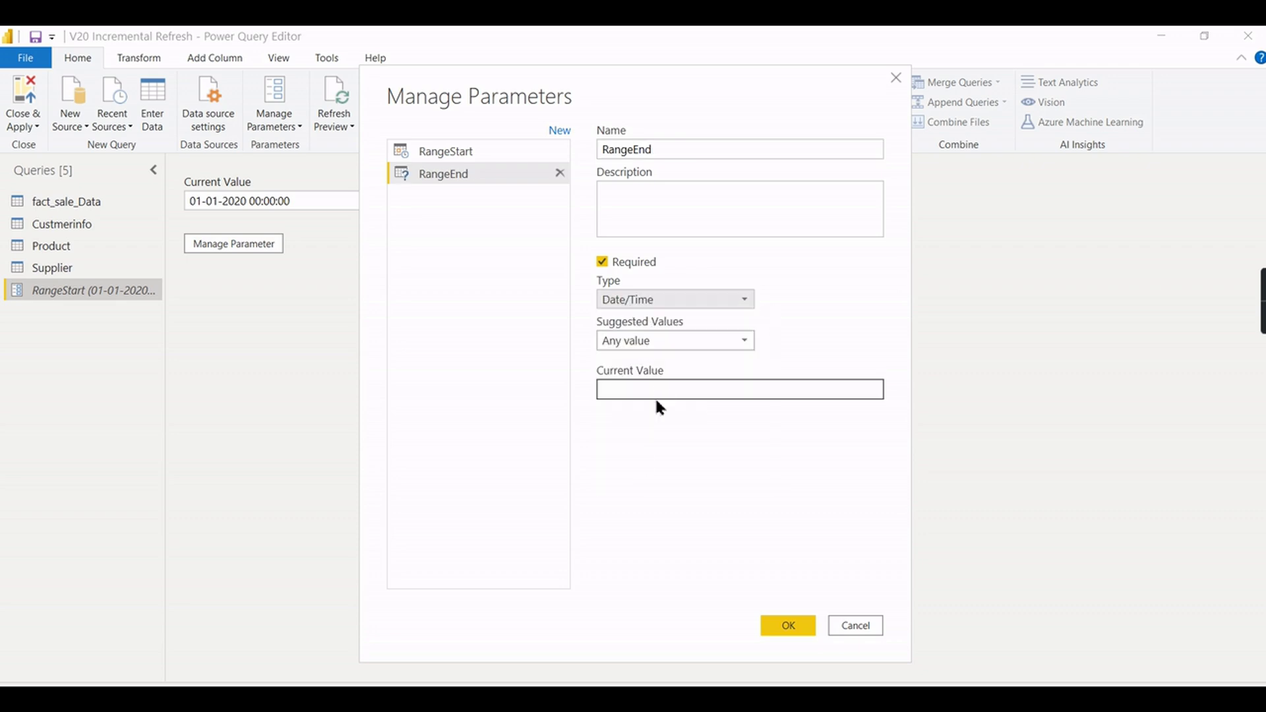
{"action": "left_click", "coordinate": [673, 386]}
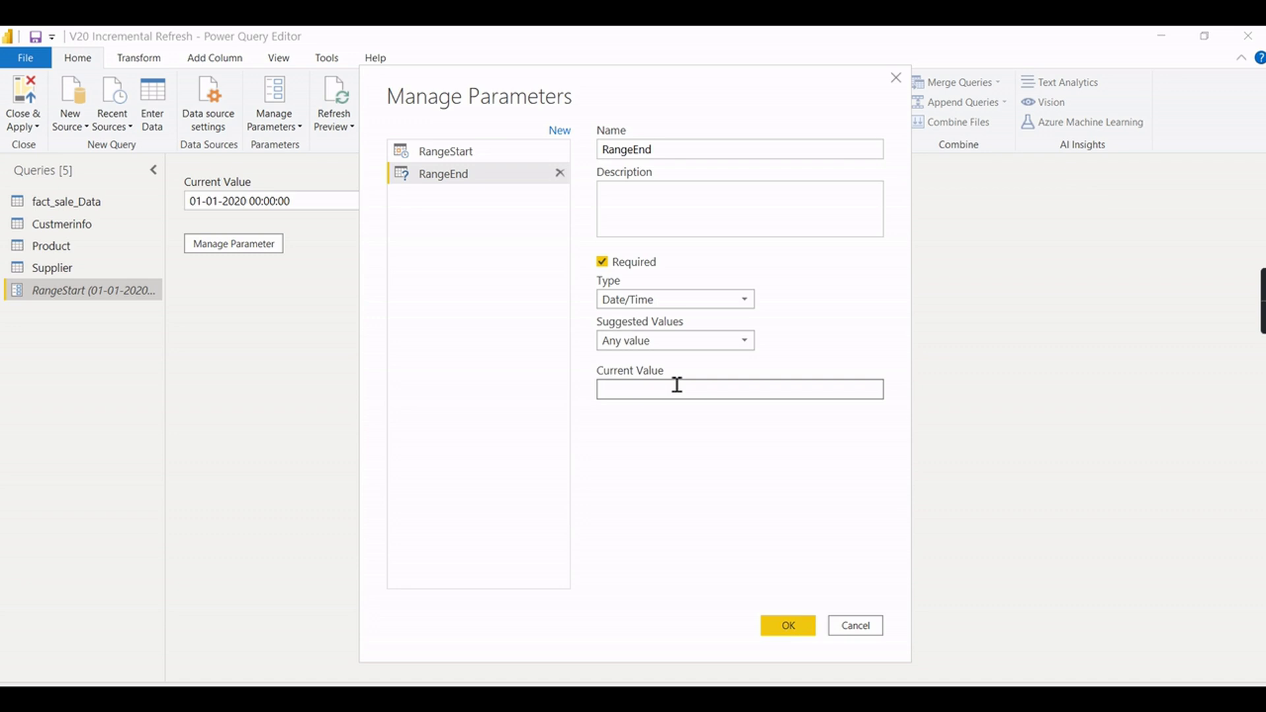
{"action": "type", "text": "31-12-2020"}
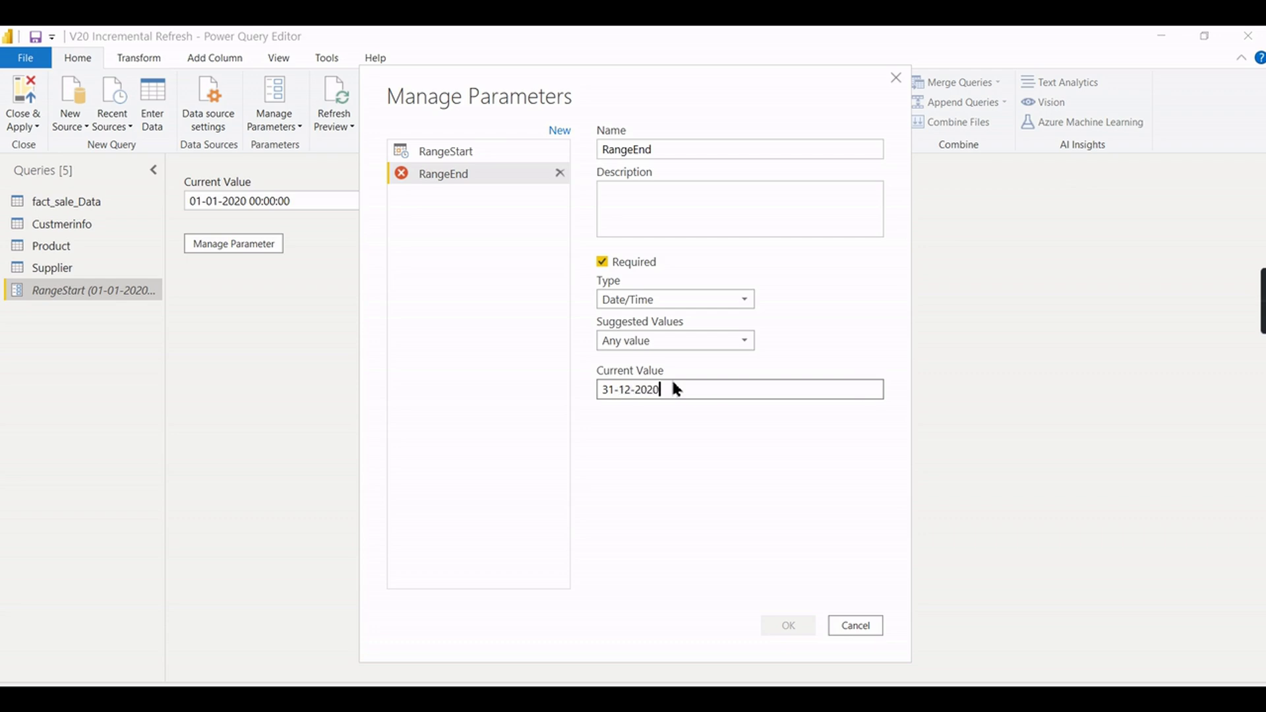
{"action": "left_click", "coordinate": [790, 627]}
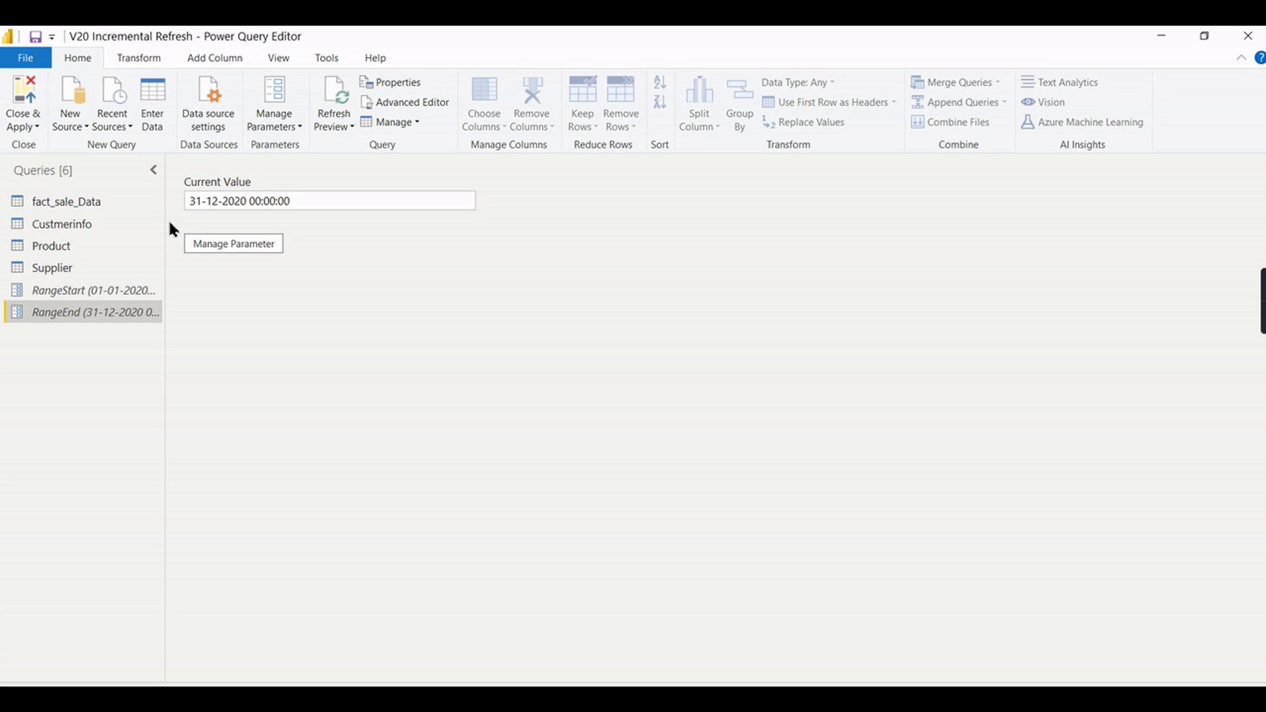
- Widen the queries list and open the date/time row filter for the sale_date column of fact_sale_Data
{"action": "left_click_drag", "start_coordinate": [164, 221], "coordinate": [223, 235]}
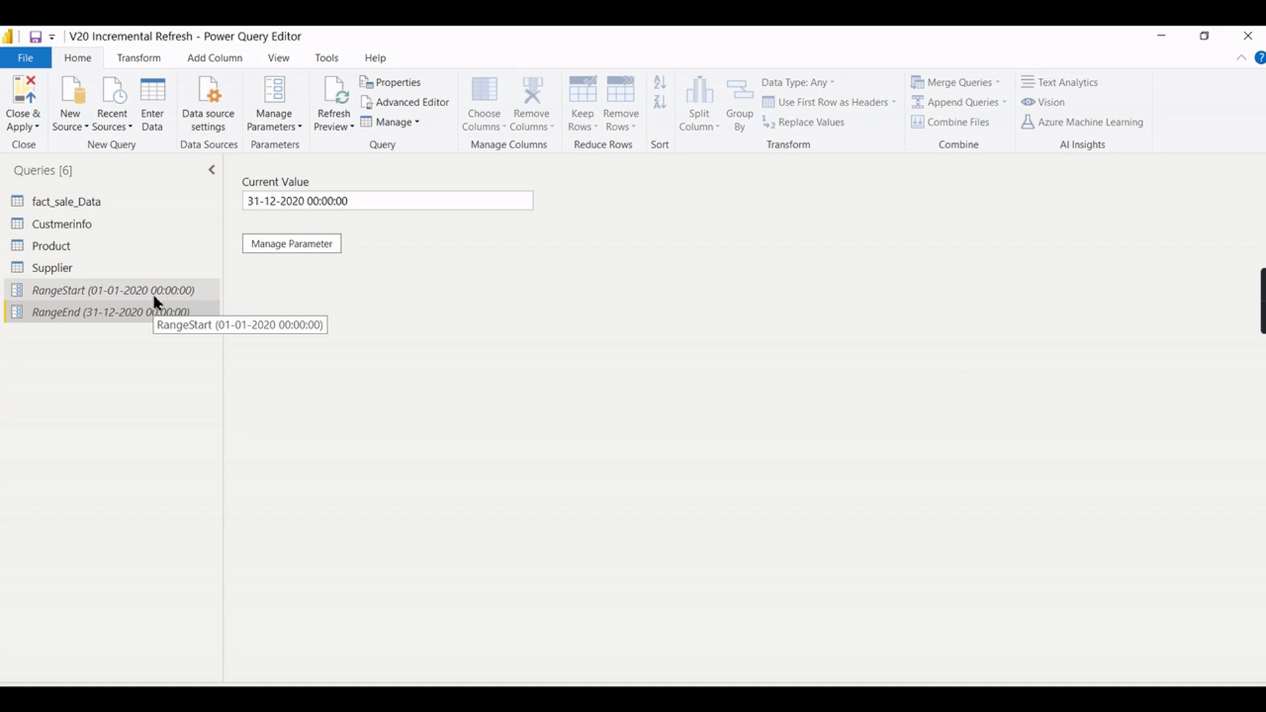
{"action": "left_click", "coordinate": [98, 209]}
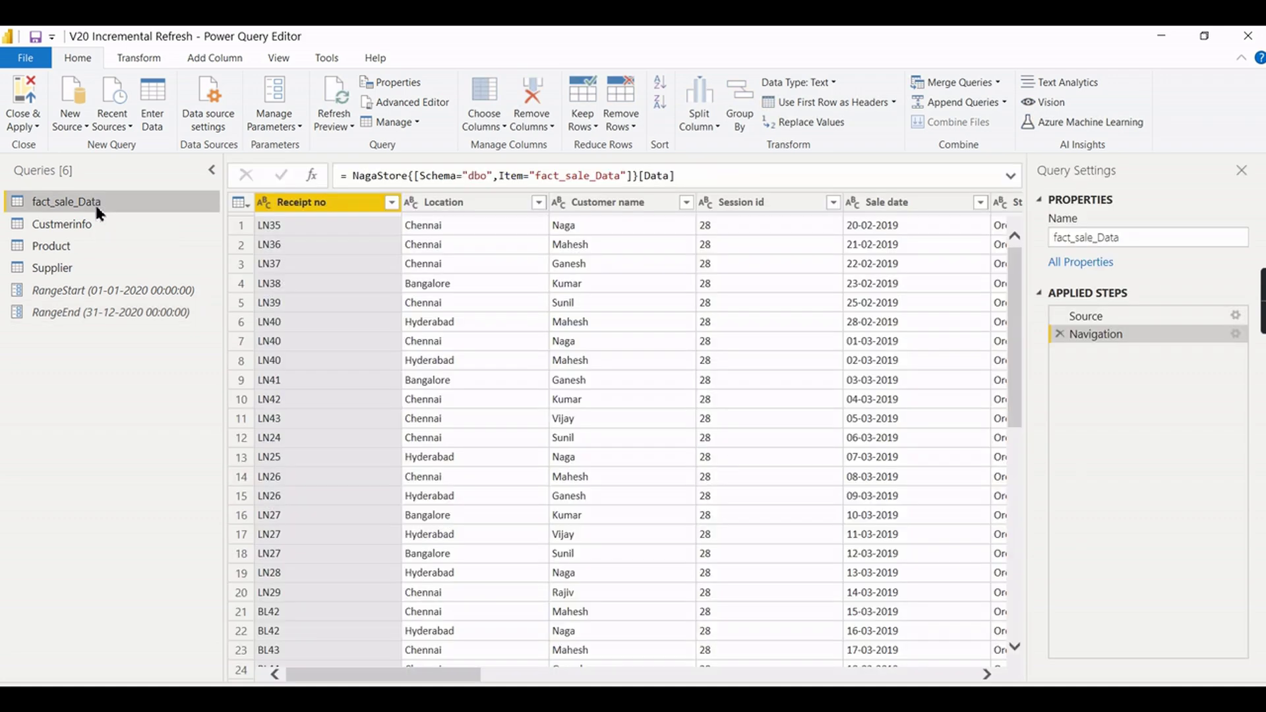
{"action": "left_click_drag", "start_coordinate": [438, 675], "coordinate": [933, 676]}
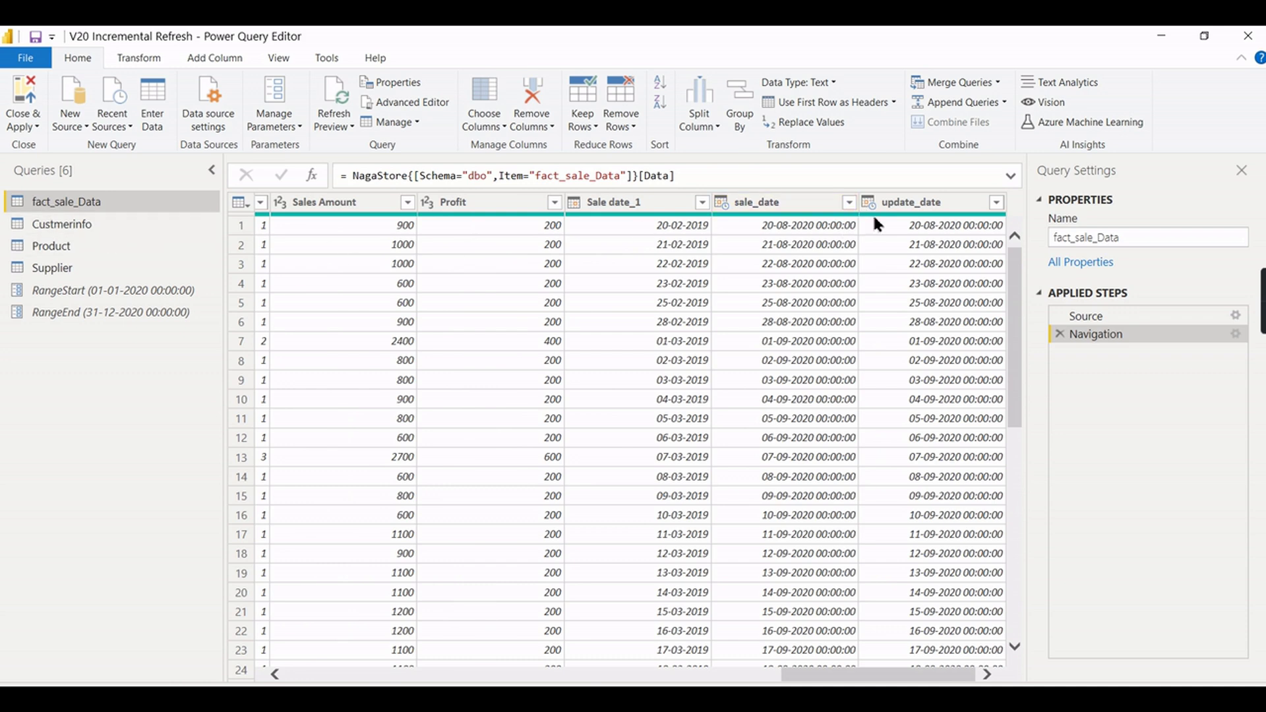
{"action": "left_click", "coordinate": [852, 198]}
{"action": "left_click", "coordinate": [849, 203]}
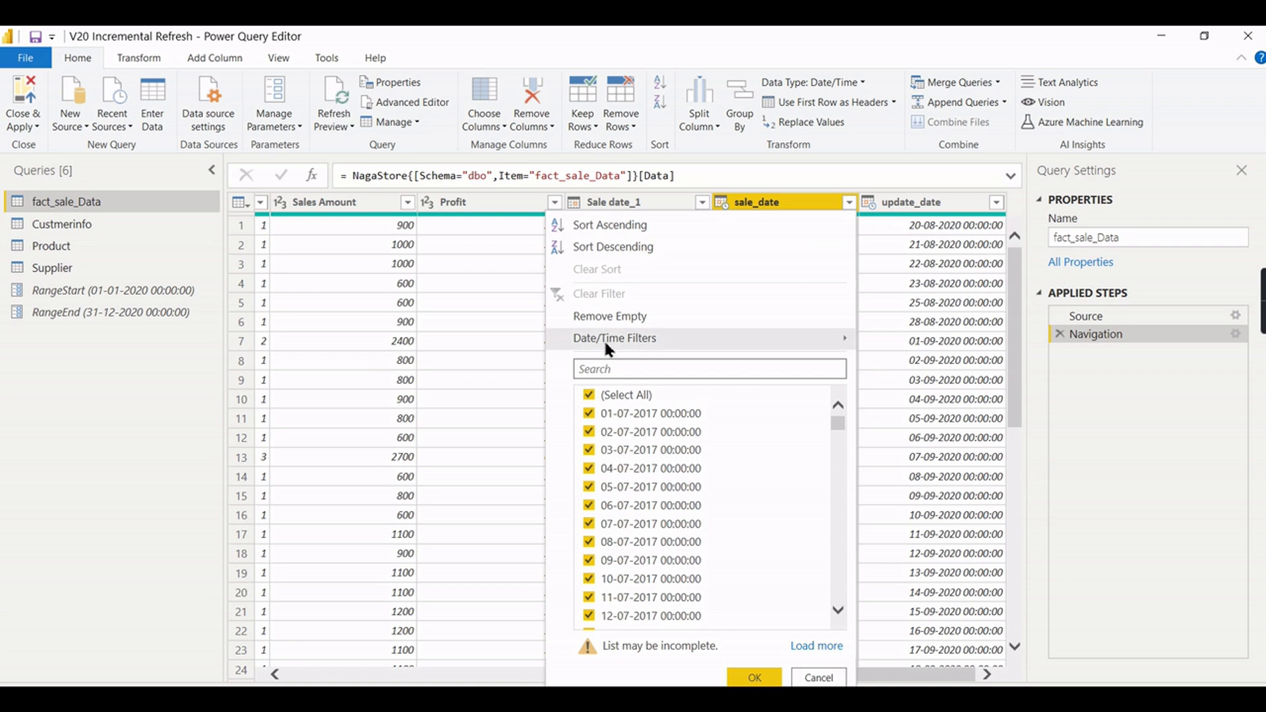
{"action": "mouse_move", "coordinate": [606, 346]}
{"action": "left_click", "coordinate": [916, 335]}
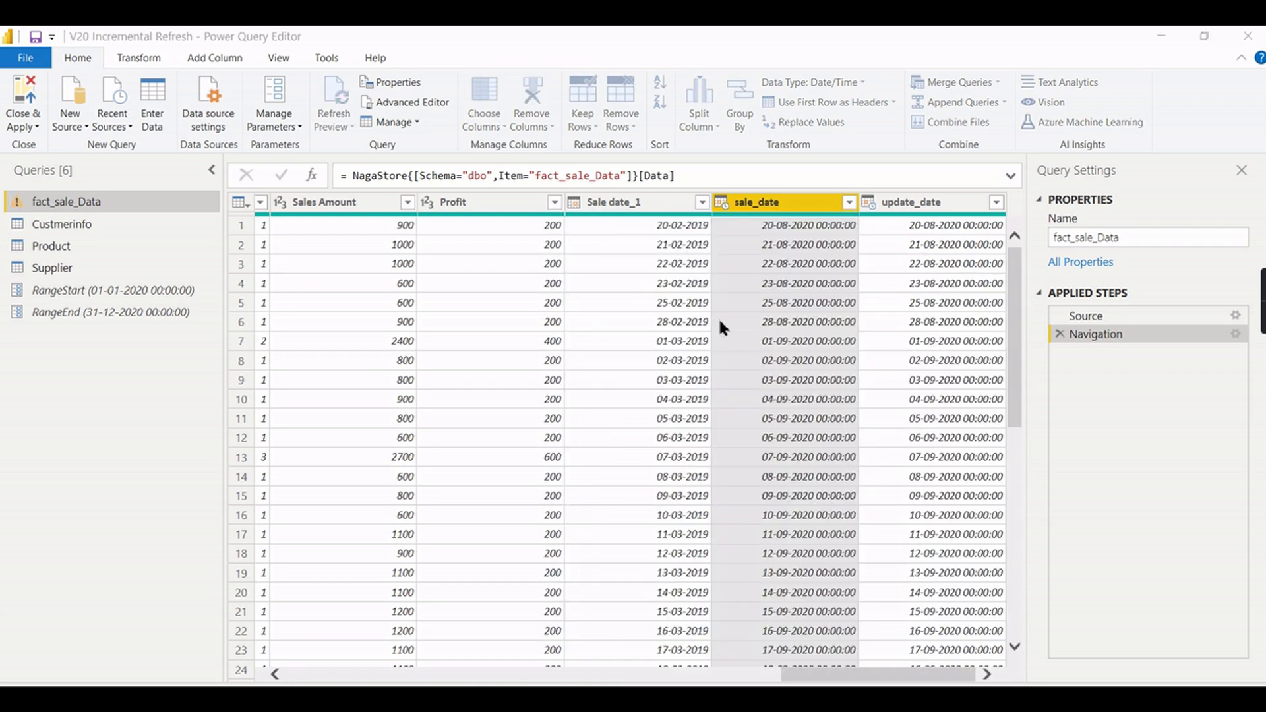
- Set the first sale_date filter condition to "is after or equal to" the RangeStart parameter
{"action": "left_click", "coordinate": [480, 366]}
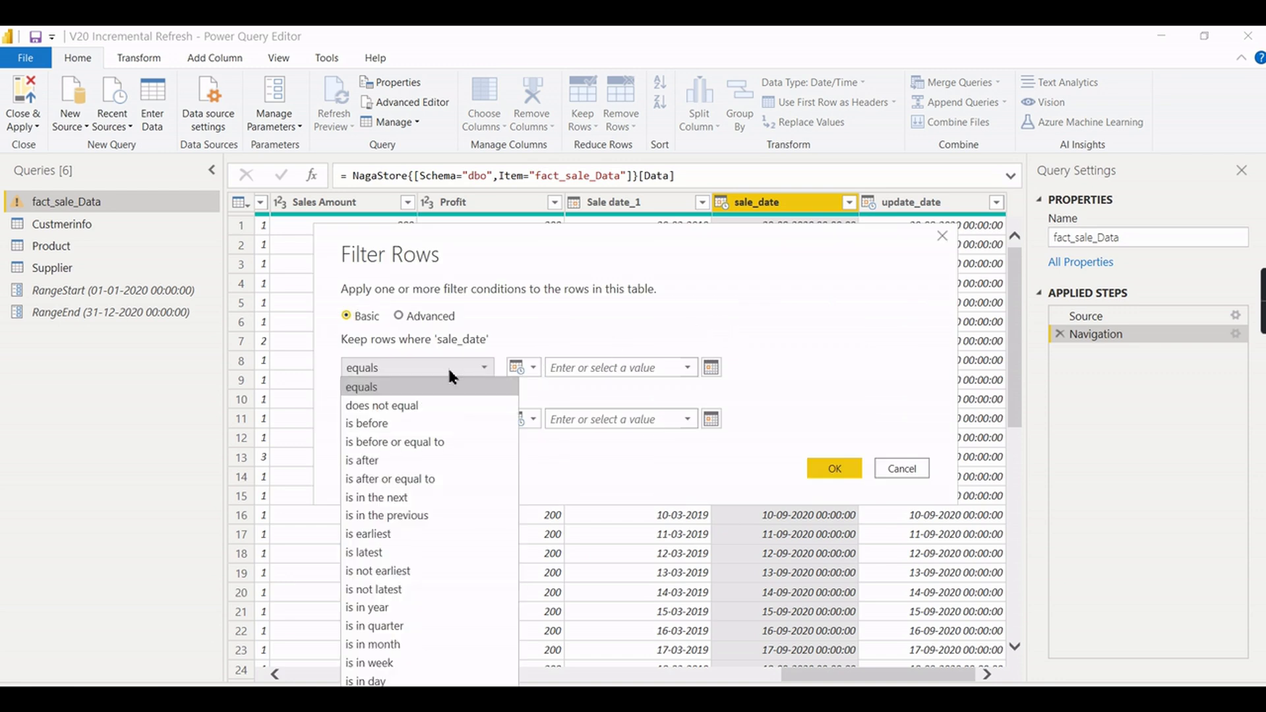
{"action": "left_click", "coordinate": [438, 389]}
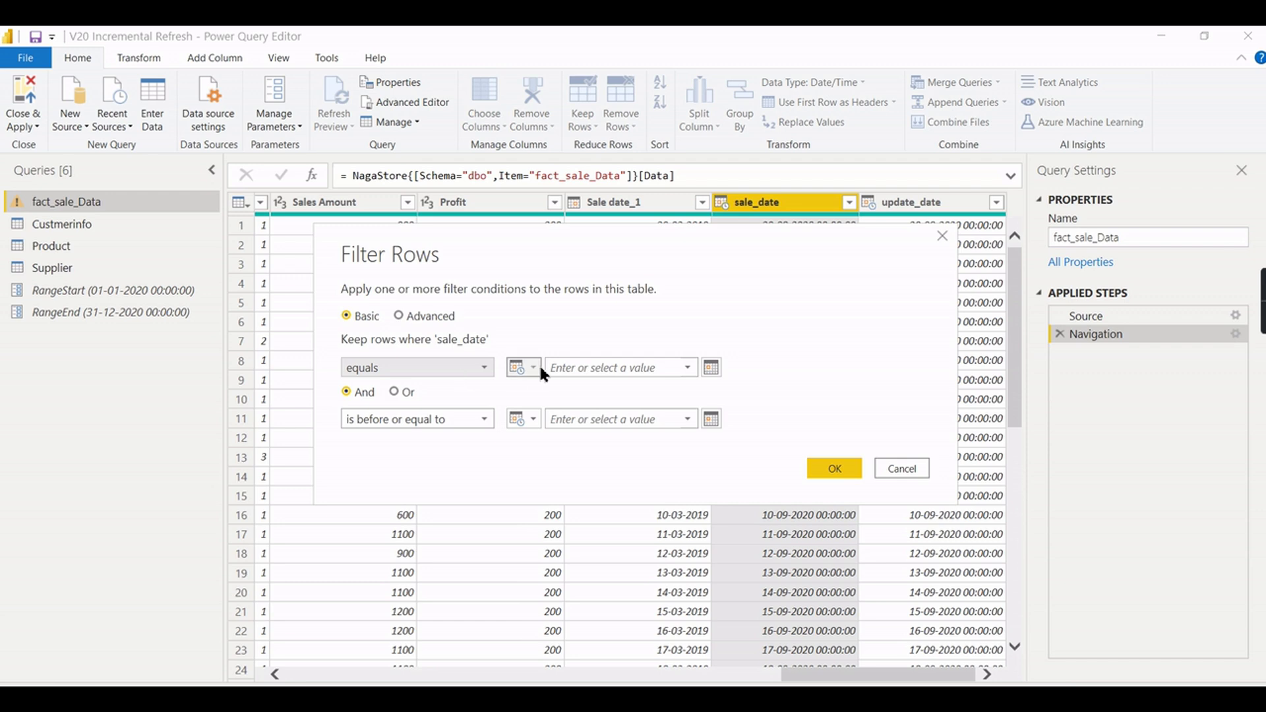
{"action": "left_click", "coordinate": [534, 370]}
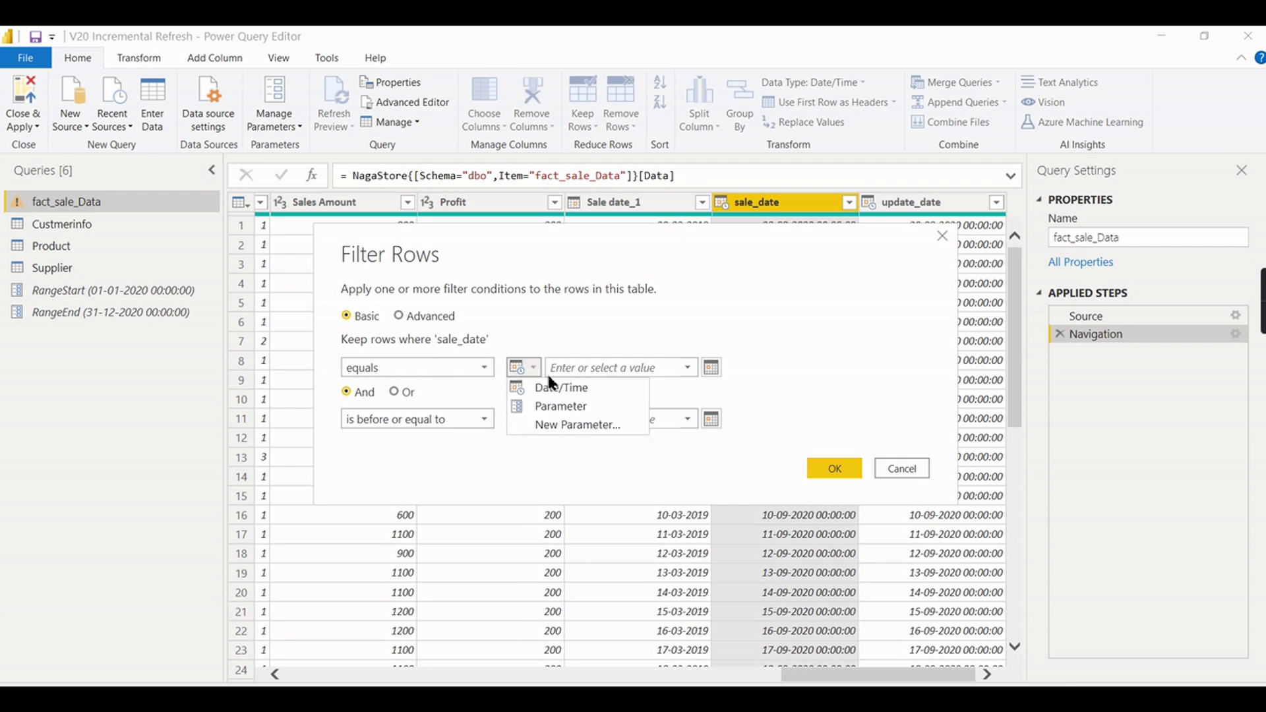
{"action": "left_click", "coordinate": [573, 409]}
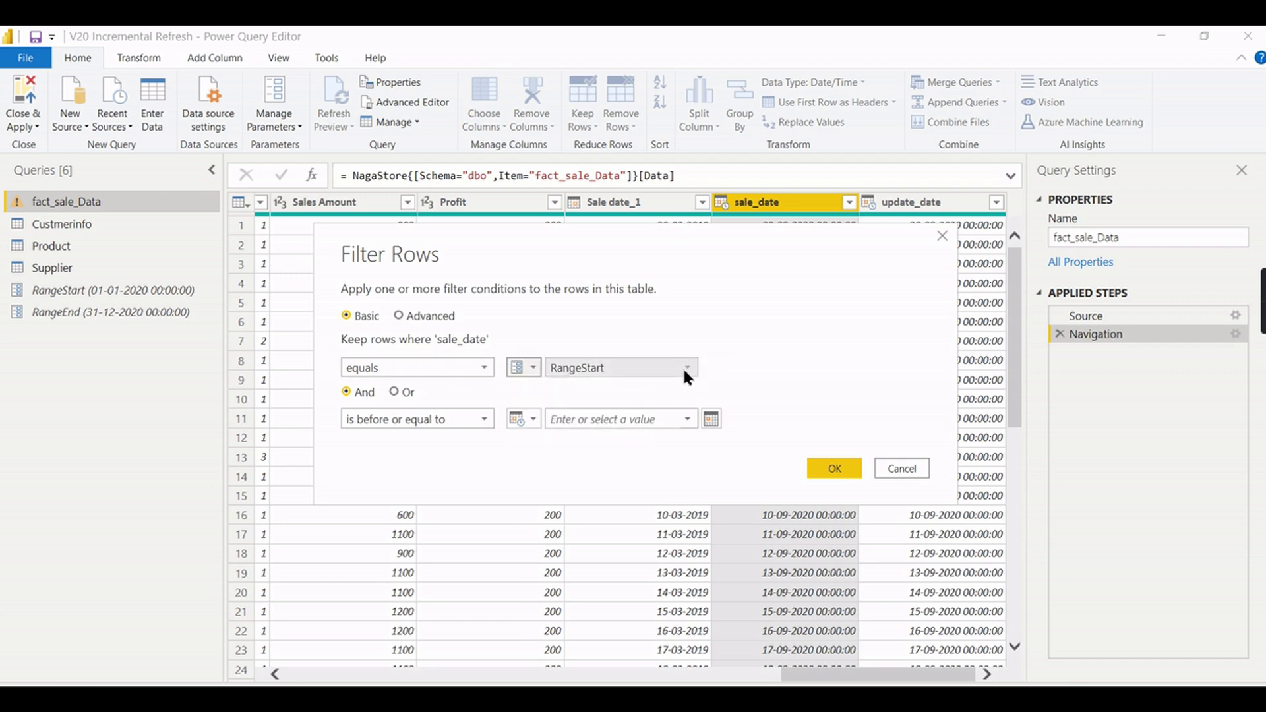
{"action": "left_click", "coordinate": [438, 369]}
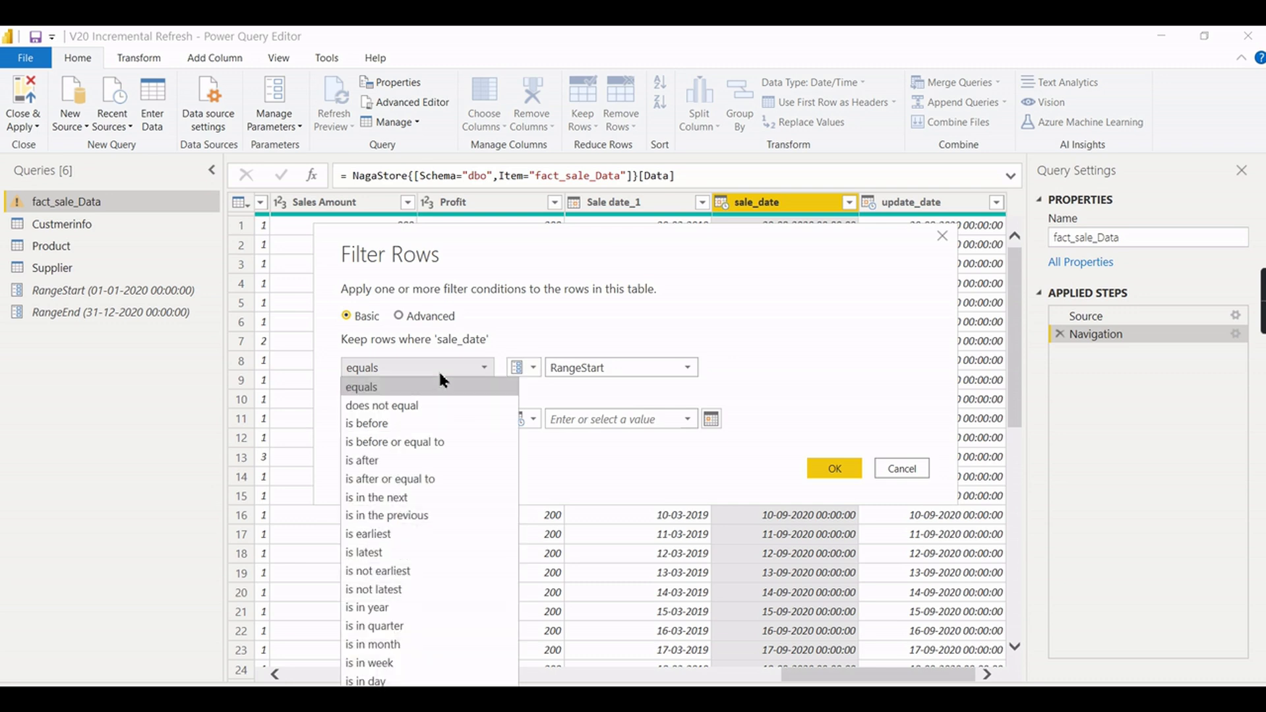
{"action": "left_click", "coordinate": [388, 462]}
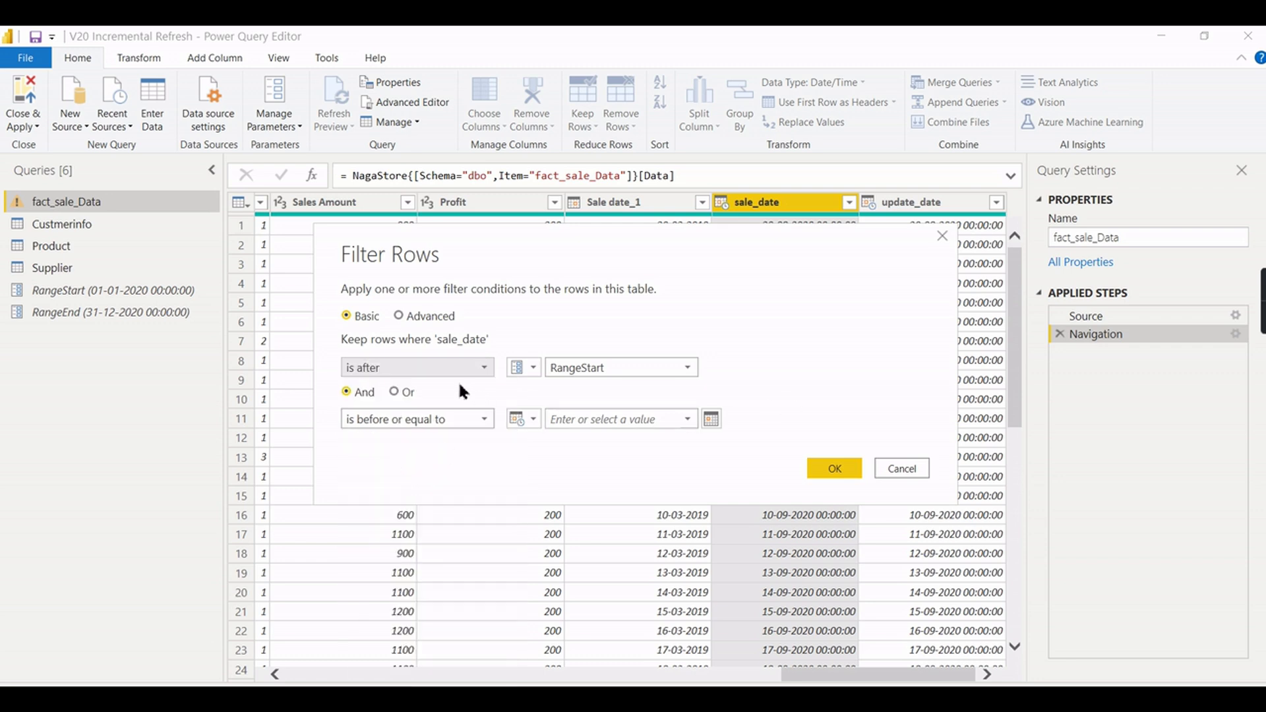
{"action": "left_click", "coordinate": [477, 369]}
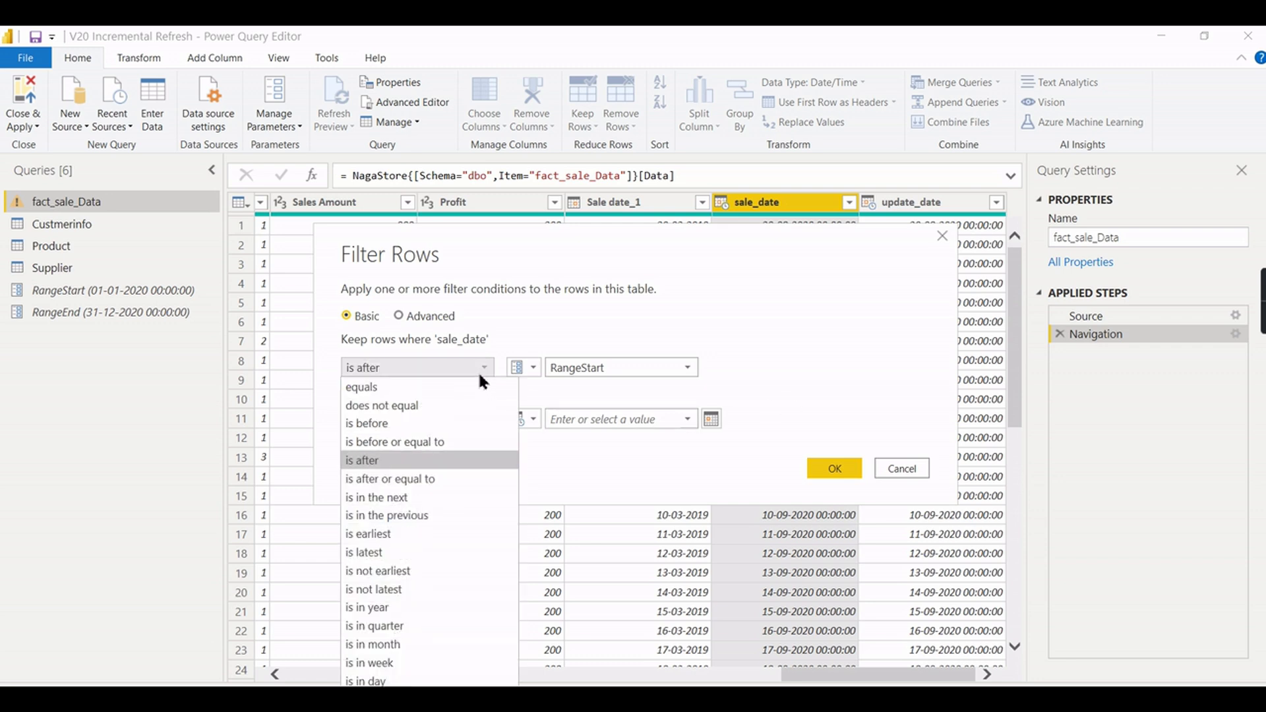
{"action": "left_click", "coordinate": [436, 478]}
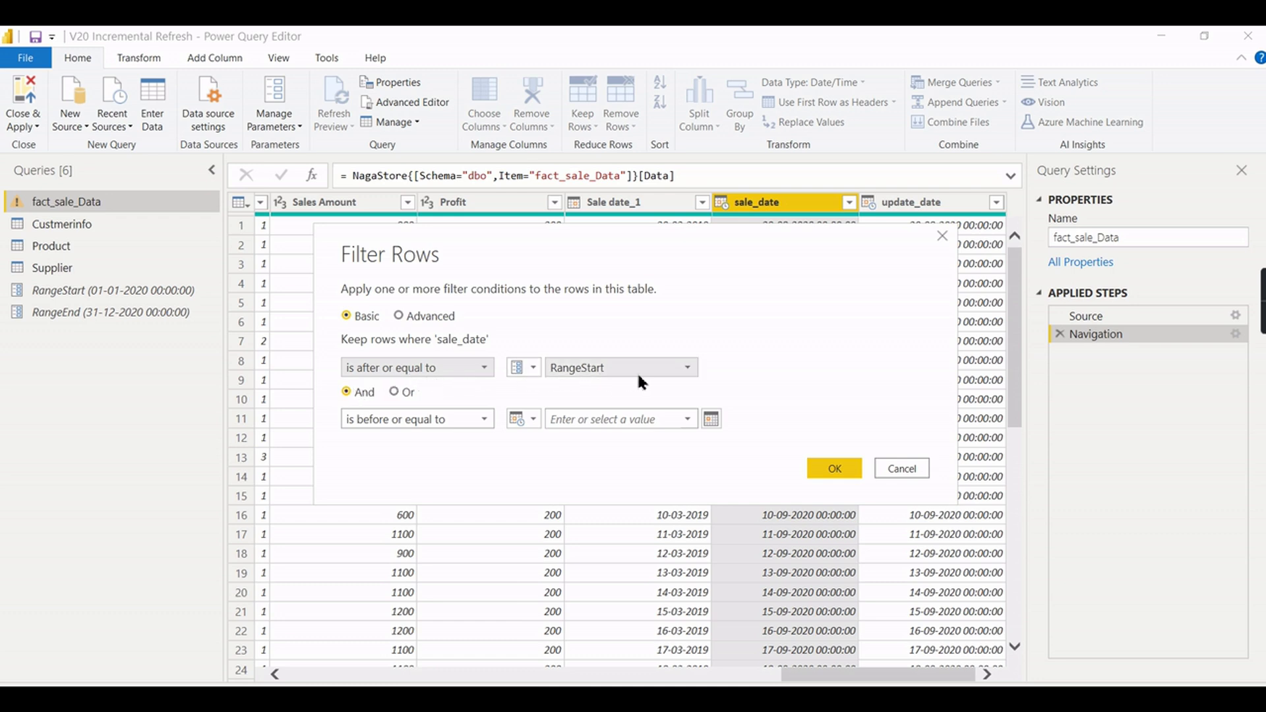
{"action": "left_click", "coordinate": [525, 367]}
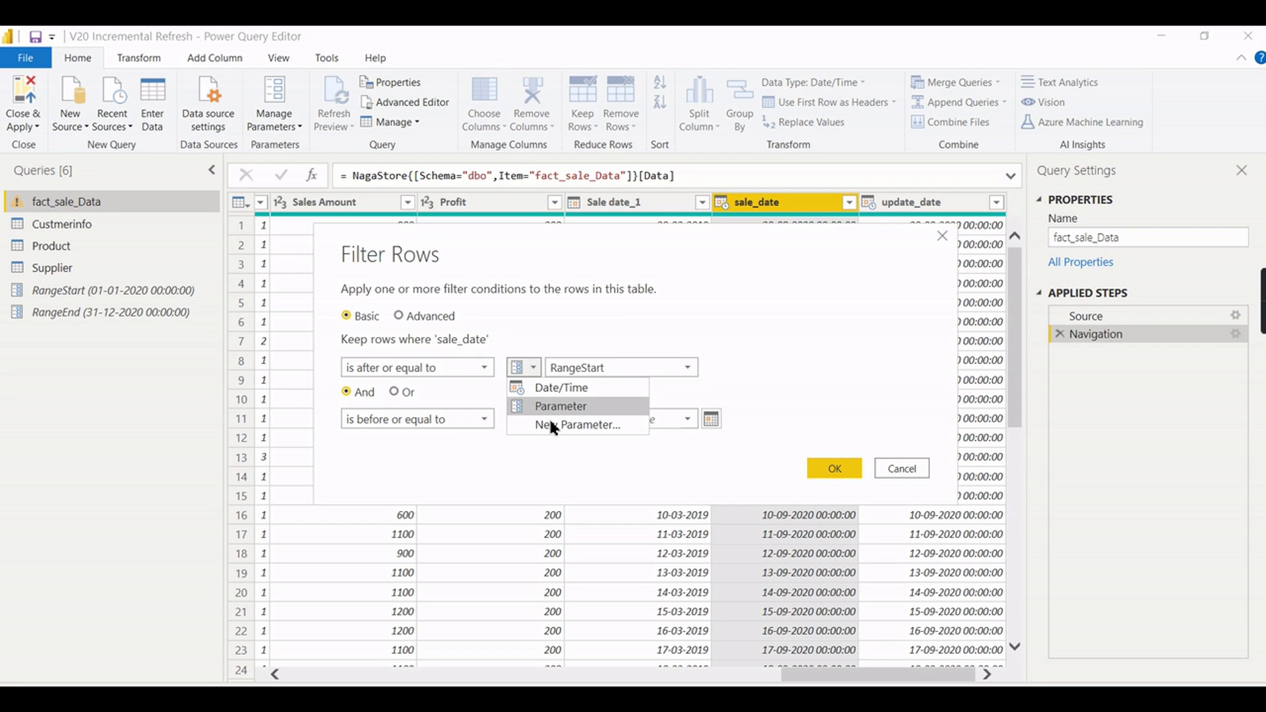
{"action": "left_click", "coordinate": [568, 407]}
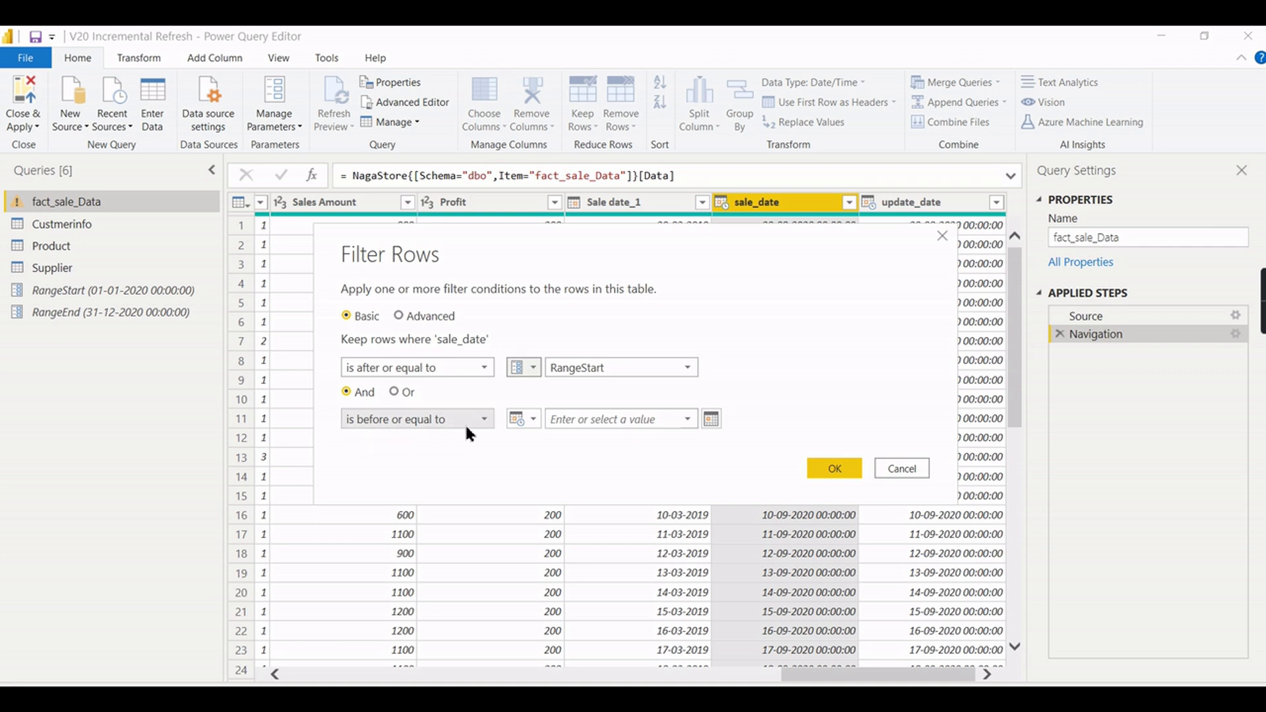
- Set the second sale_date condition to "is before or equal to" the RangeEnd parameter and apply the row filter
{"action": "left_click", "coordinate": [526, 419]}
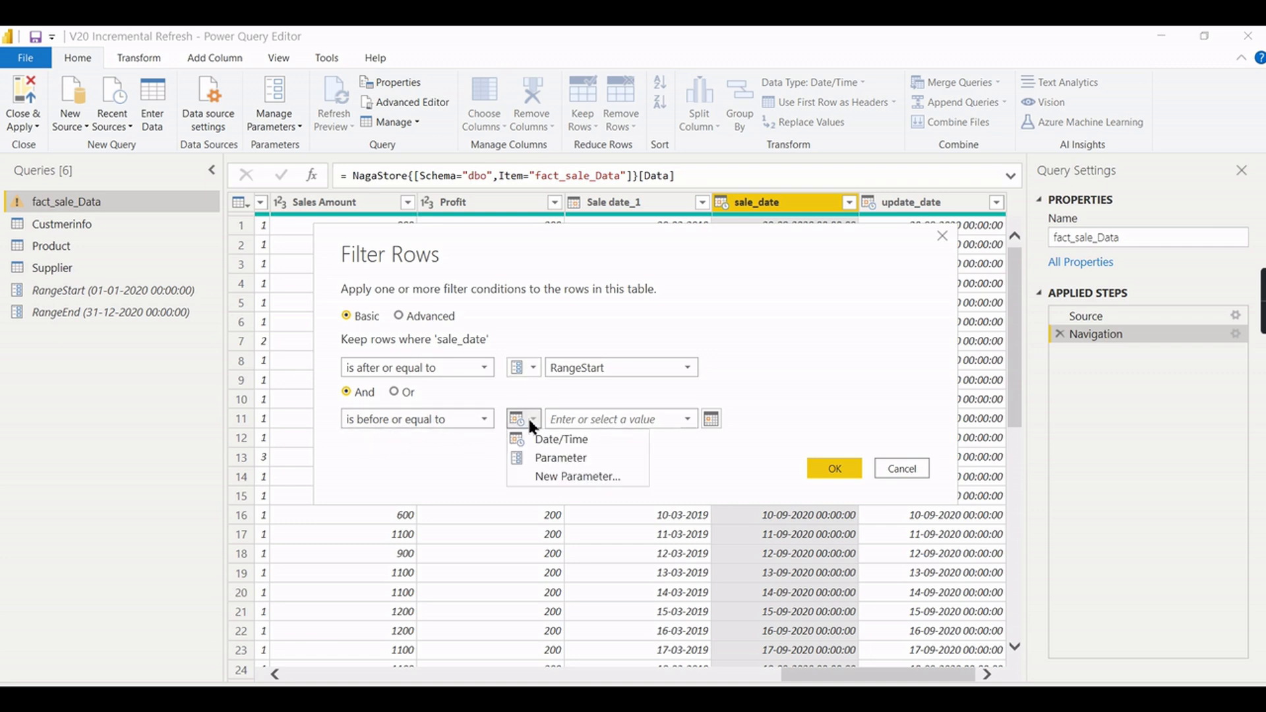
{"action": "left_click", "coordinate": [546, 458]}
{"action": "left_click", "coordinate": [594, 422]}
{"action": "left_click", "coordinate": [592, 455]}
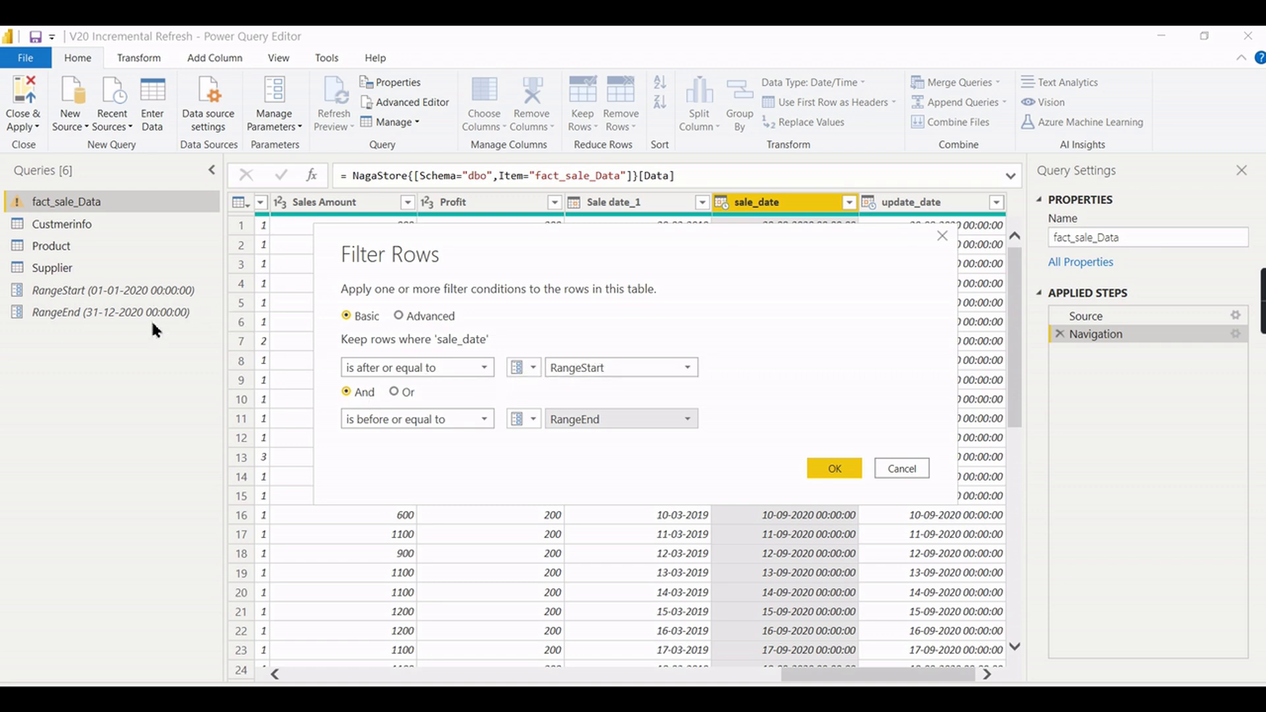
{"action": "left_click", "coordinate": [835, 470]}
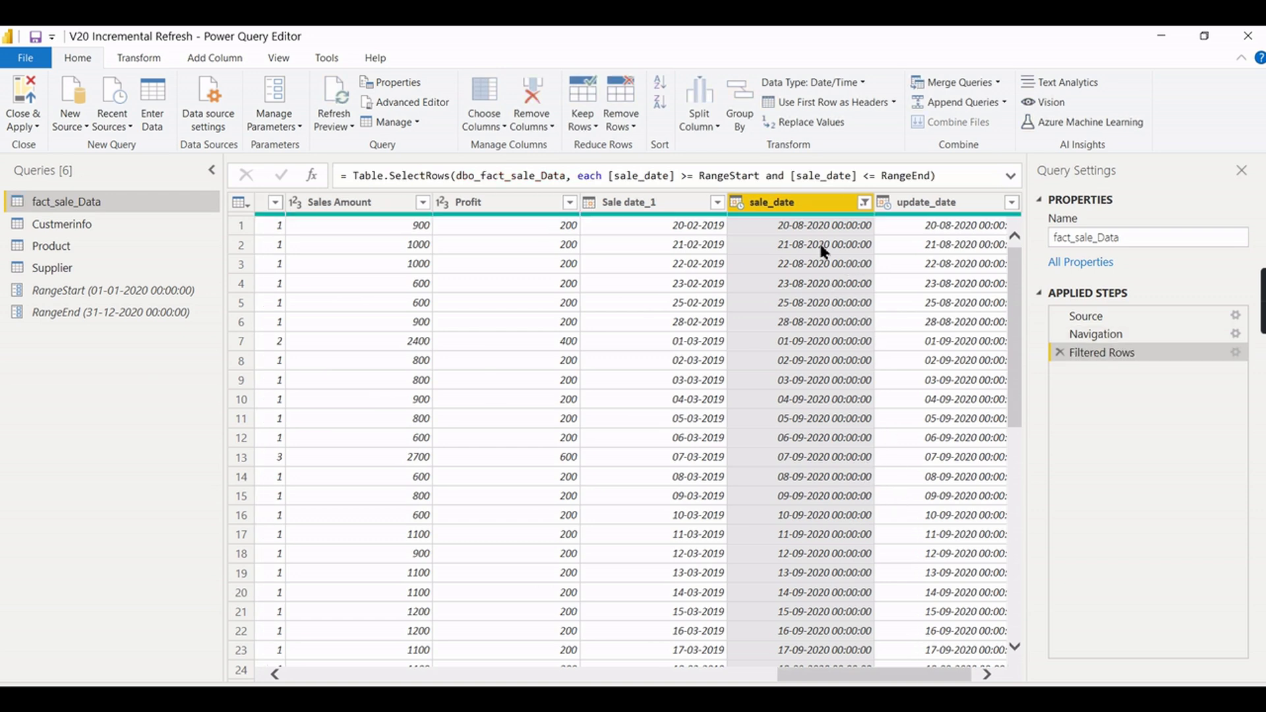
- Check the first and last dates in the sale_date column's filter list and confirm it with all values selected
{"action": "left_click", "coordinate": [864, 203]}
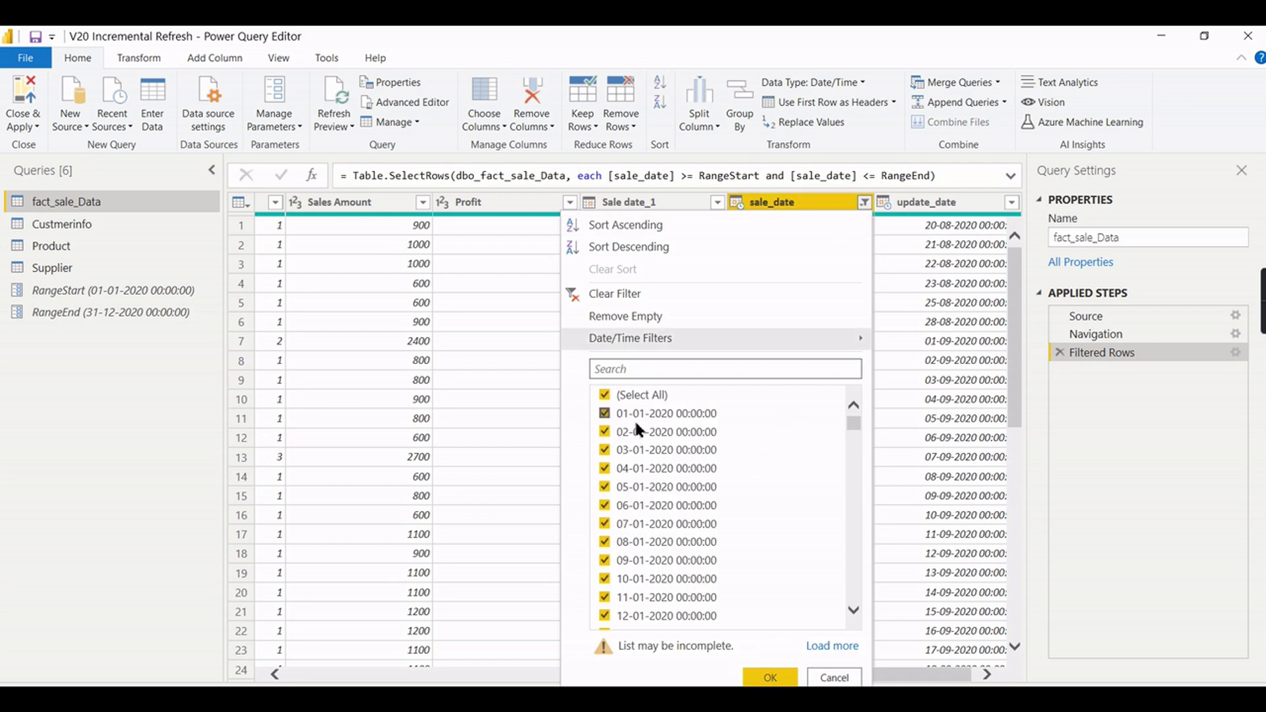
{"action": "left_click_drag", "start_coordinate": [853, 422], "coordinate": [835, 622]}
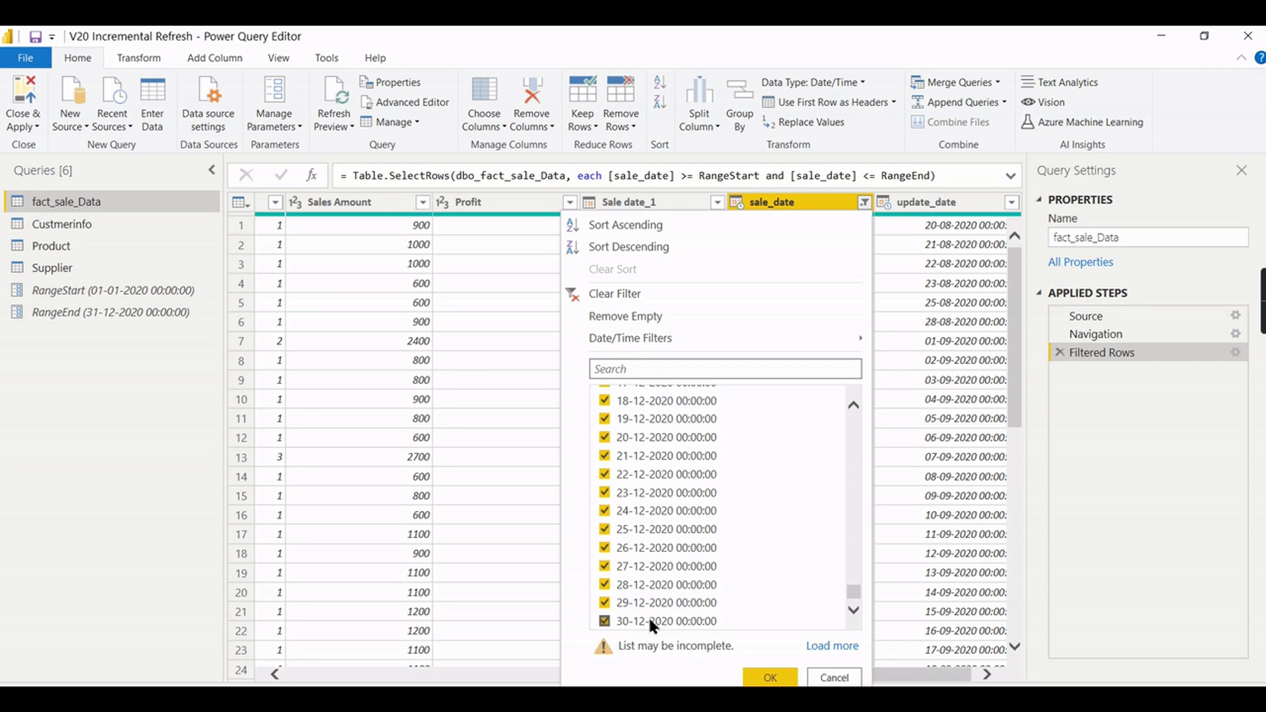
{"action": "left_click", "coordinate": [785, 678]}
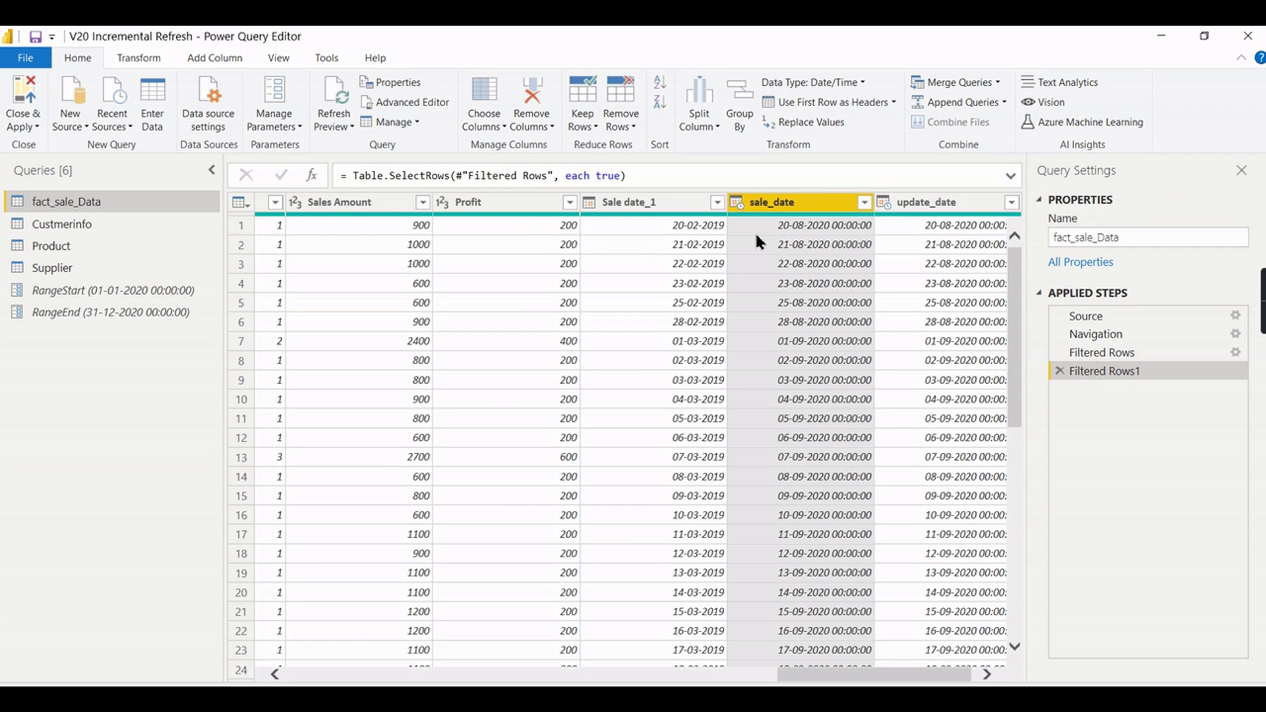
- Close the query editor and apply the changes to load all tables into the model
{"action": "left_click", "coordinate": [23, 128]}
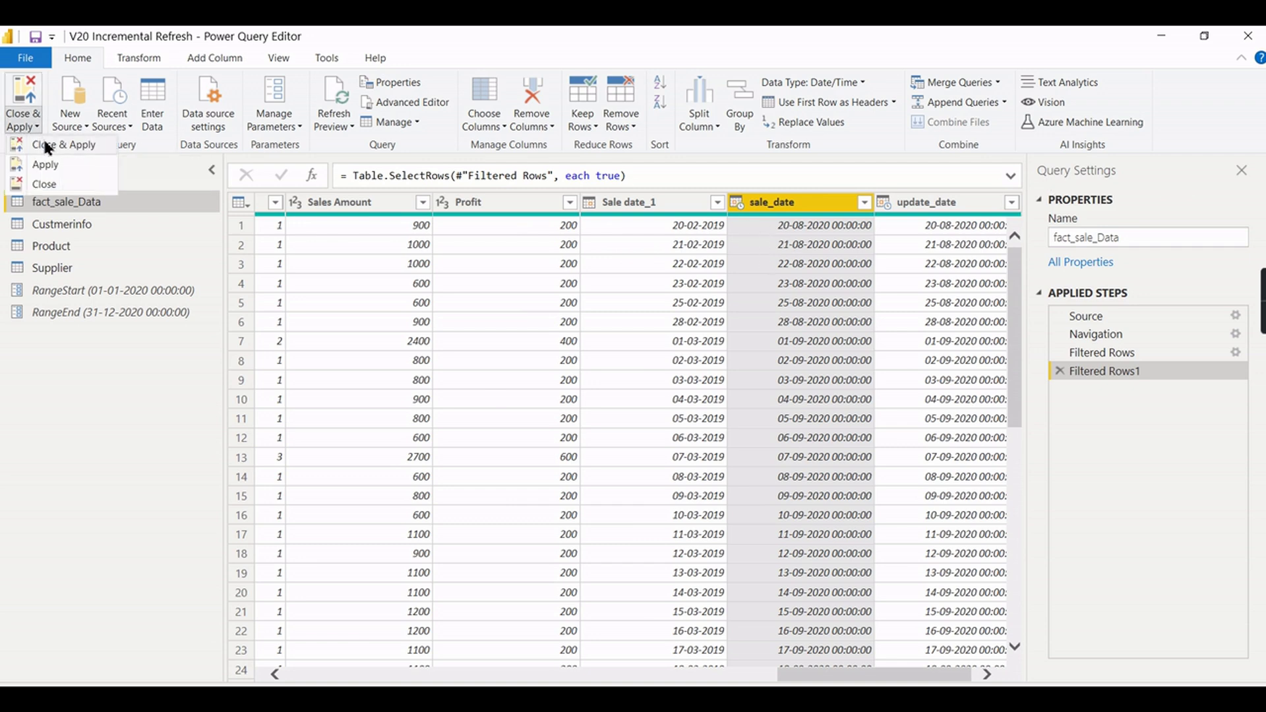
{"action": "left_click", "coordinate": [47, 145]}
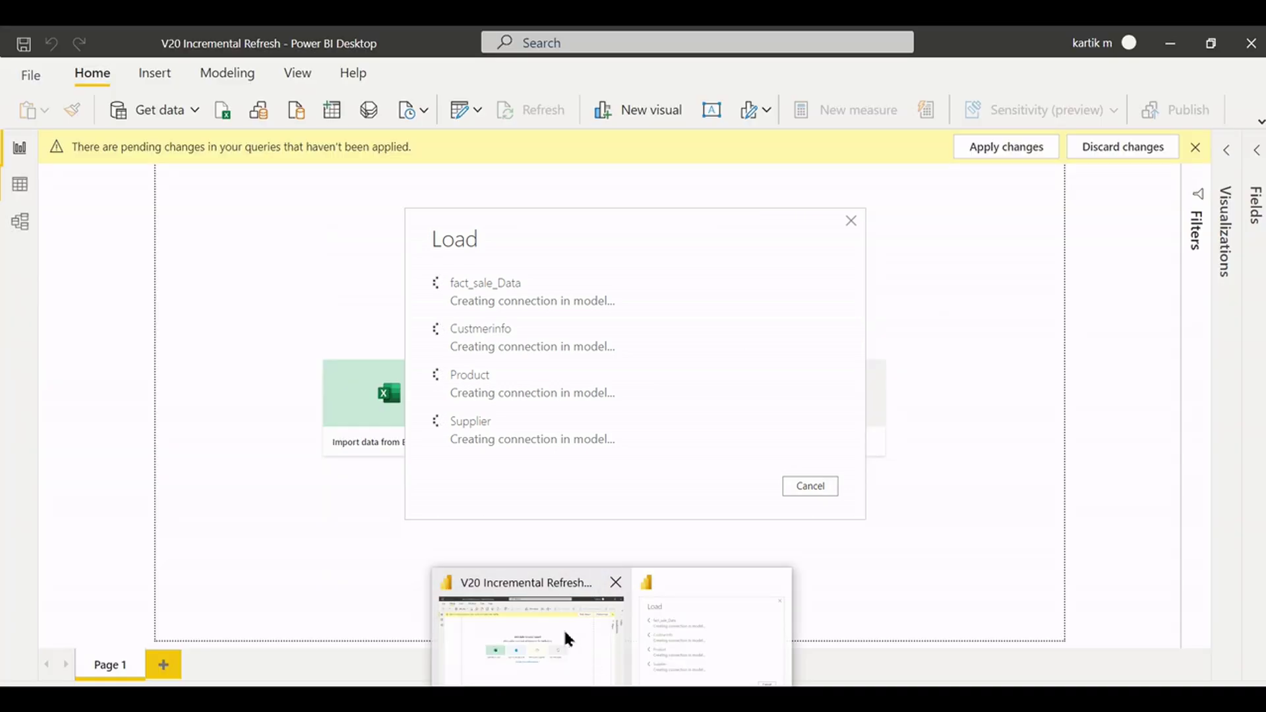
{"action": "left_click", "coordinate": [564, 628]}
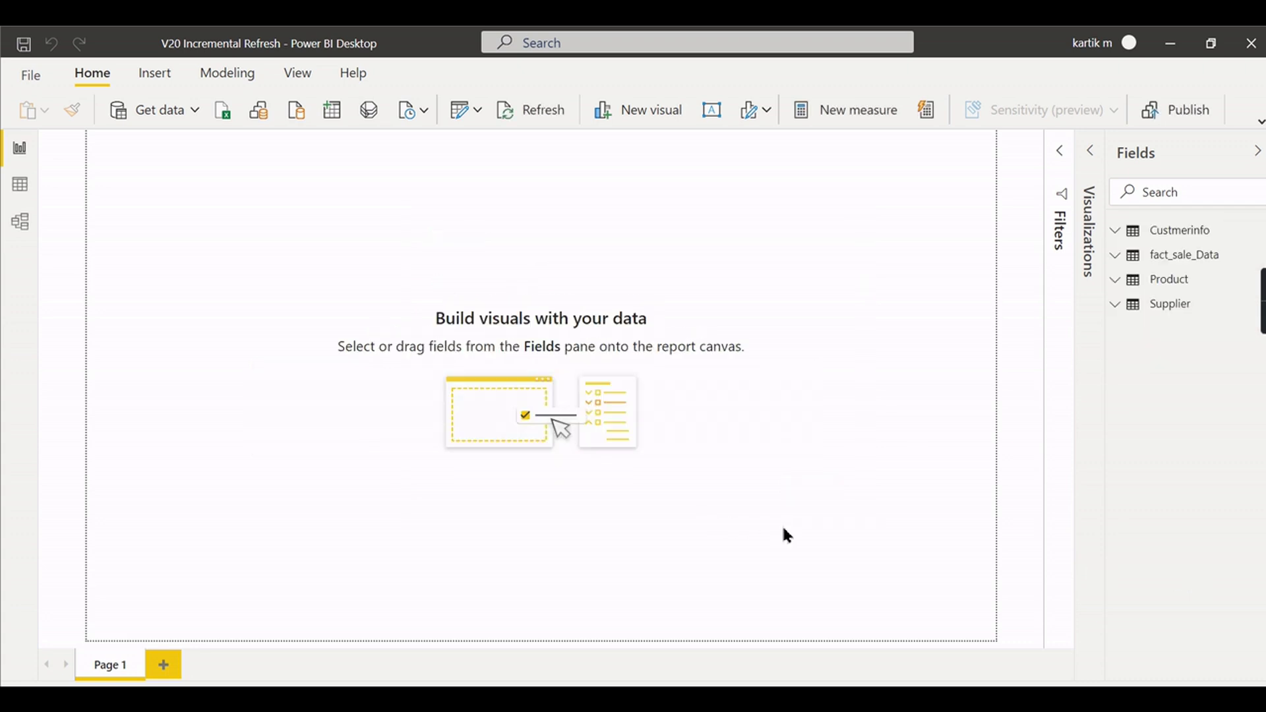
- Create a column chart of Quantity by Product Category from fact_sale_Data and enlarge it on the report page
{"action": "left_click", "coordinate": [1090, 152]}
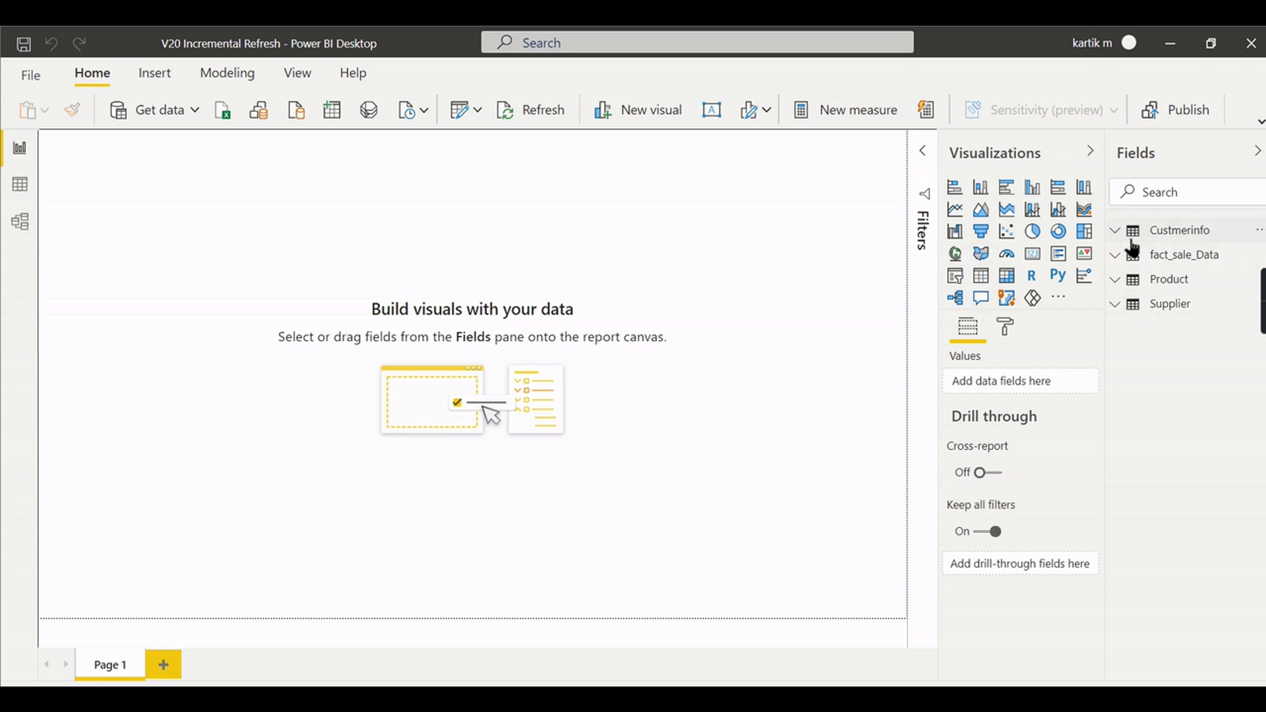
{"action": "left_click", "coordinate": [1120, 261]}
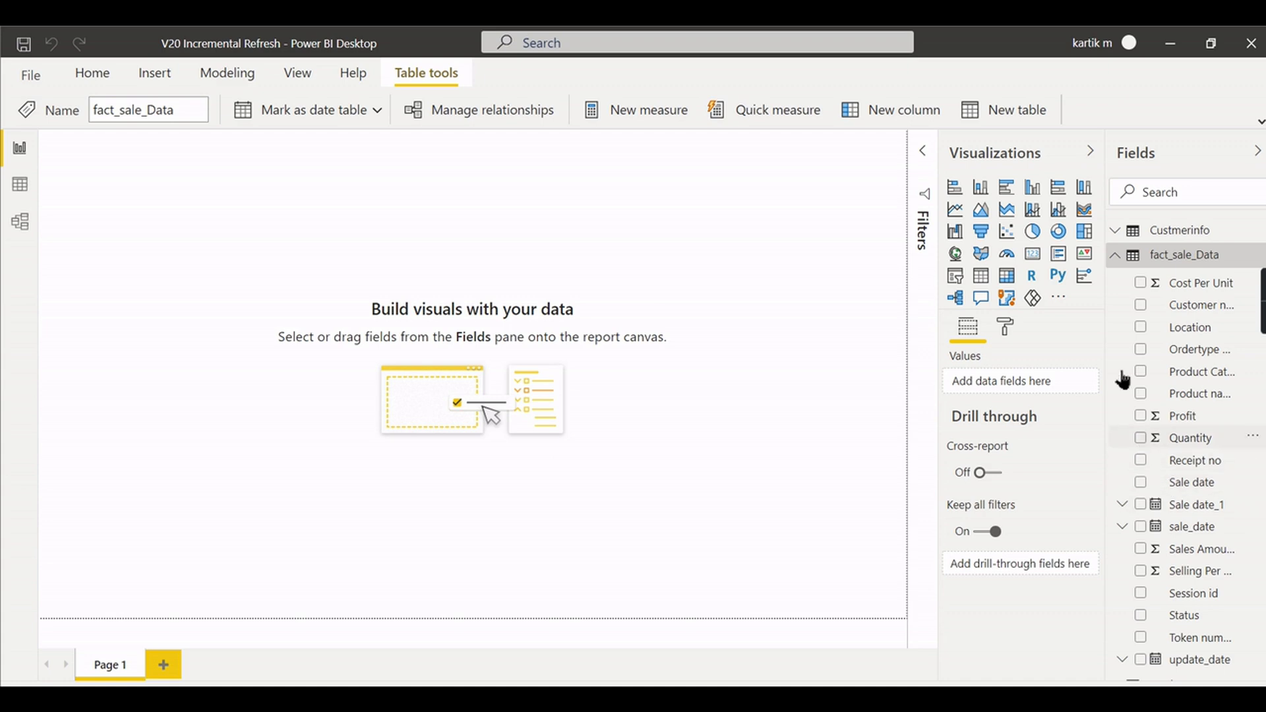
{"action": "left_click", "coordinate": [1141, 438]}
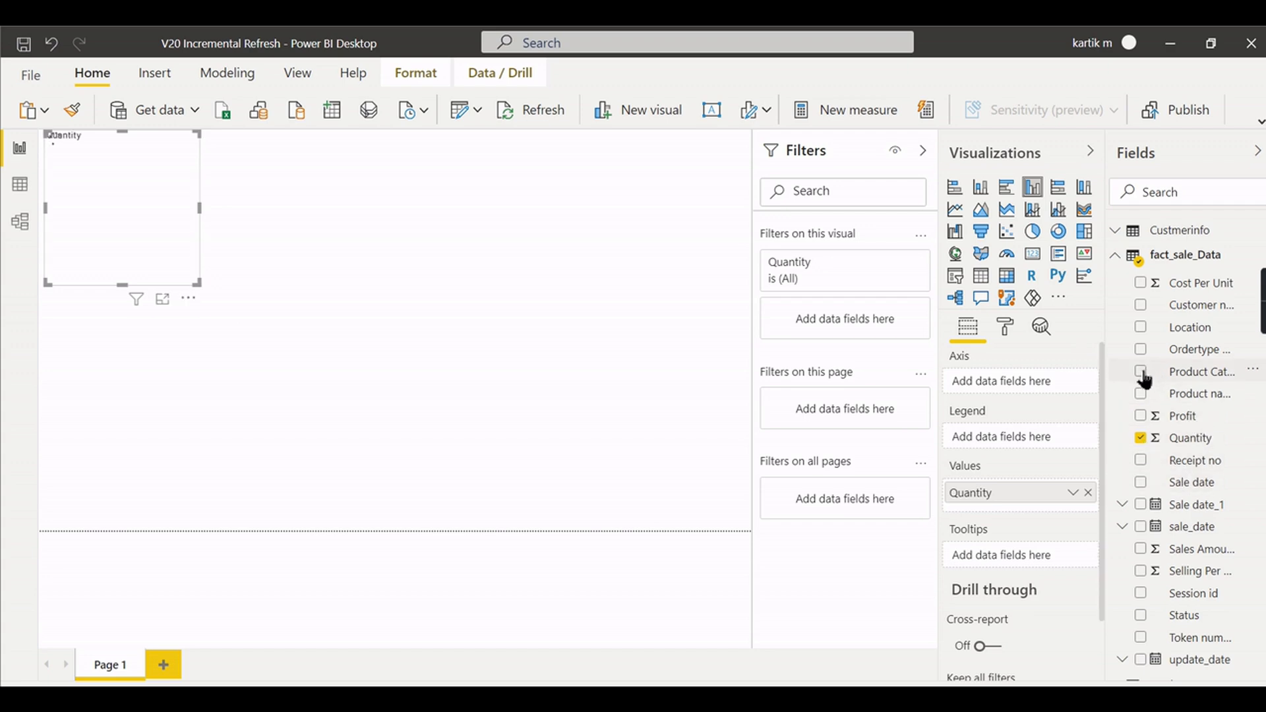
{"action": "left_click", "coordinate": [1187, 373]}
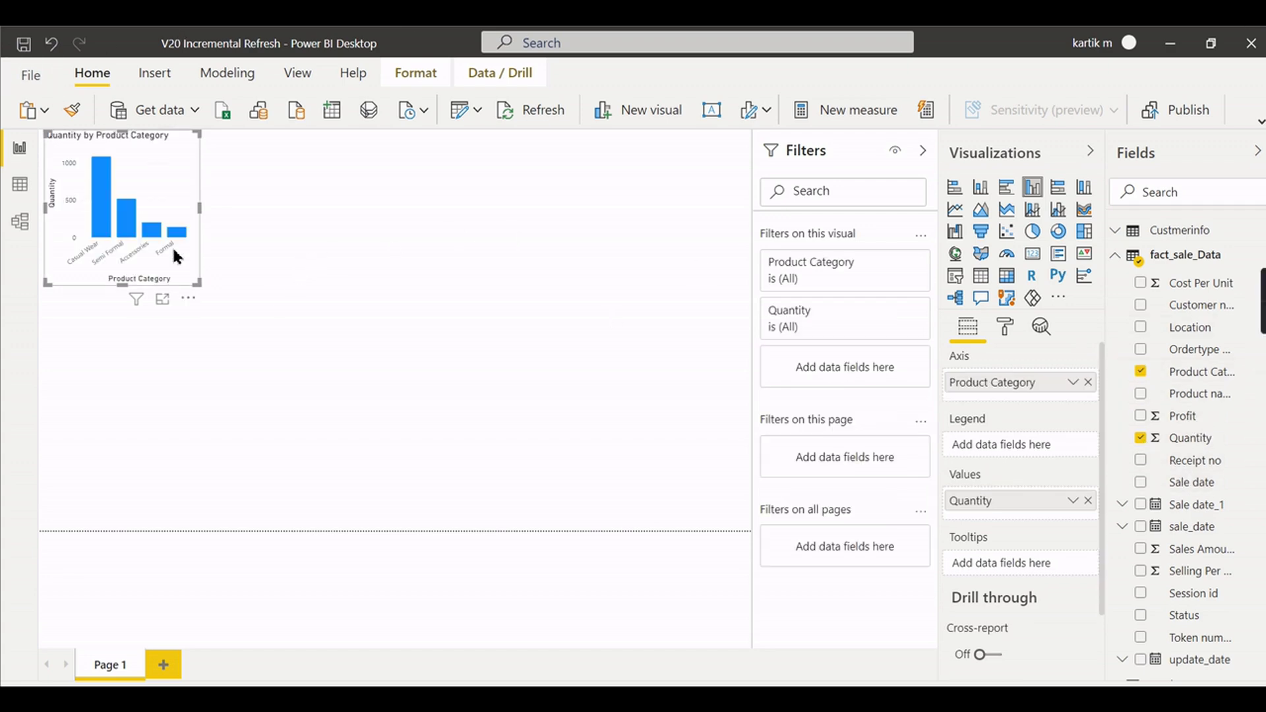
{"action": "left_click_drag", "start_coordinate": [198, 283], "coordinate": [351, 349]}
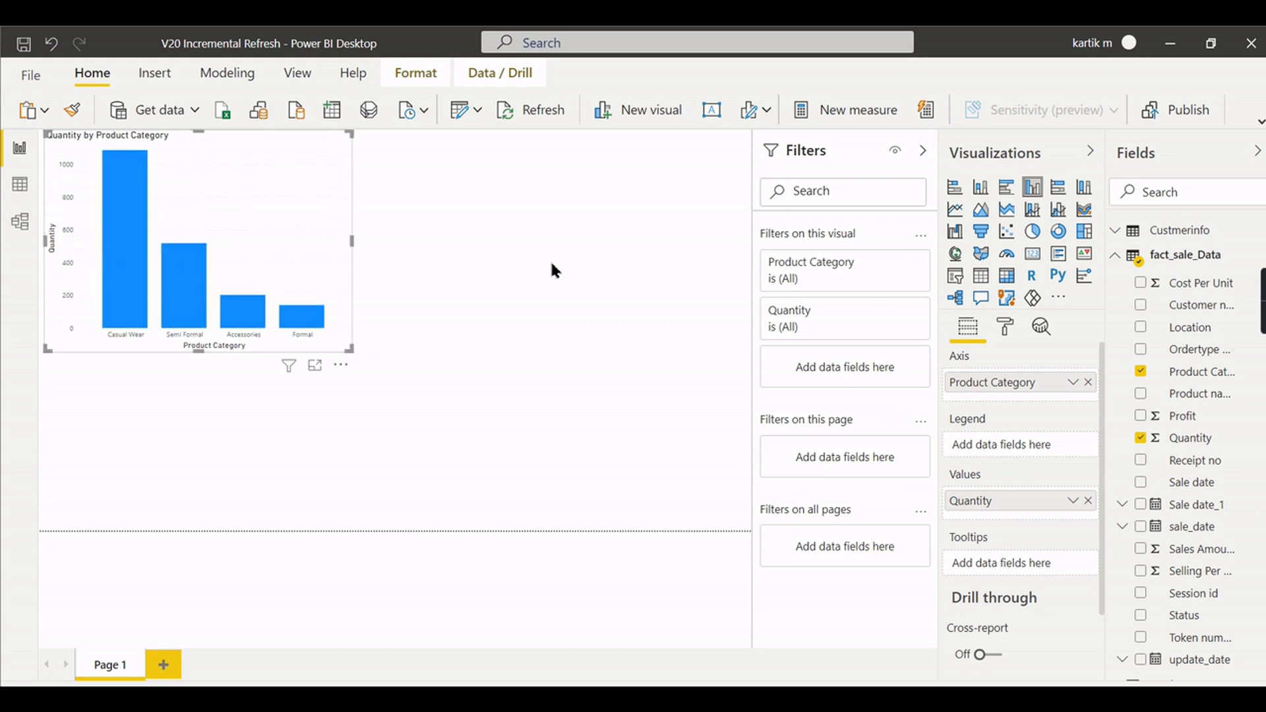
- Create a pie chart of Quantity by Location, place it beside the column chart, enlarge it slightly and deselect it
{"action": "left_click", "coordinate": [1145, 333]}
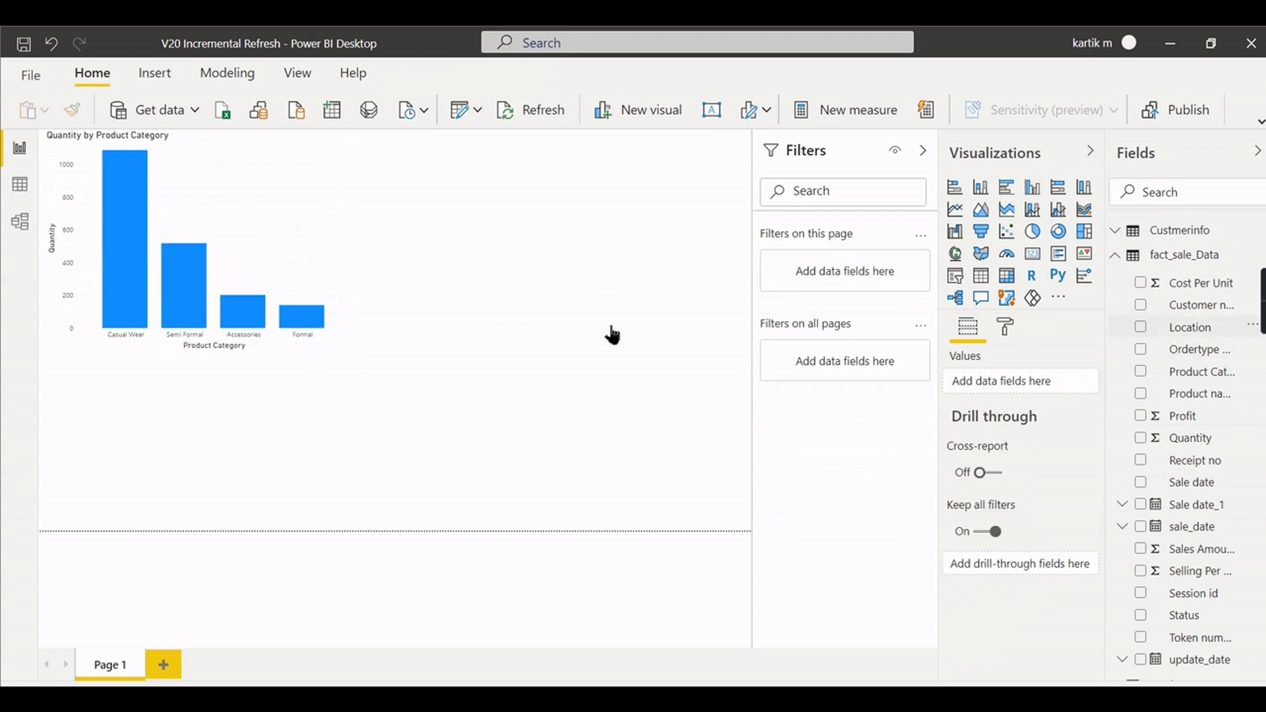
{"action": "left_click", "coordinate": [1141, 327]}
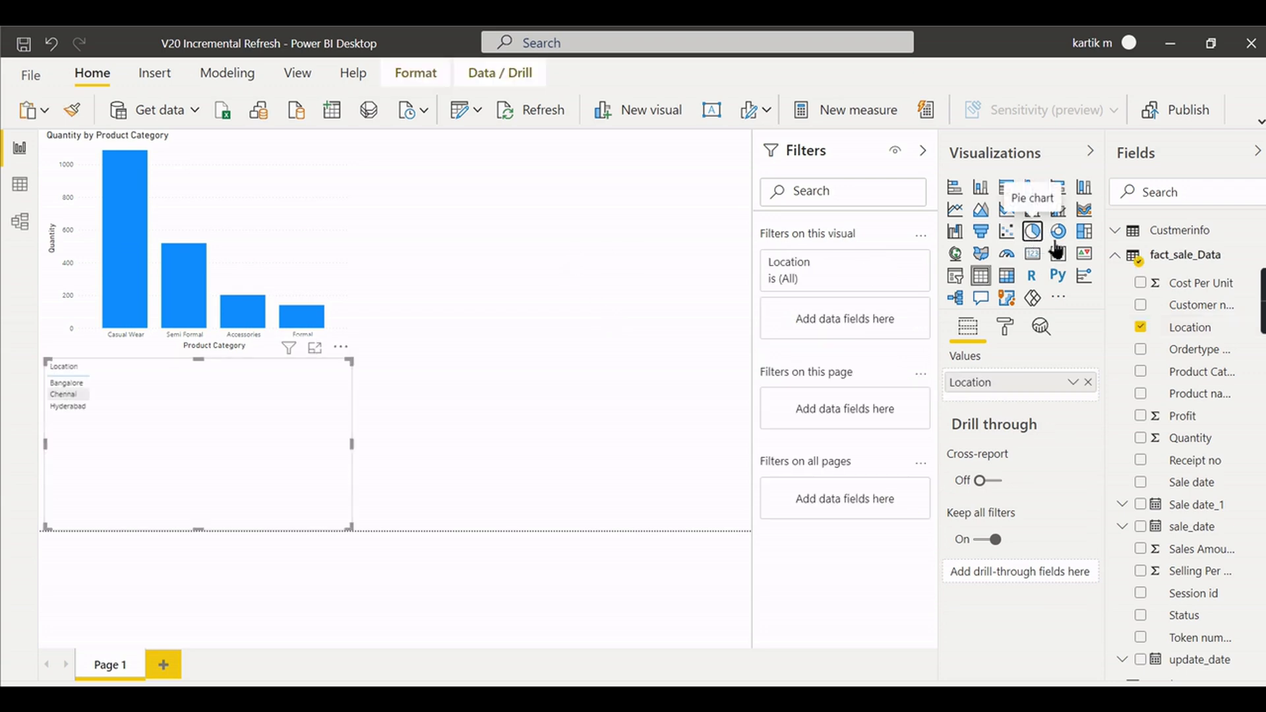
{"action": "left_click", "coordinate": [1033, 230]}
{"action": "left_click", "coordinate": [1140, 438]}
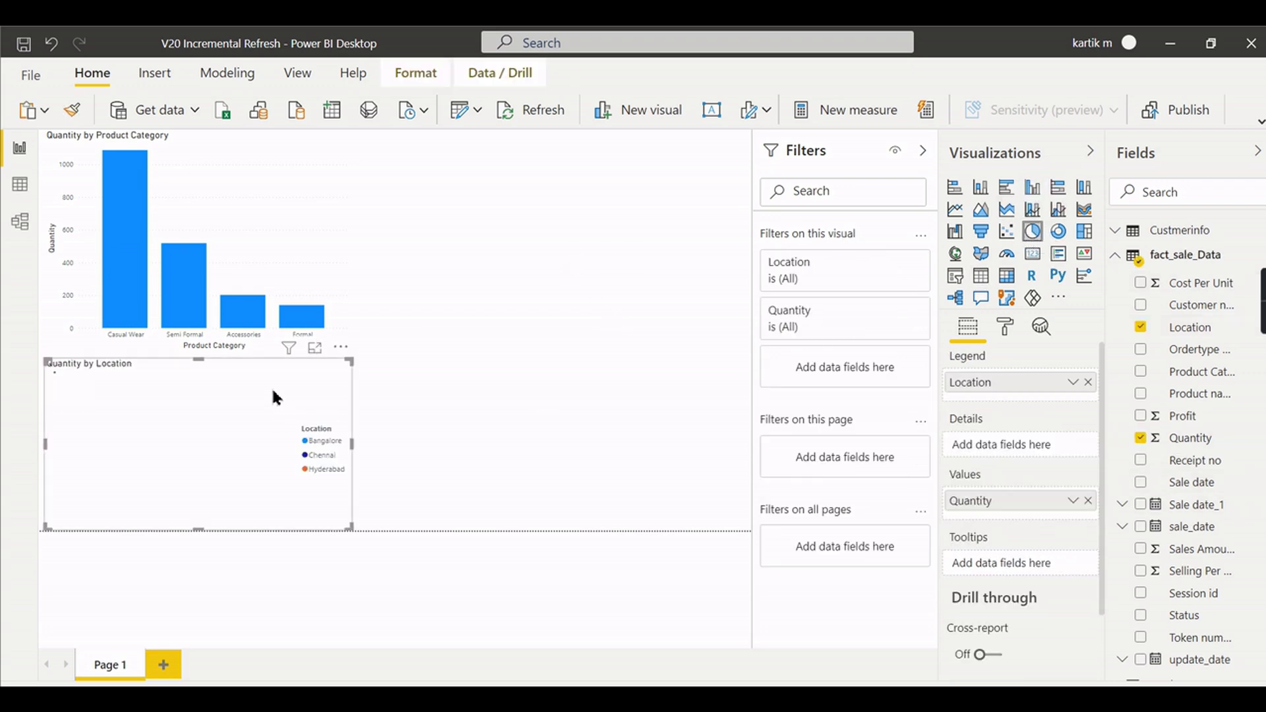
{"action": "left_click_drag", "start_coordinate": [295, 392], "coordinate": [645, 189]}
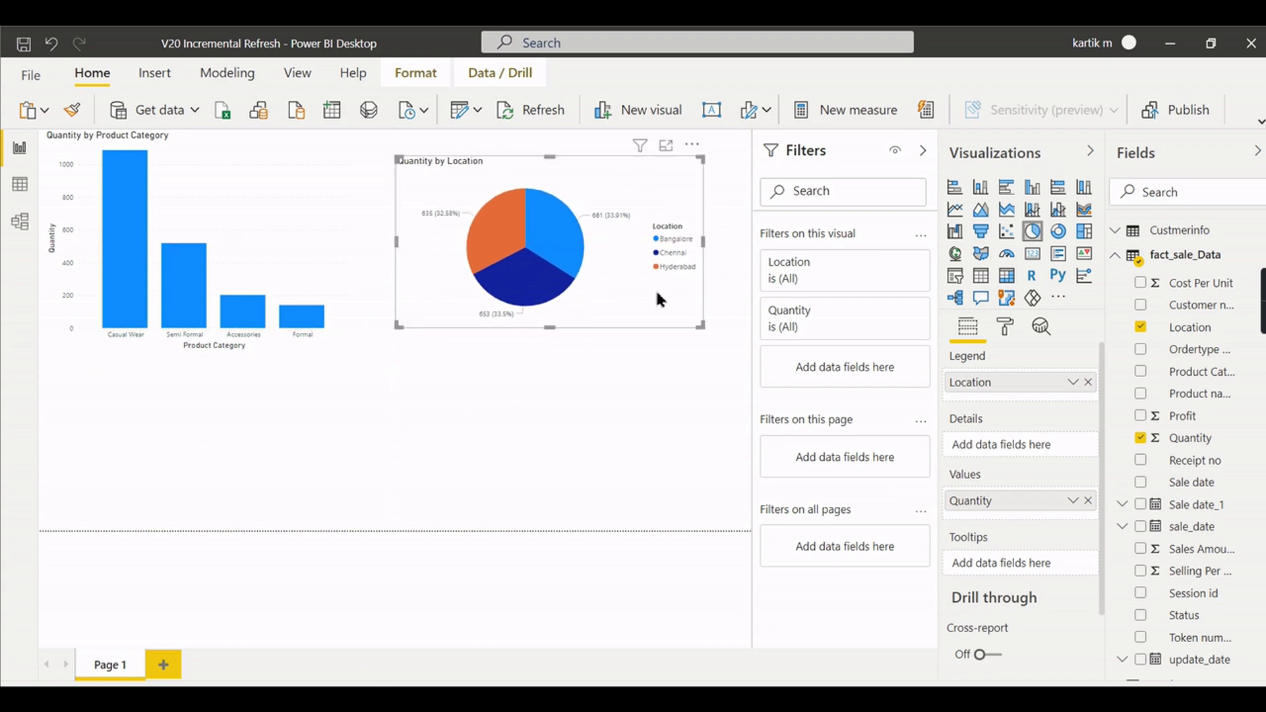
{"action": "left_click_drag", "start_coordinate": [703, 330], "coordinate": [709, 342]}
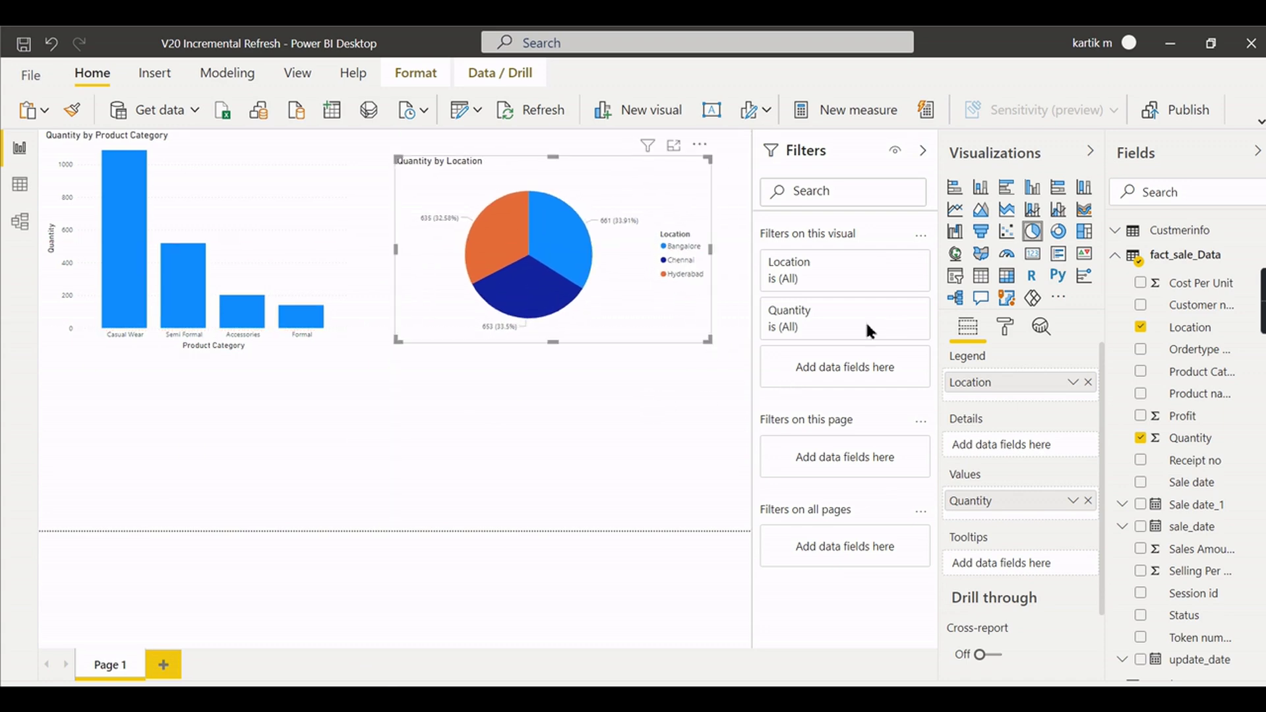
{"action": "key", "text": "Escape"}
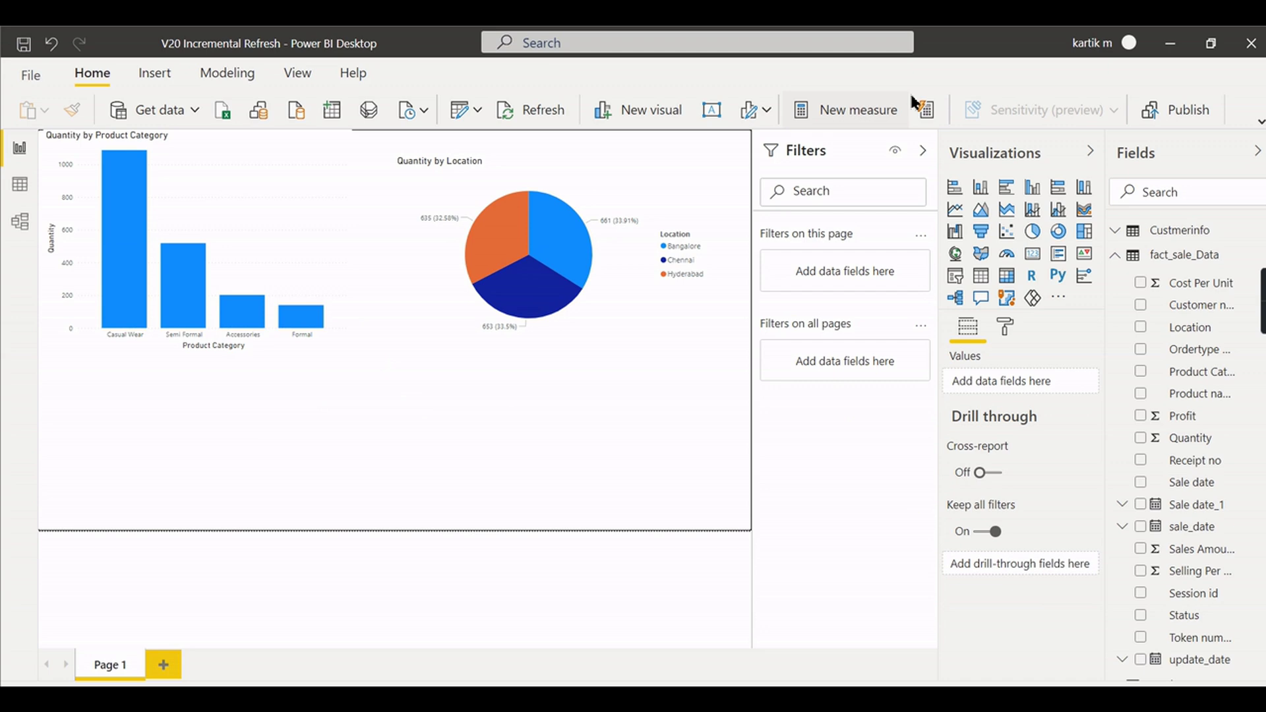
- Open the incremental refresh settings of the fact_sale_Data table and turn incremental refresh on
{"action": "left_click", "coordinate": [1114, 254]}
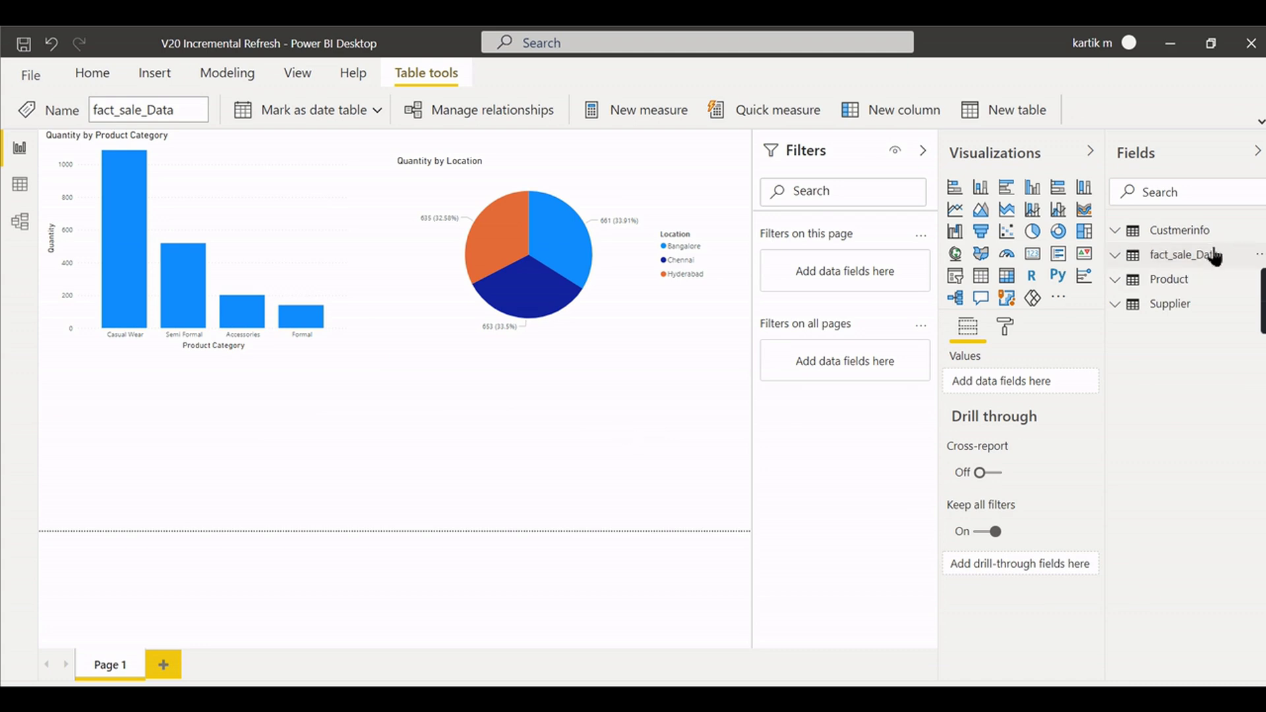
{"action": "left_click", "coordinate": [1259, 254]}
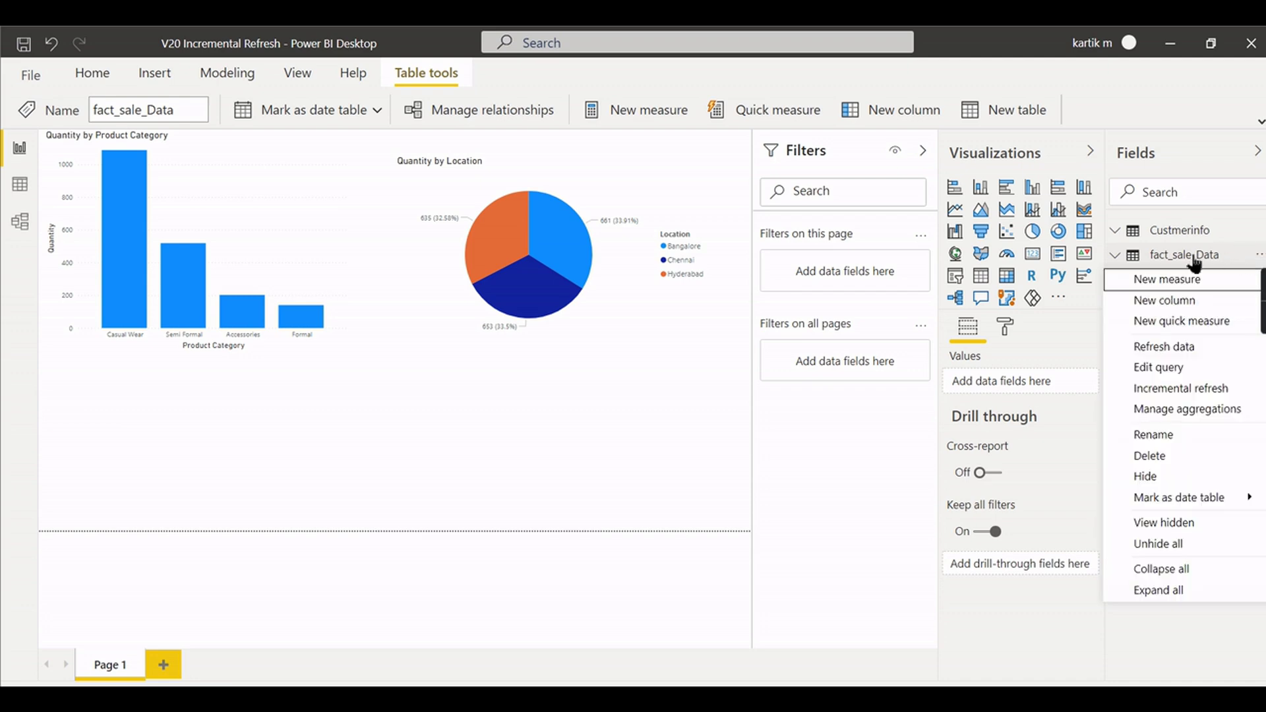
{"action": "left_click", "coordinate": [1162, 393]}
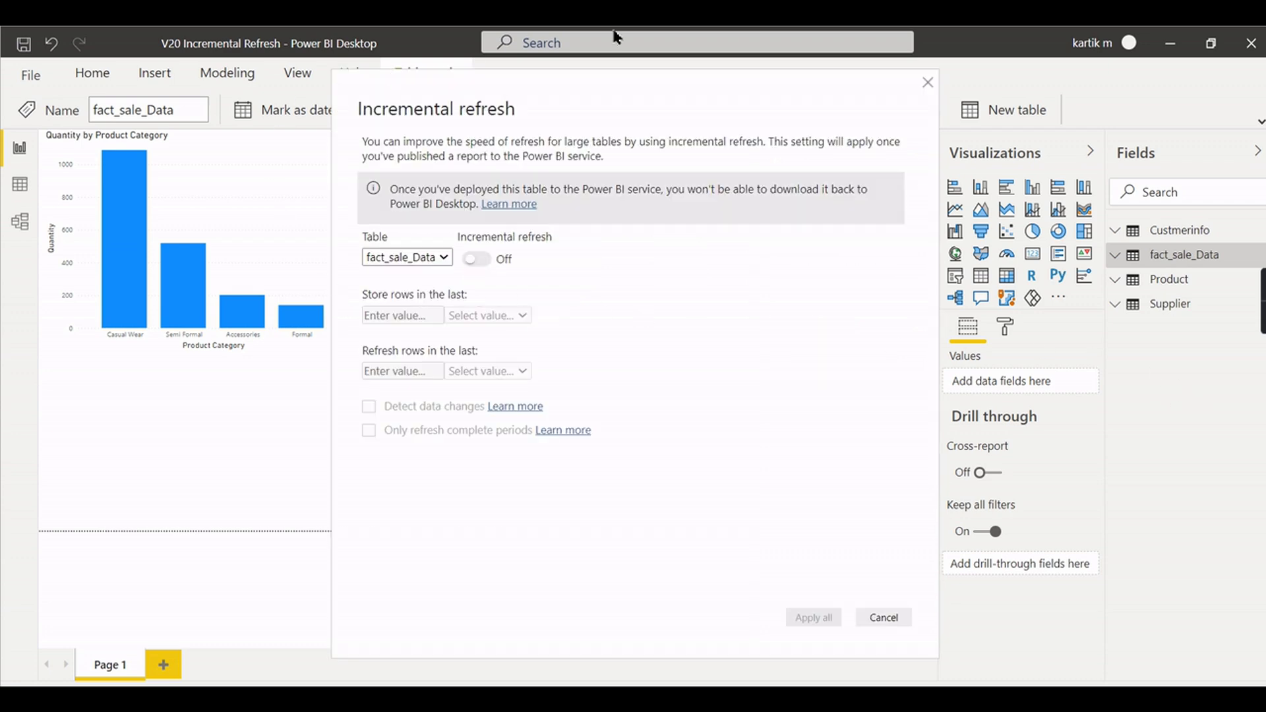
{"action": "left_click", "coordinate": [478, 259]}
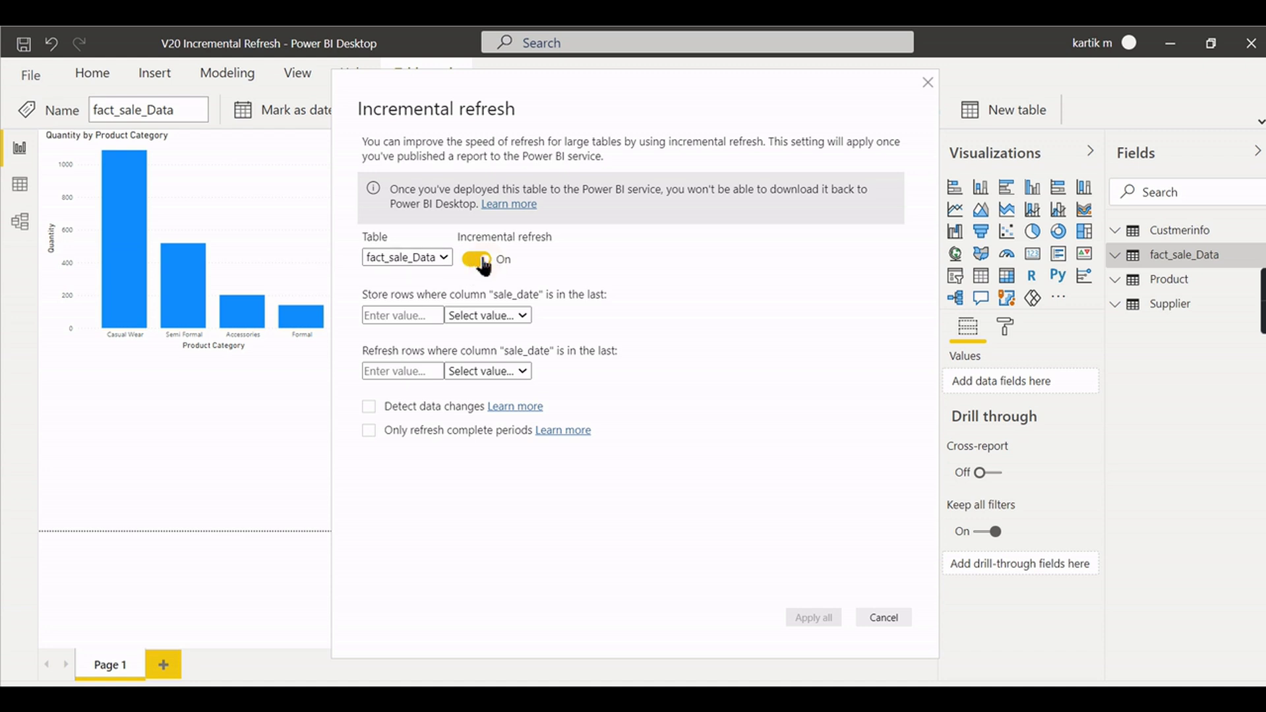
{"action": "left_click", "coordinate": [479, 262]}
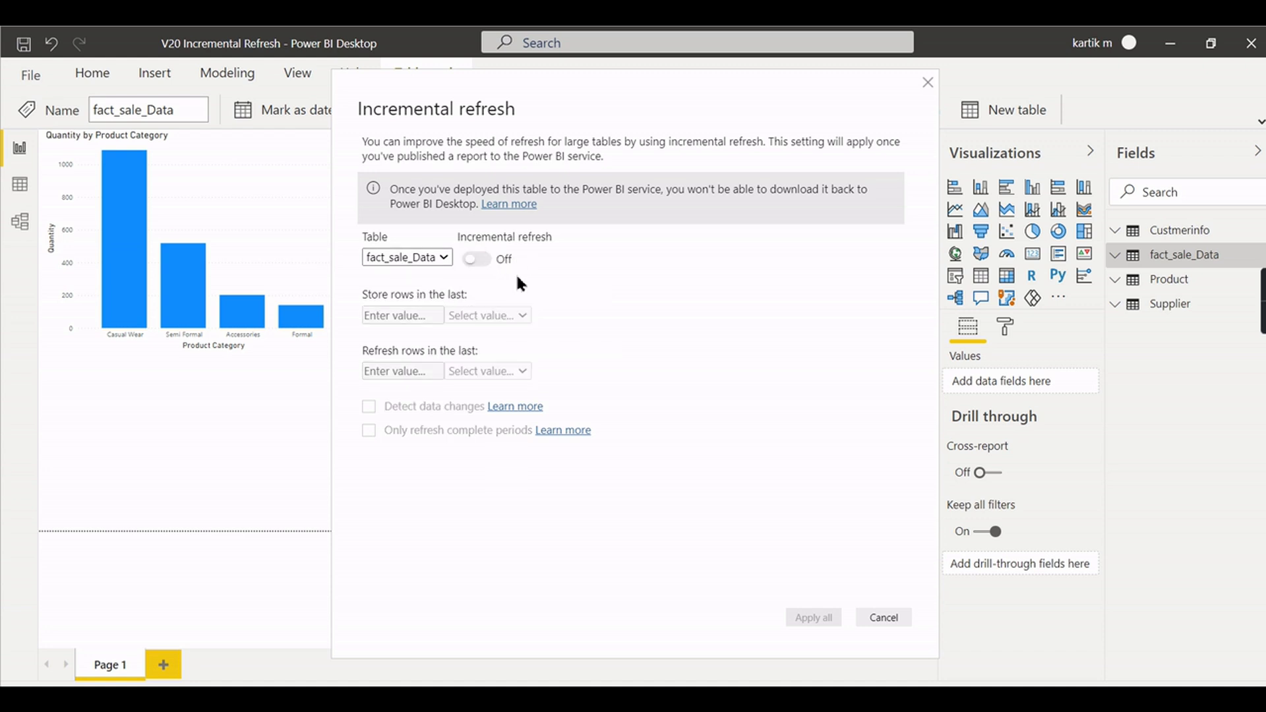
{"action": "left_click", "coordinate": [485, 261]}
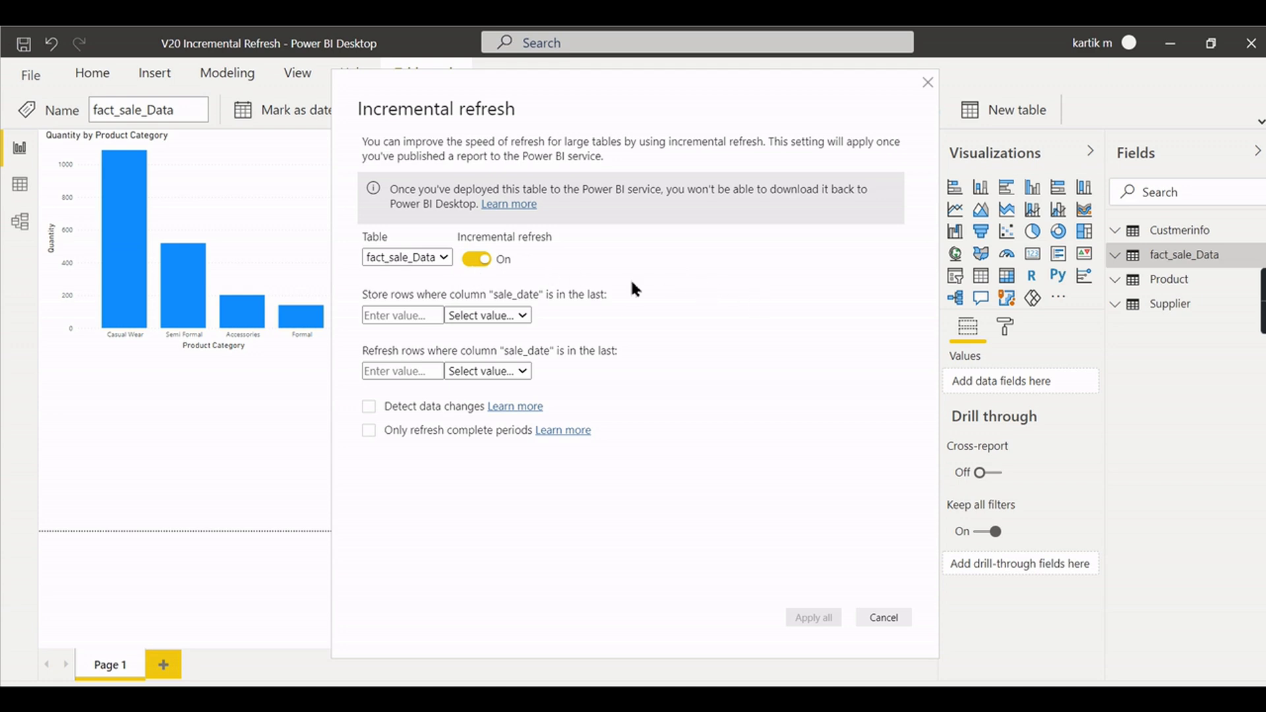
- Set the policy to store rows where sale_date is in the last 5 years
{"action": "left_click", "coordinate": [434, 316]}
{"action": "left_click", "coordinate": [436, 312]}
{"action": "left_click", "coordinate": [510, 315]}
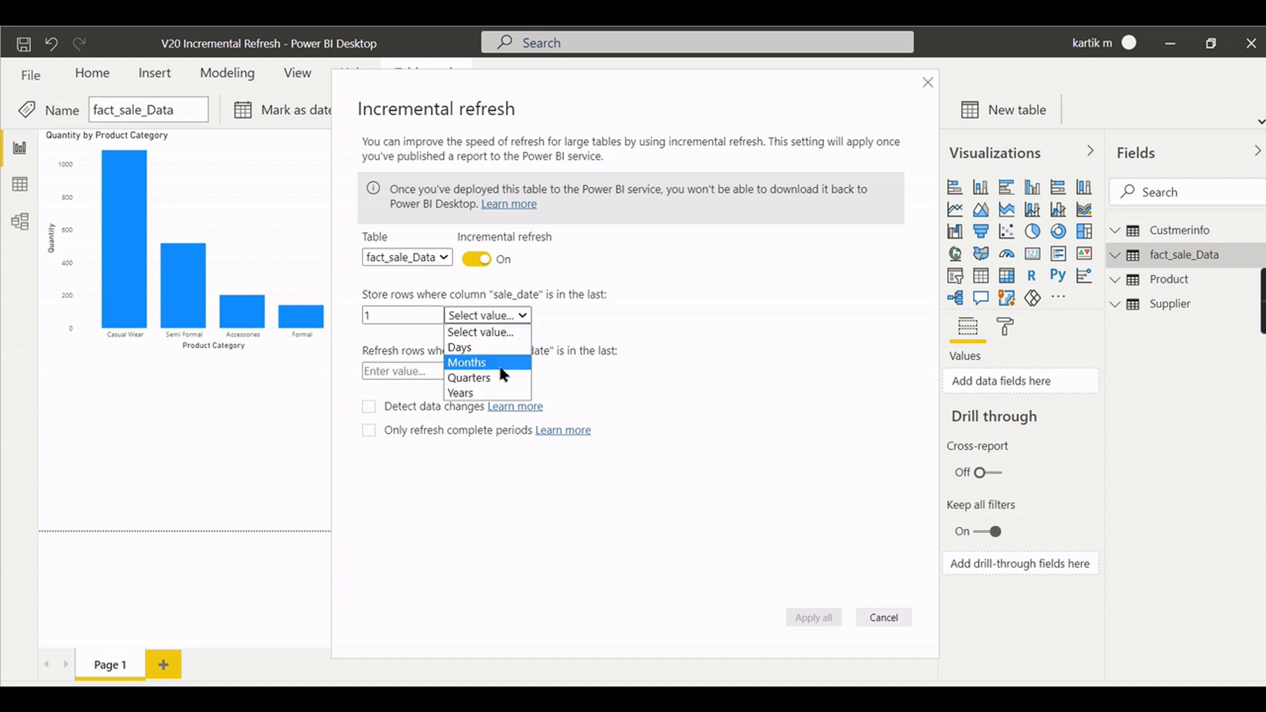
{"action": "left_click", "coordinate": [501, 394]}
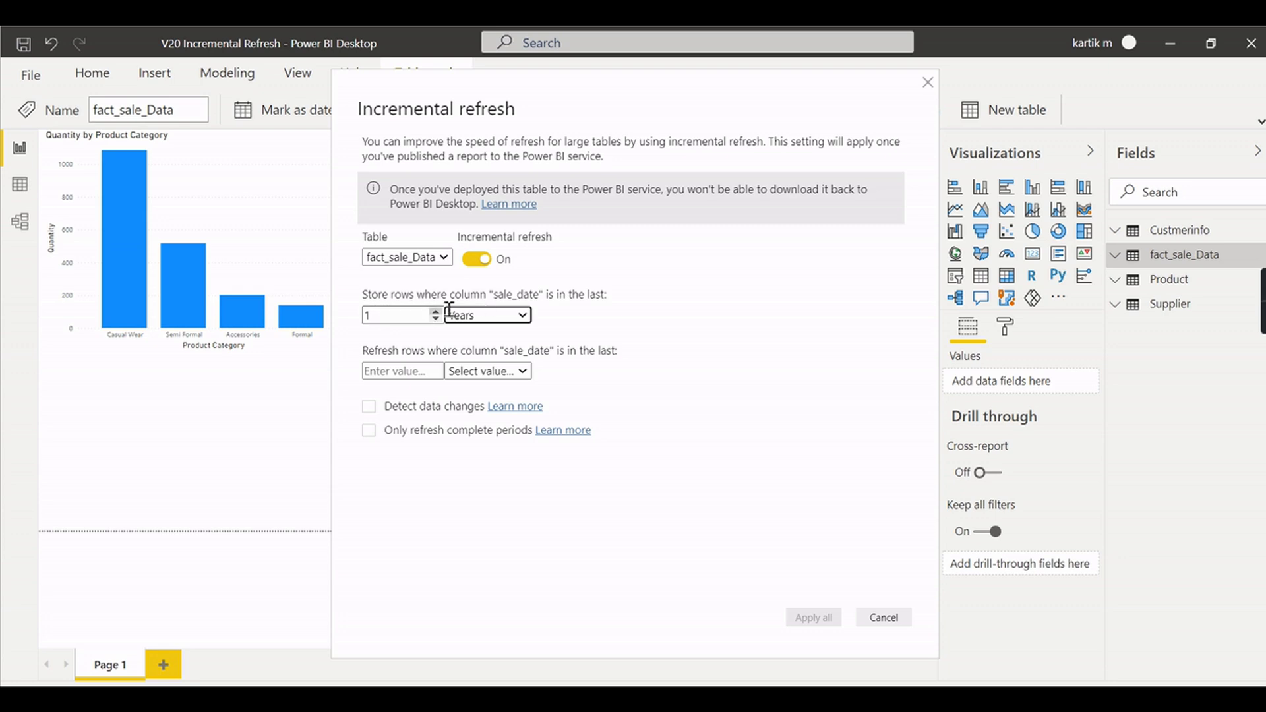
{"action": "double_click", "coordinate": [404, 316]}
{"action": "type", "text": "5"}
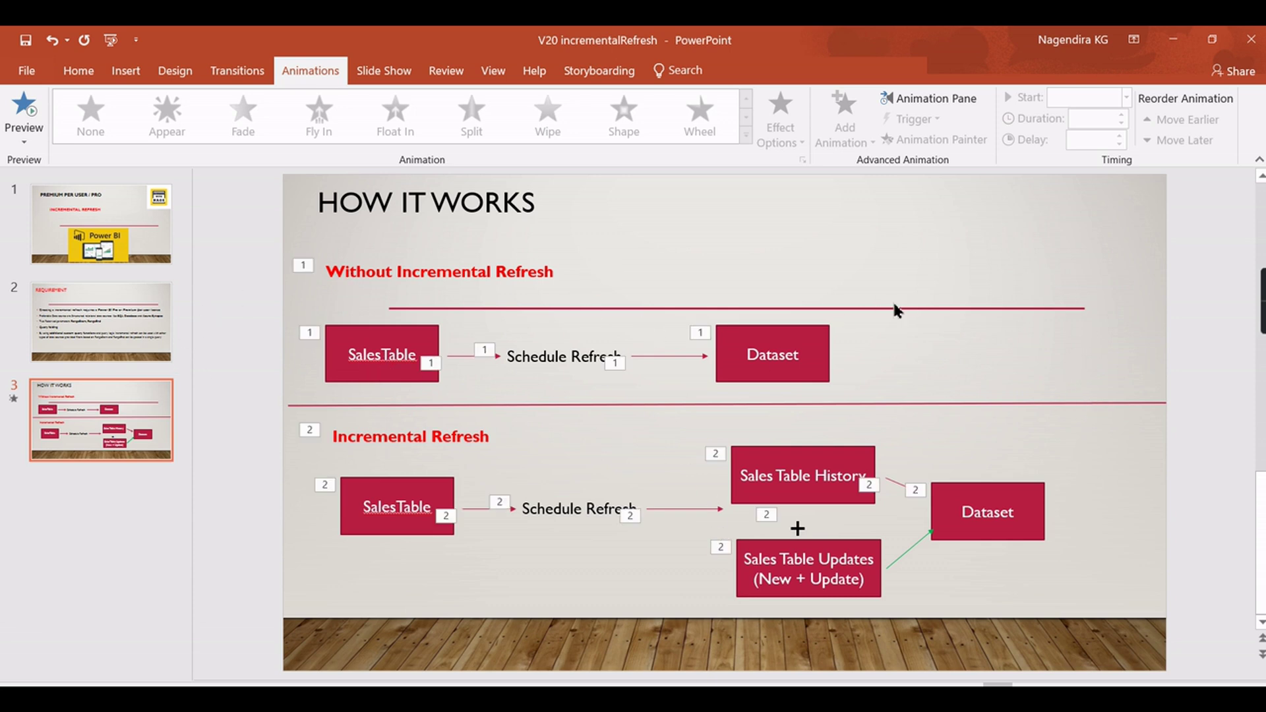
- Switch to PowerPoint, review the How It Works slide in presentation view, and return to the Power BI incremental refresh dialog
{"action": "left_click", "coordinate": [238, 72]}
{"action": "left_click", "coordinate": [404, 74]}
{"action": "left_click", "coordinate": [119, 140]}
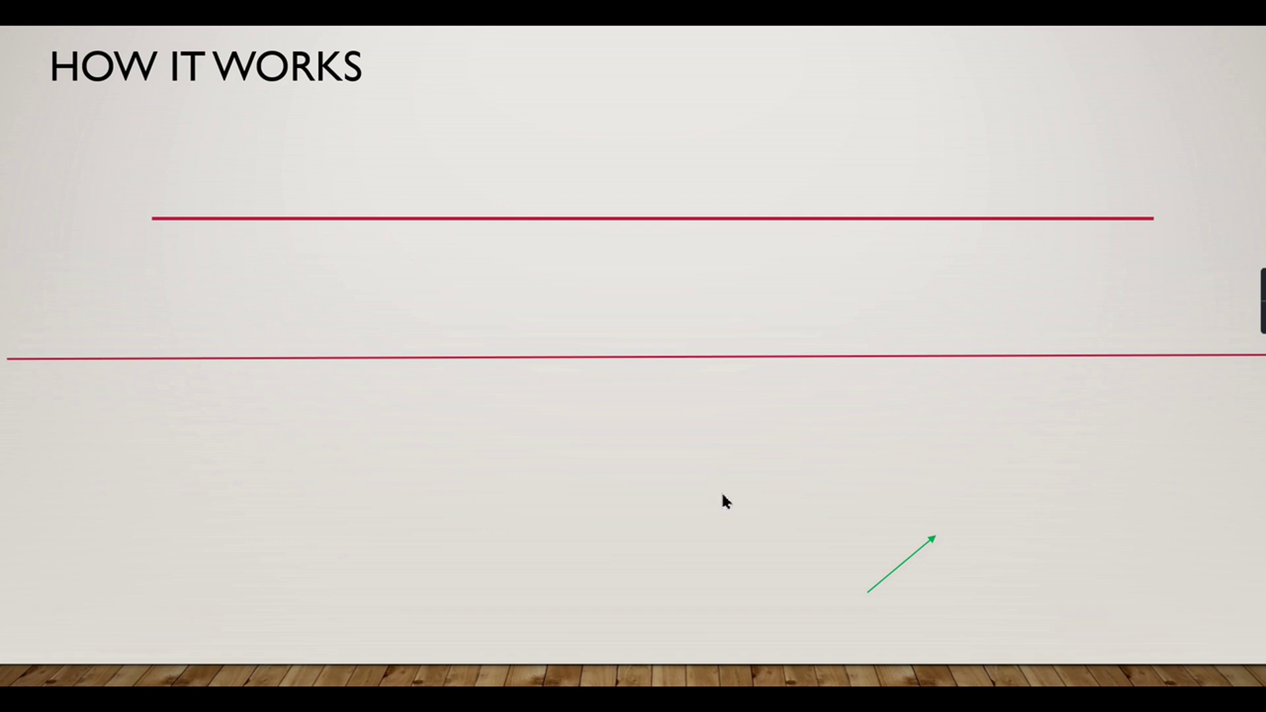
{"action": "left_click", "coordinate": [722, 489]}
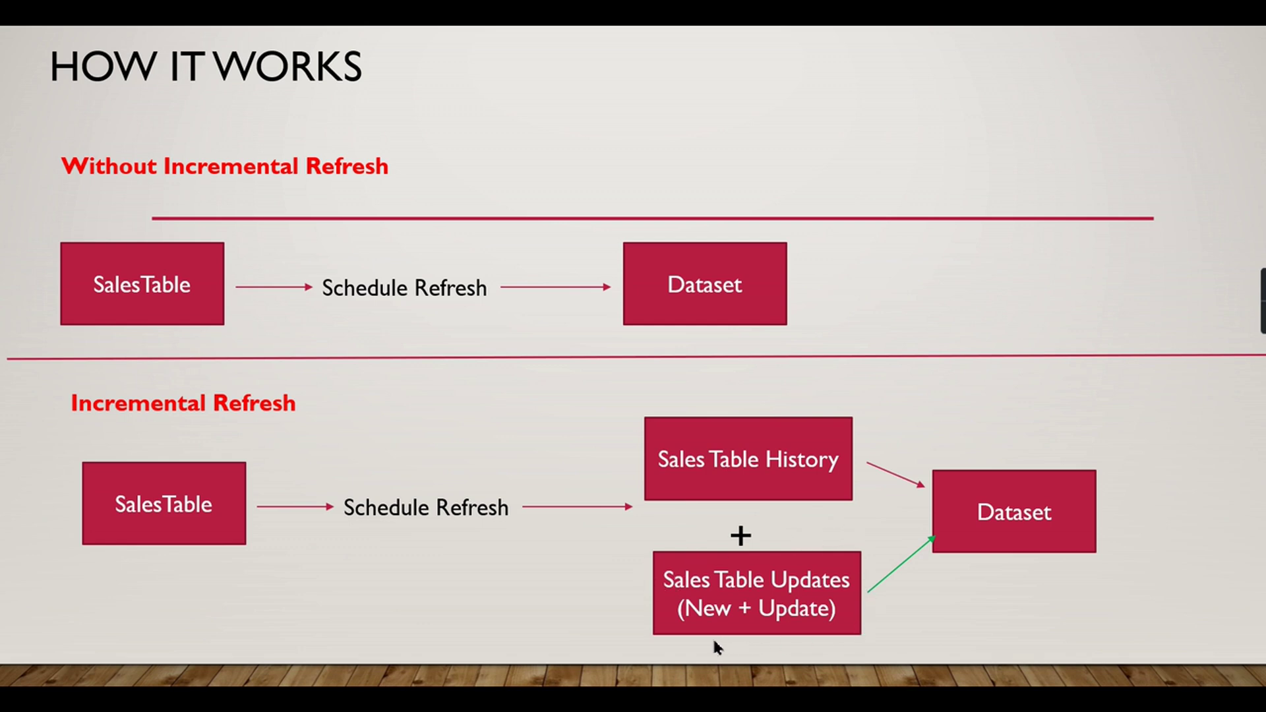
{"action": "key", "text": "Escape"}
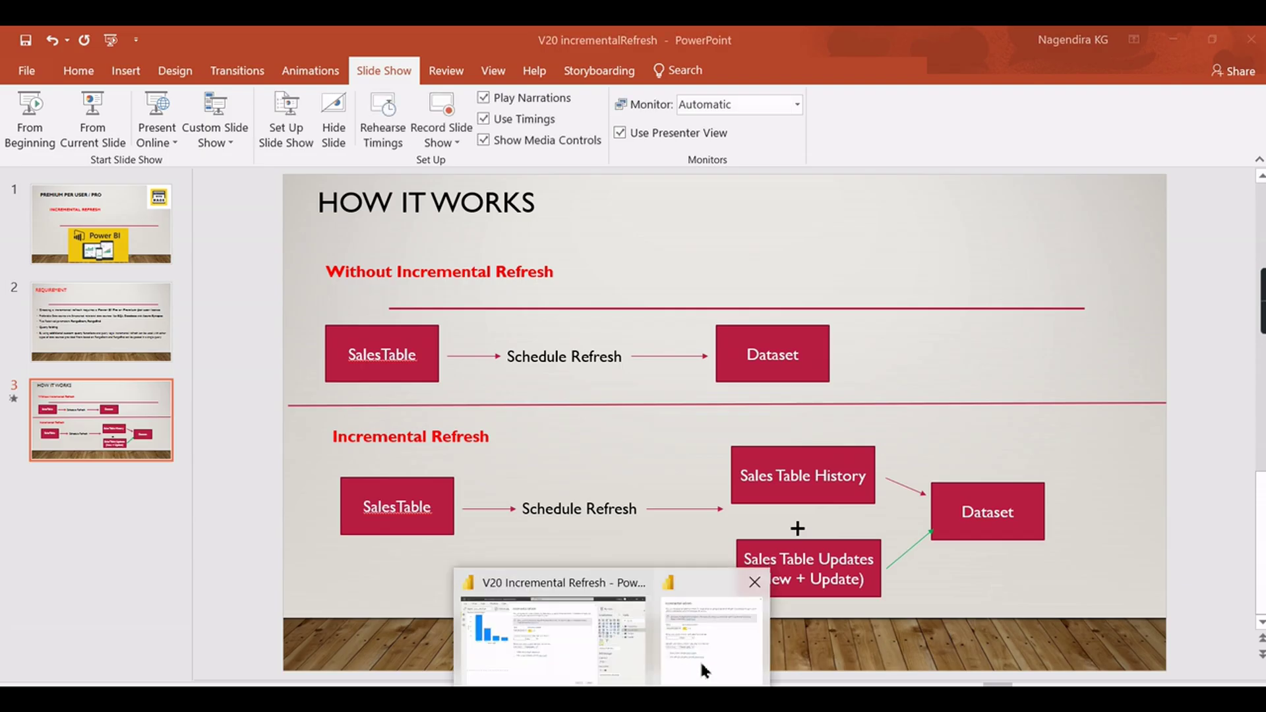
{"action": "left_click", "coordinate": [682, 662]}
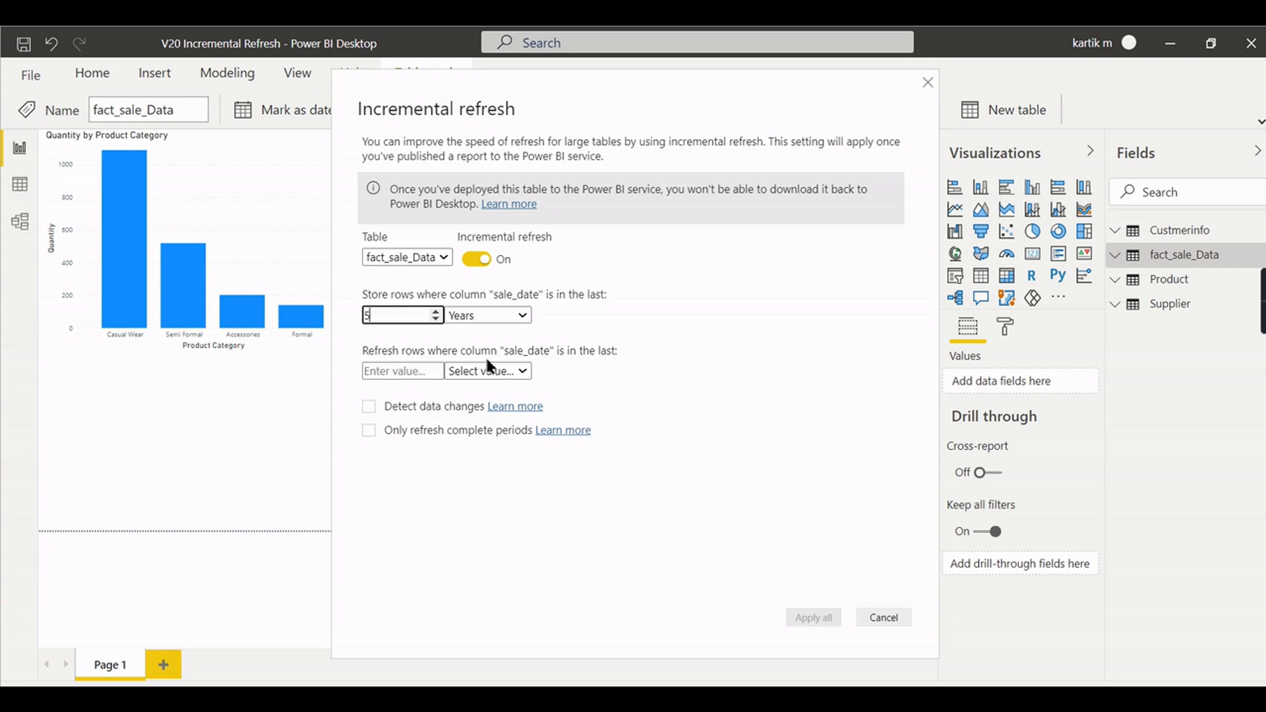
- Set the policy to refresh rows where sale_date is in the last 30 days
{"action": "left_click", "coordinate": [421, 376]}
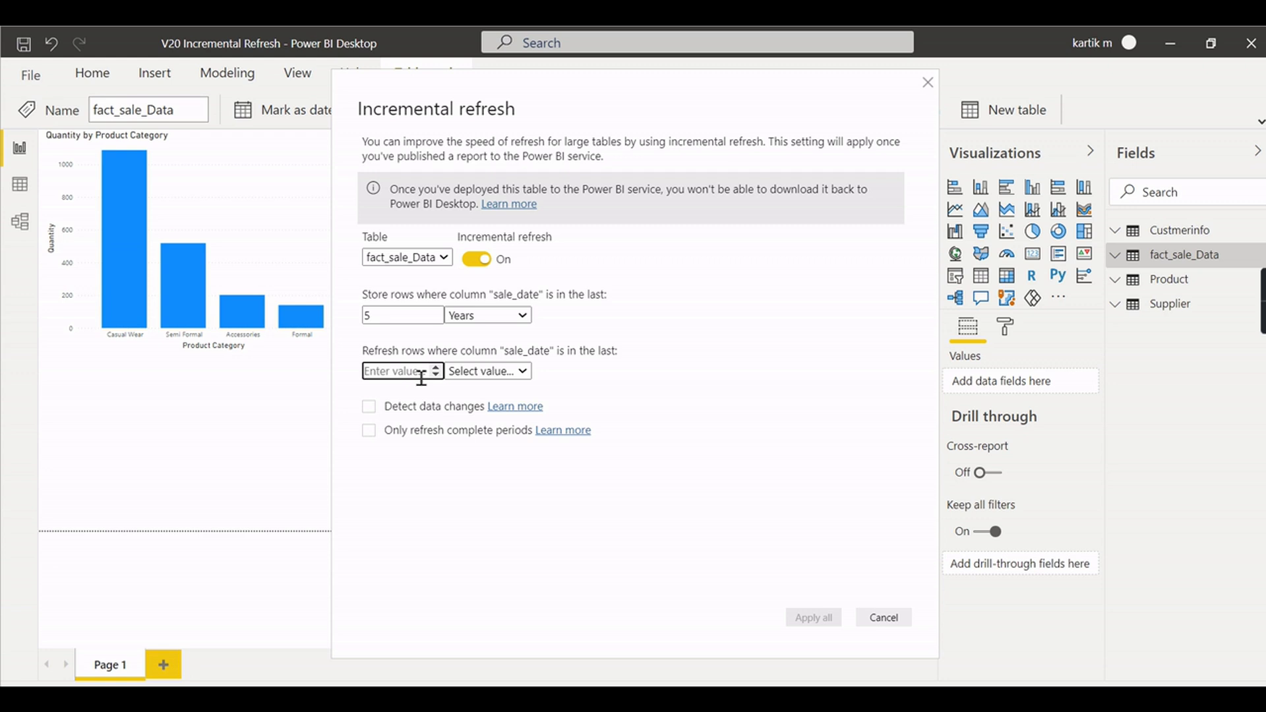
{"action": "left_click", "coordinate": [421, 378]}
{"action": "type", "text": "30"}
{"action": "left_click", "coordinate": [498, 371]}
{"action": "left_click", "coordinate": [504, 405]}
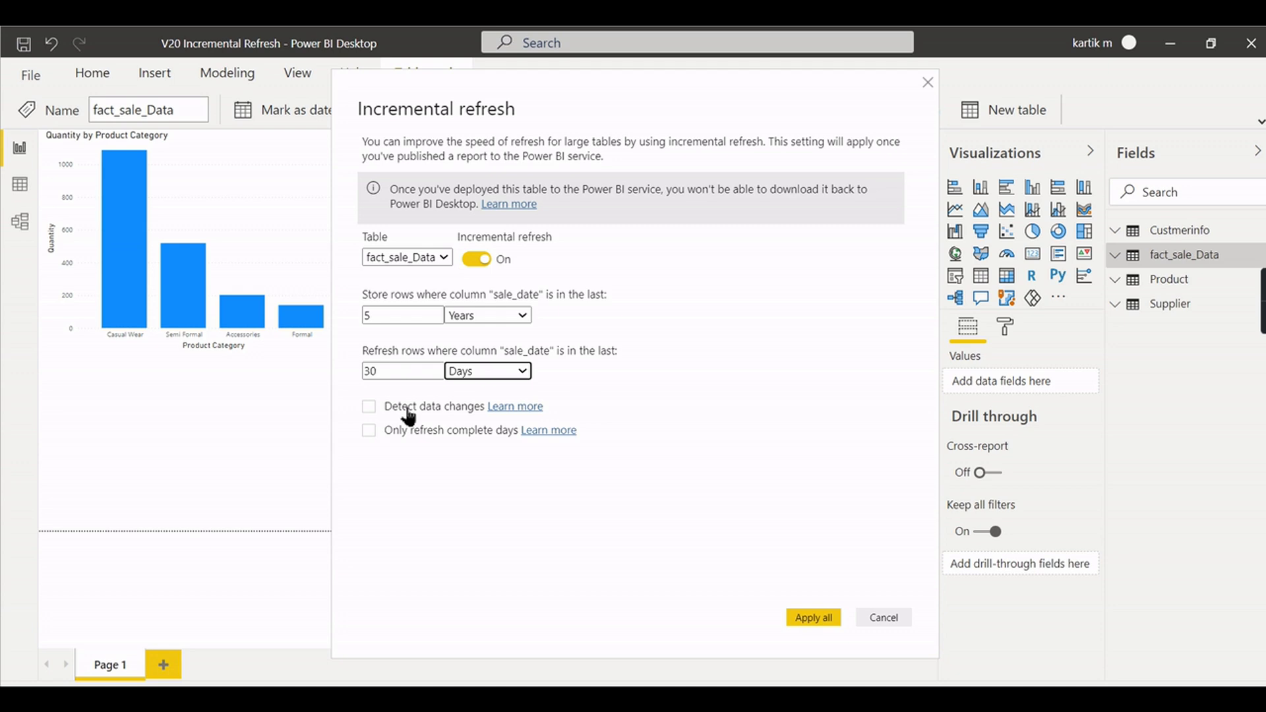
- Switch to SQL Server Management Studio, examine fact_sale_Data's sale_date and update_date columns in the query results, and return to Power BI
{"action": "mouse_move", "coordinate": [567, 699]}
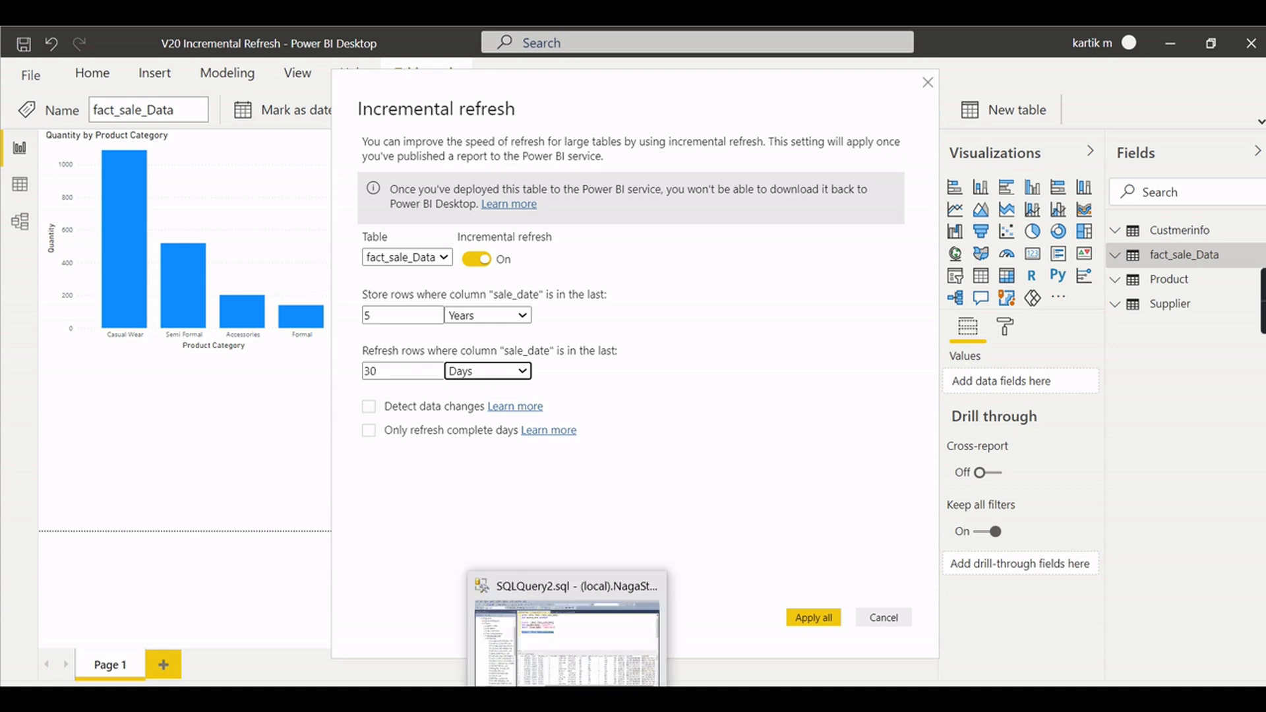
{"action": "left_click", "coordinate": [567, 626]}
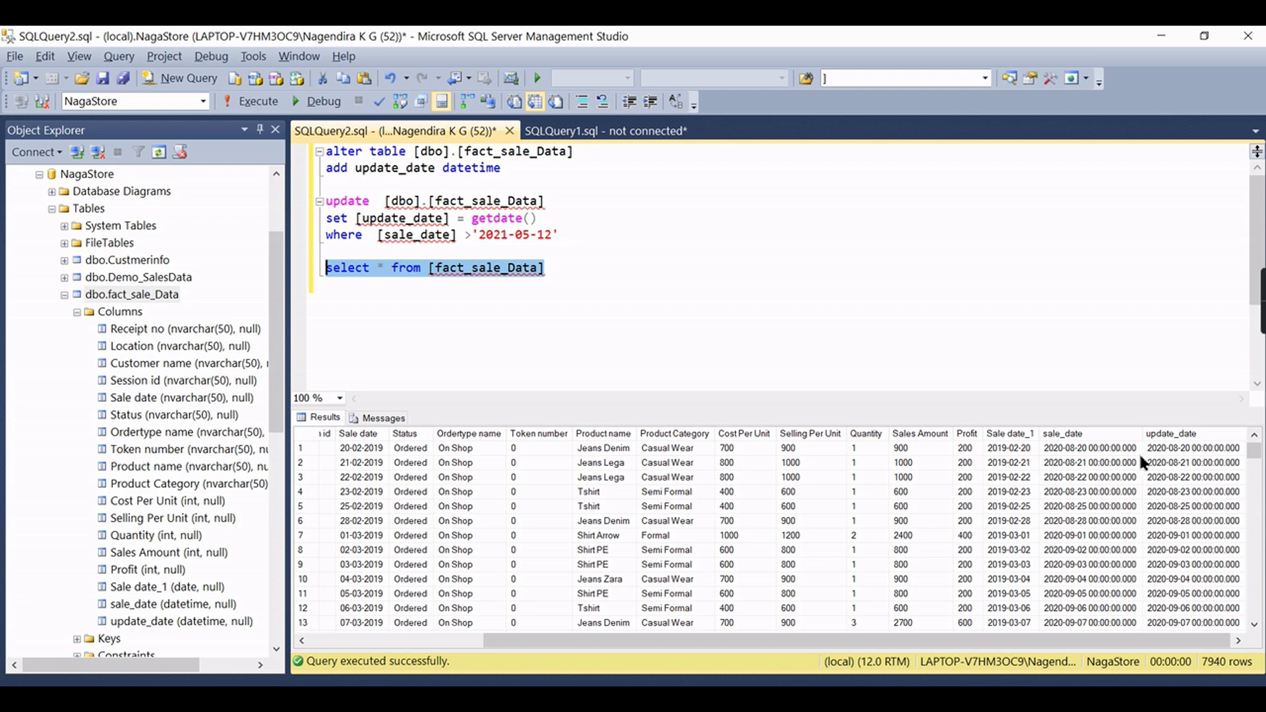
{"action": "left_click", "coordinate": [1158, 37]}
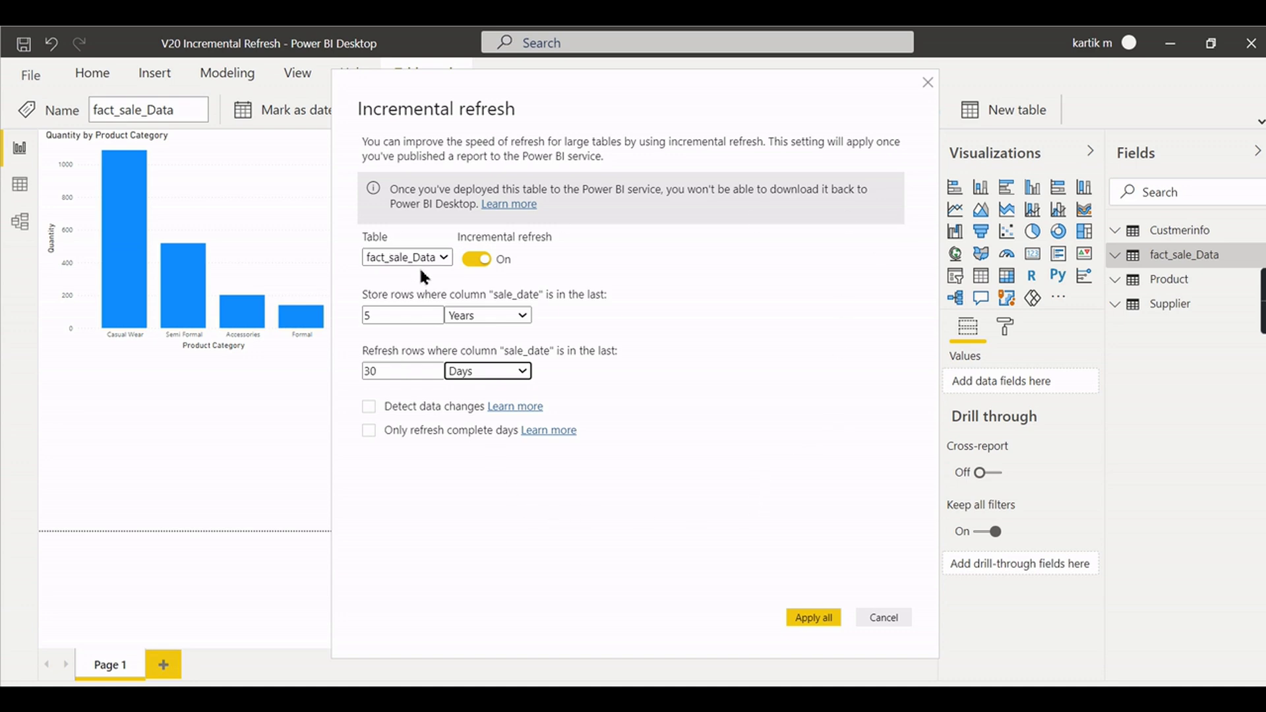
- Apply the incremental refresh policy and collapse the Fields, Filters and Visualizations panes
{"action": "left_click", "coordinate": [823, 620]}
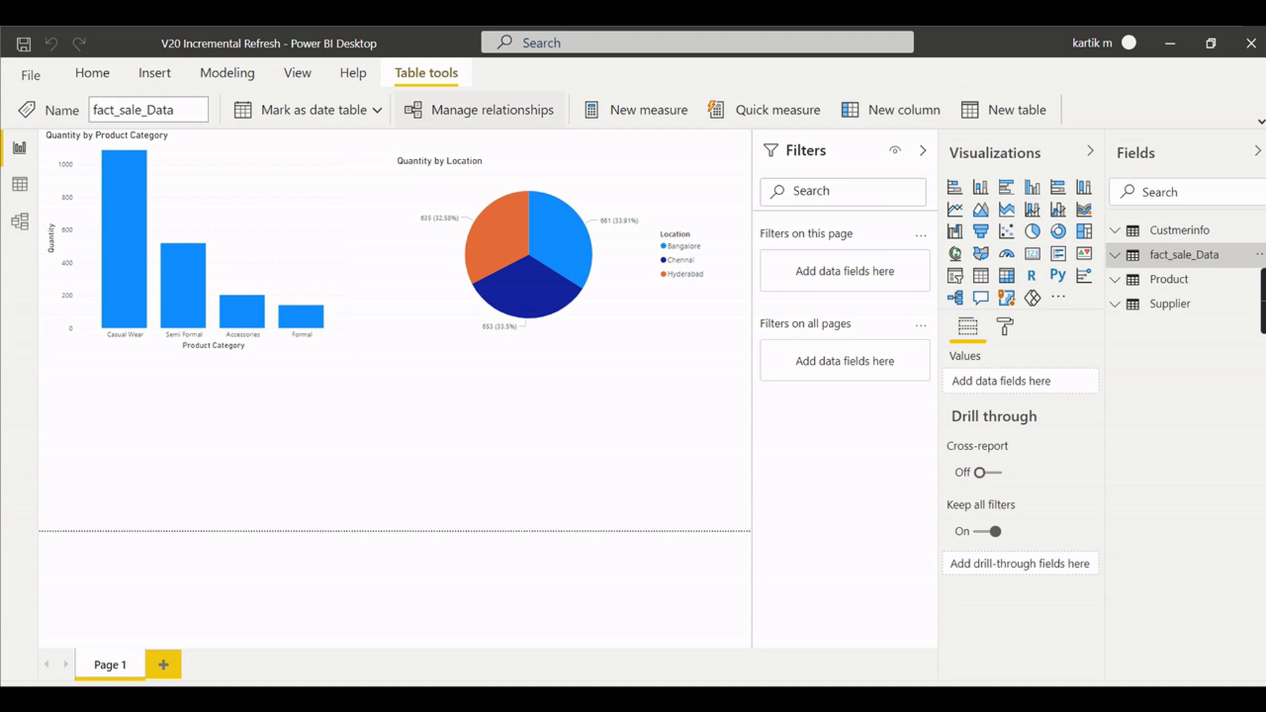
{"action": "left_click", "coordinate": [1258, 151]}
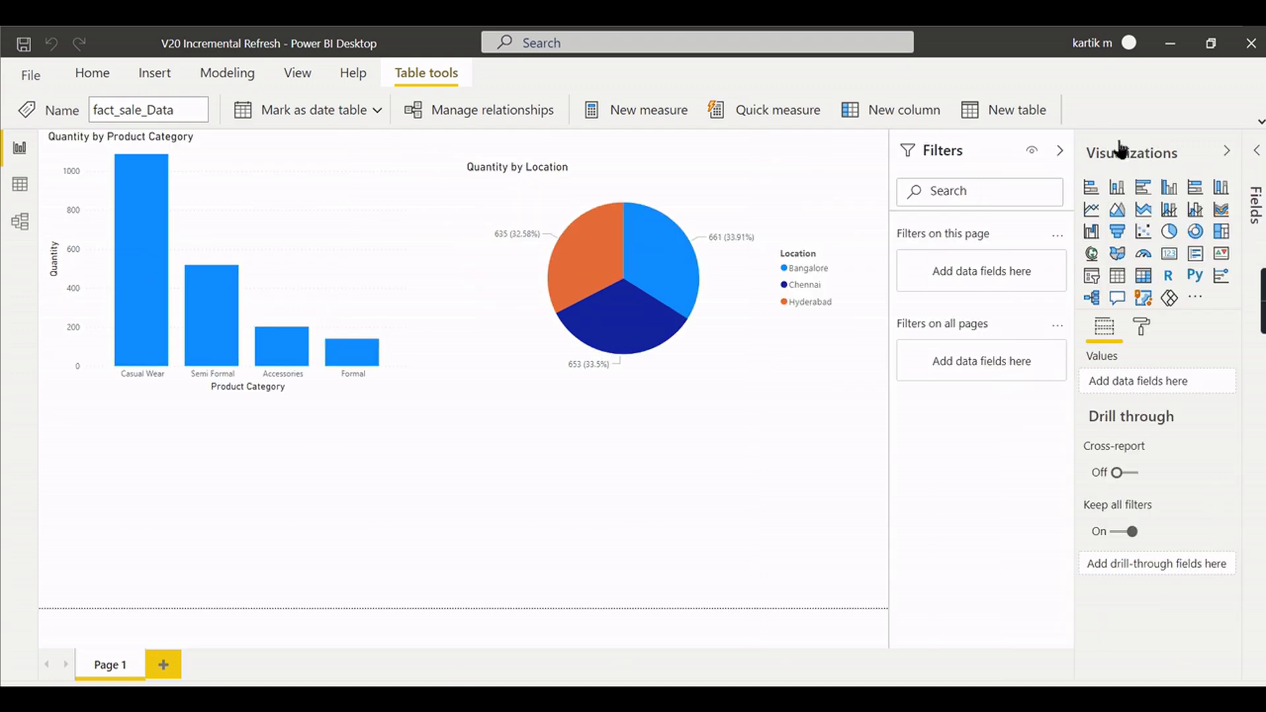
{"action": "left_click", "coordinate": [1059, 151]}
{"action": "left_click", "coordinate": [1226, 150]}
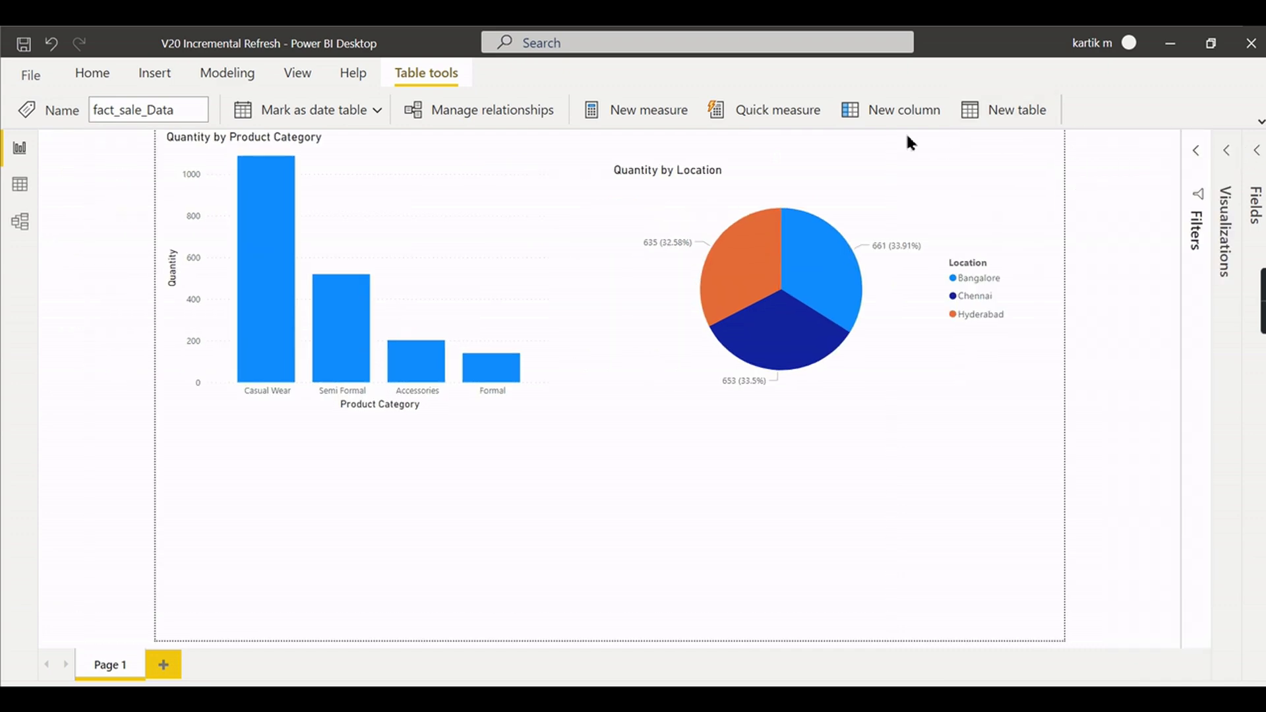
- Publish the V20 Incremental Refresh report to the Sales PPU workspace
{"action": "left_click", "coordinate": [91, 74]}
{"action": "left_click", "coordinate": [1184, 111]}
{"action": "left_click", "coordinate": [722, 404]}
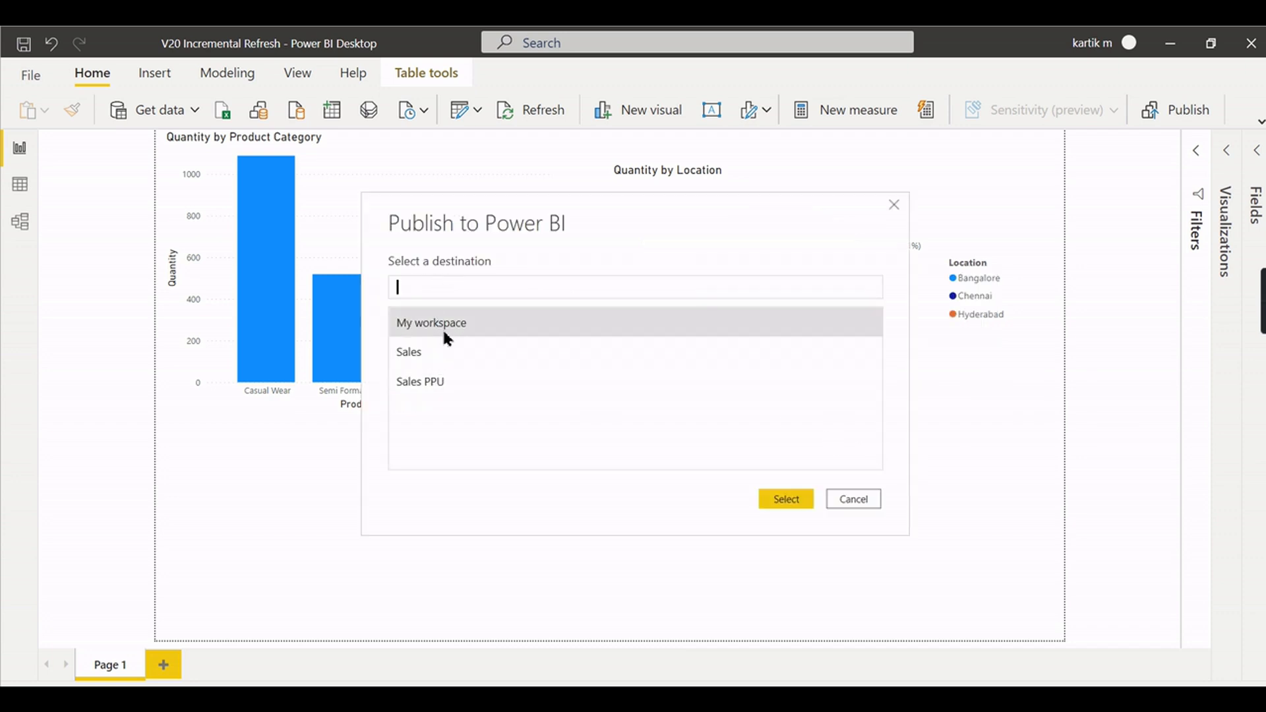
{"action": "left_click", "coordinate": [428, 387]}
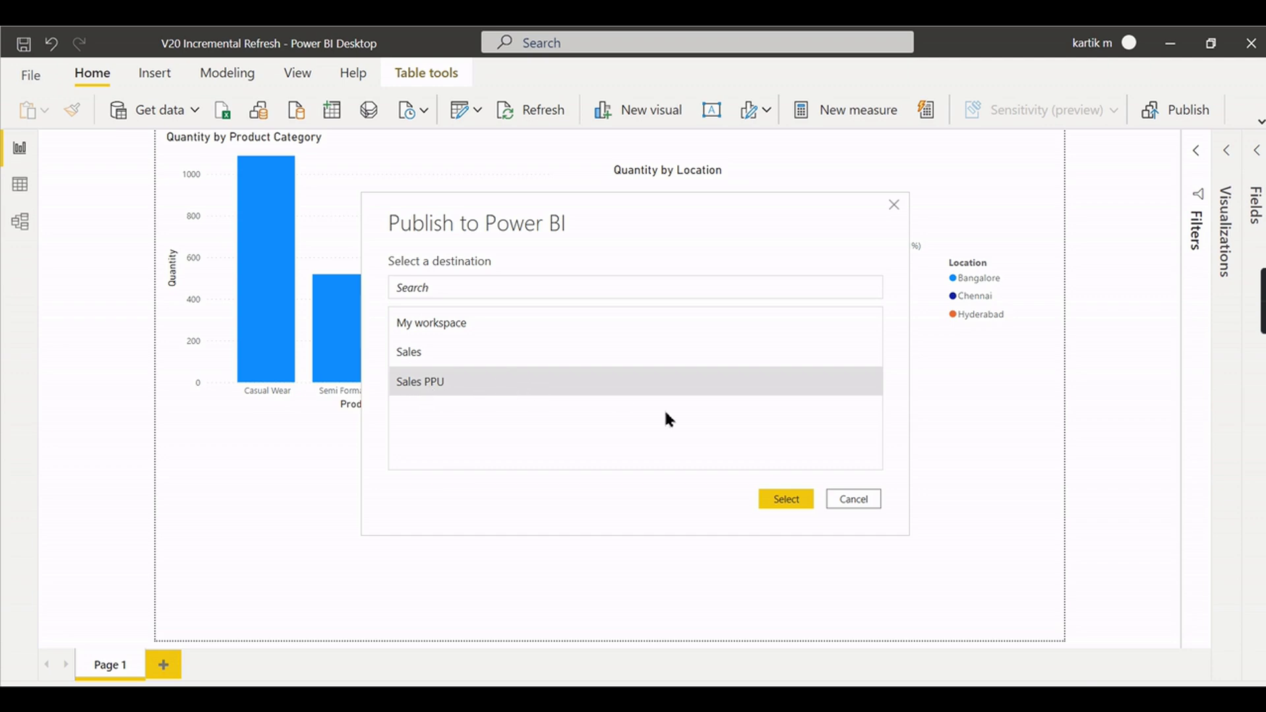
{"action": "left_click", "coordinate": [784, 499]}
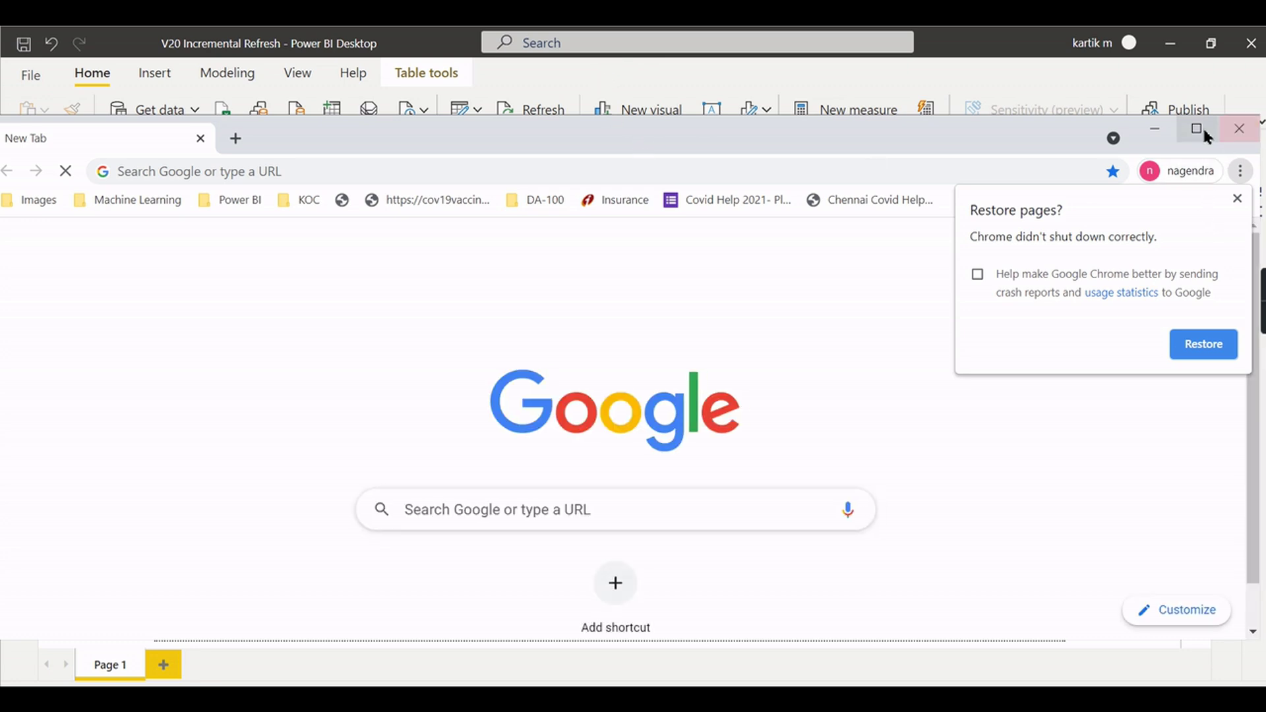
- Switch to Chrome, open the Sales PPU workspace in the Power BI service, and dismiss the content deployment tip
{"action": "left_click", "coordinate": [1197, 129]}
{"action": "left_click", "coordinate": [1222, 250]}
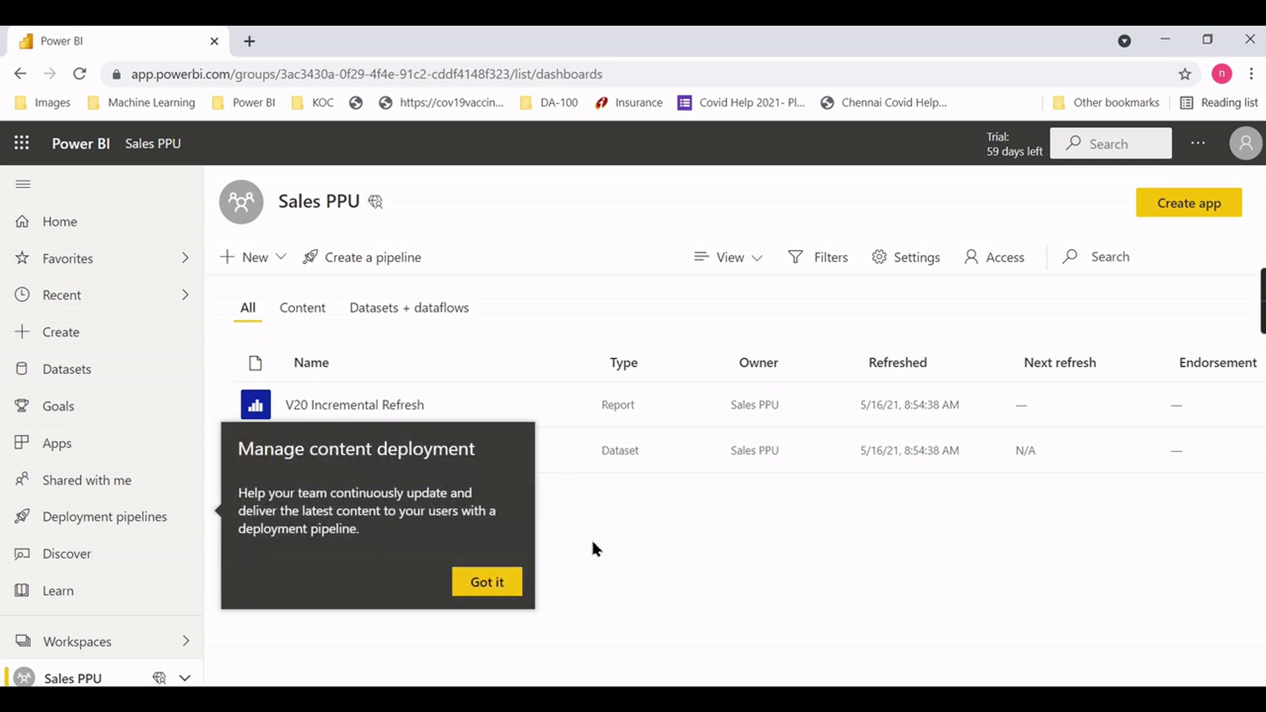
{"action": "left_click", "coordinate": [504, 583]}
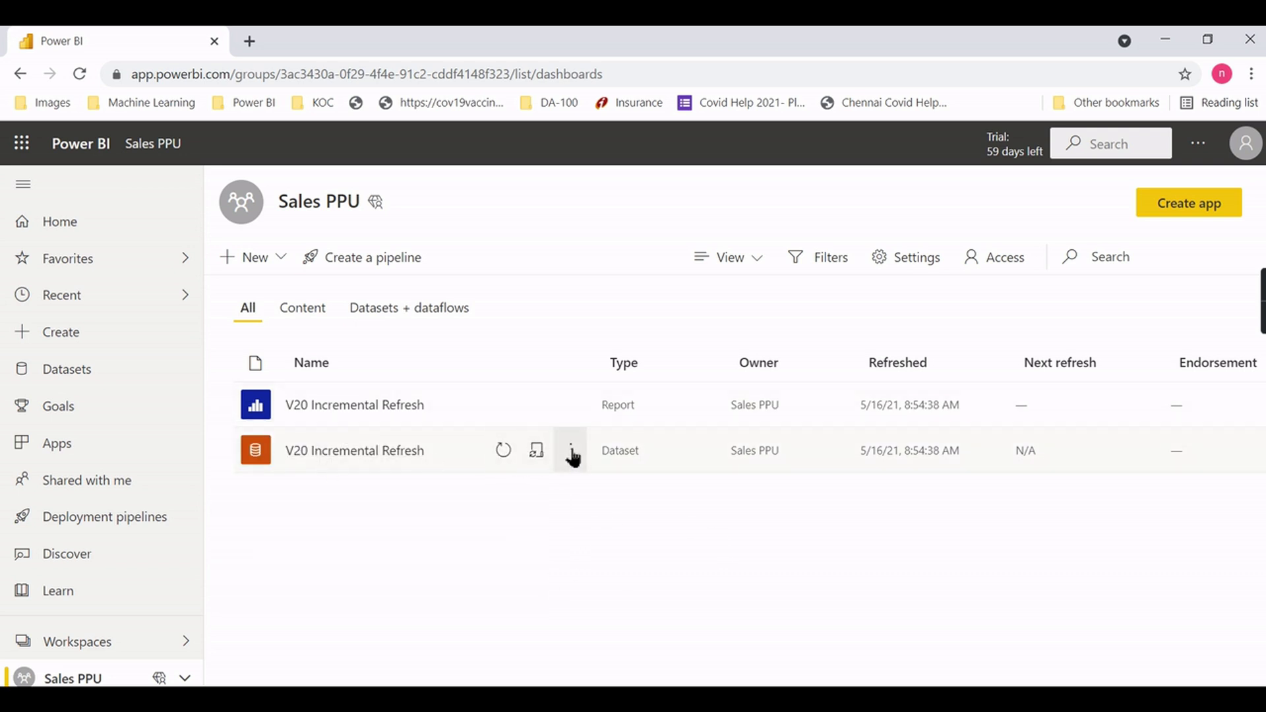
- Open the settings of the V20 Incremental Refresh dataset
{"action": "left_click", "coordinate": [571, 454]}
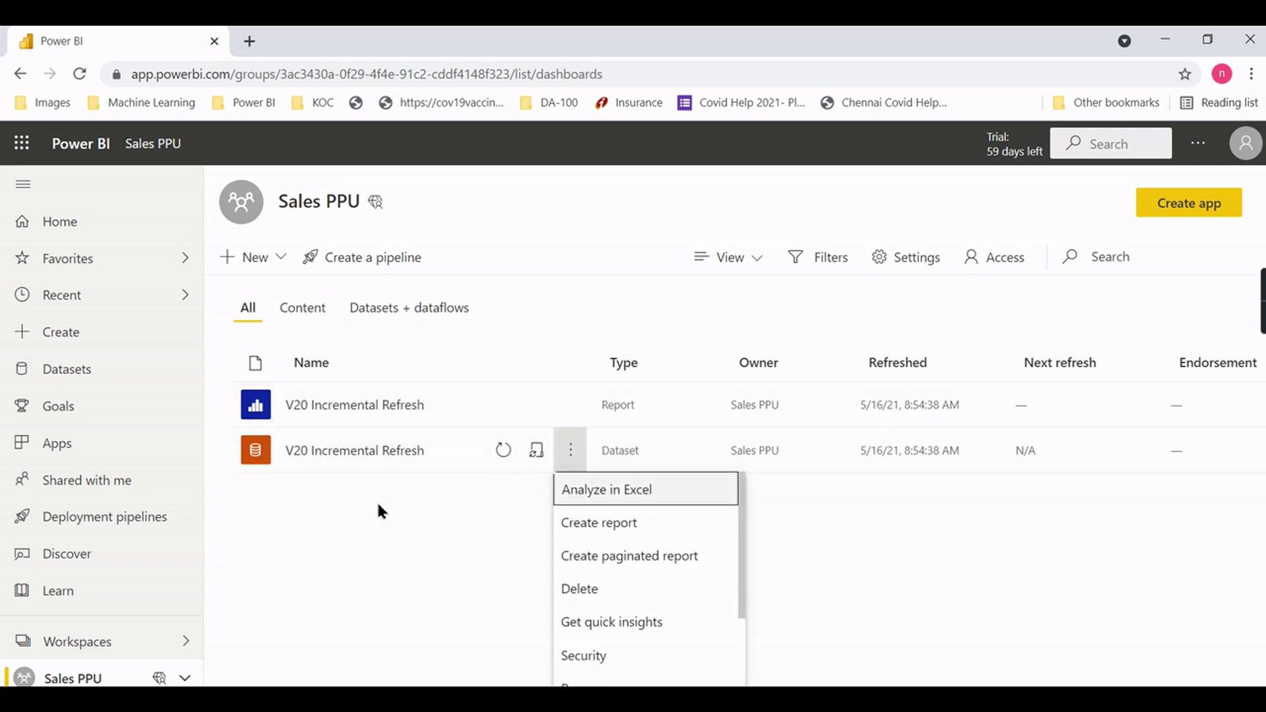
{"action": "left_click", "coordinate": [339, 484]}
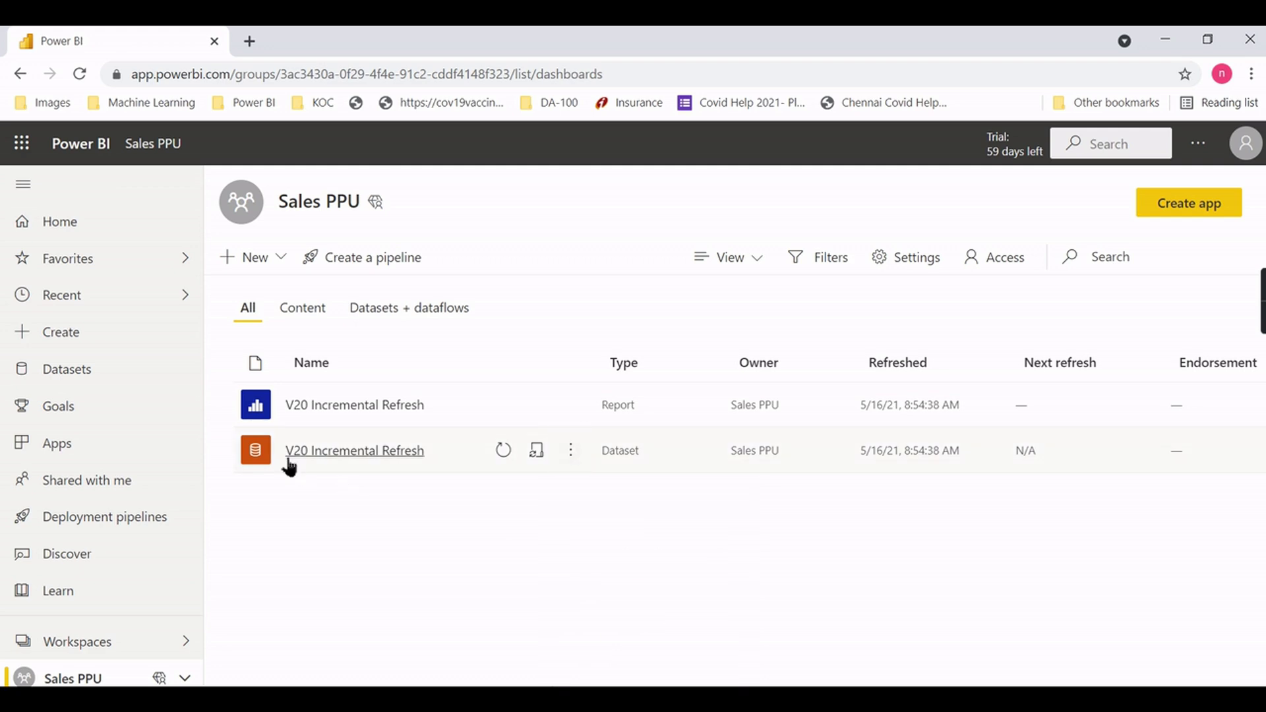
{"action": "left_click", "coordinate": [571, 454]}
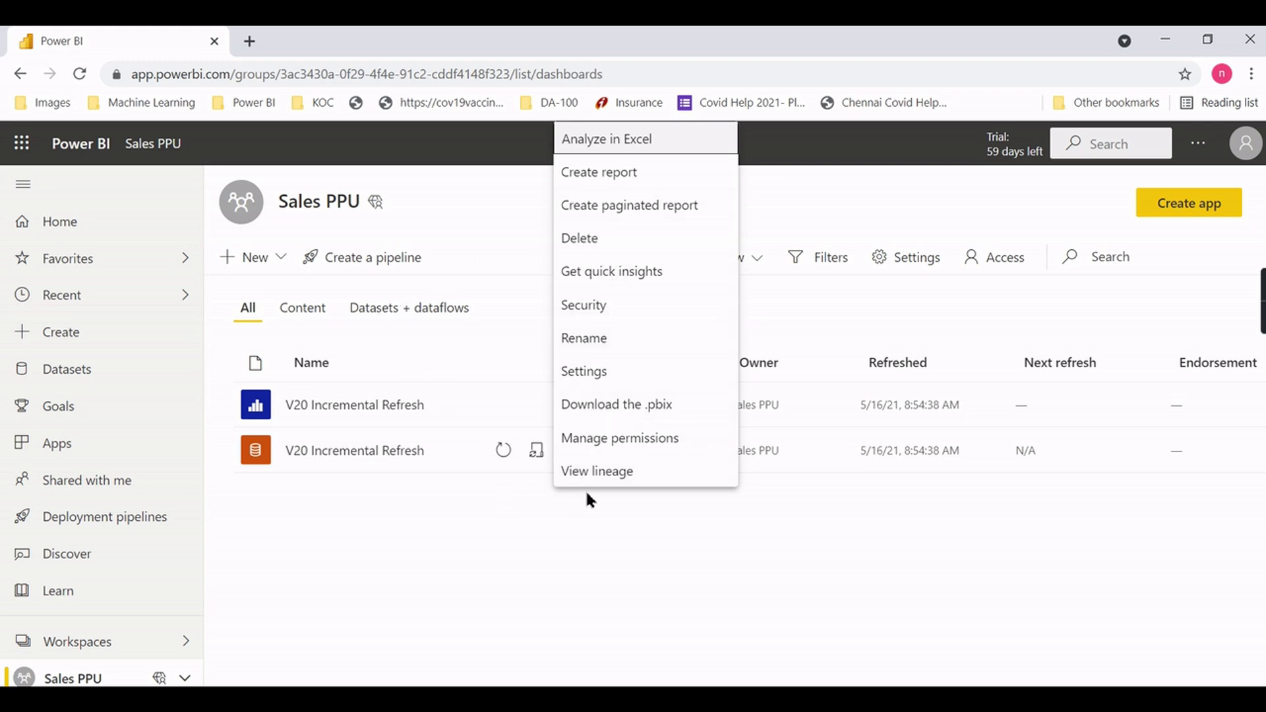
{"action": "left_click", "coordinate": [588, 374]}
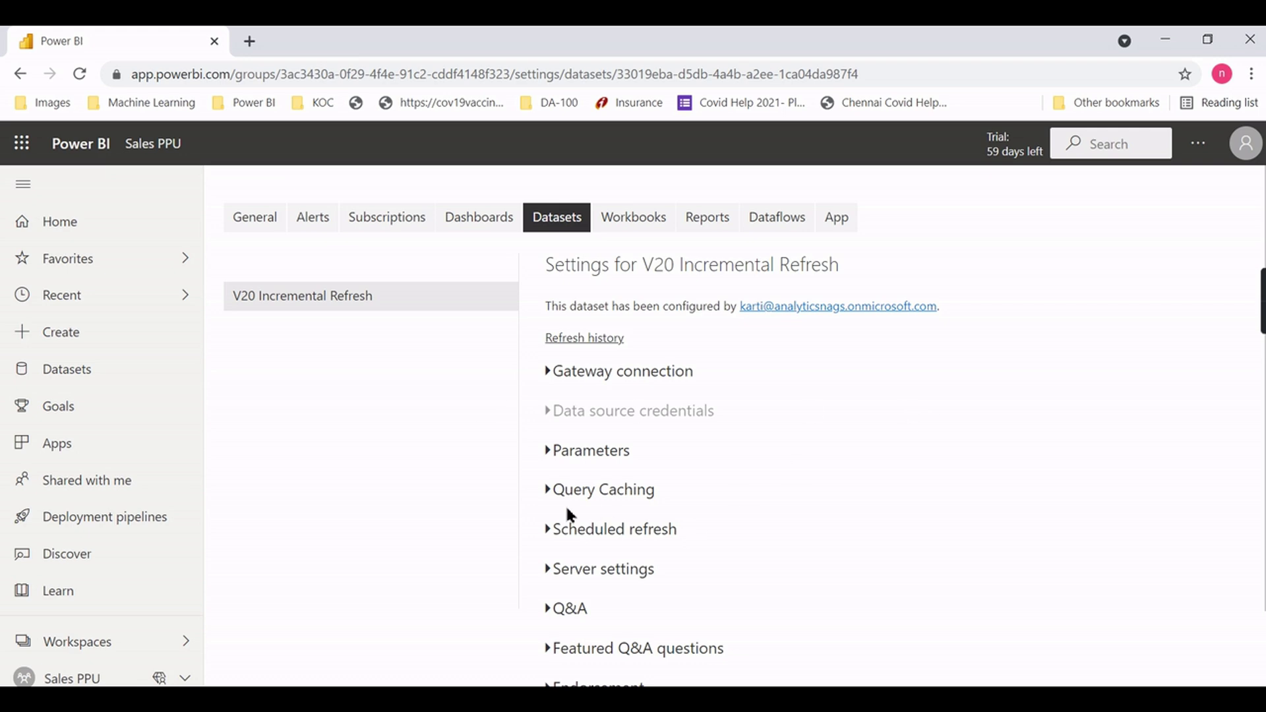
- Expand the dataset's Scheduled refresh section and examine its options
{"action": "left_click", "coordinate": [542, 531]}
{"action": "scroll", "coordinate": [882, 509], "scroll_direction": "down", "scroll_amount": 3}
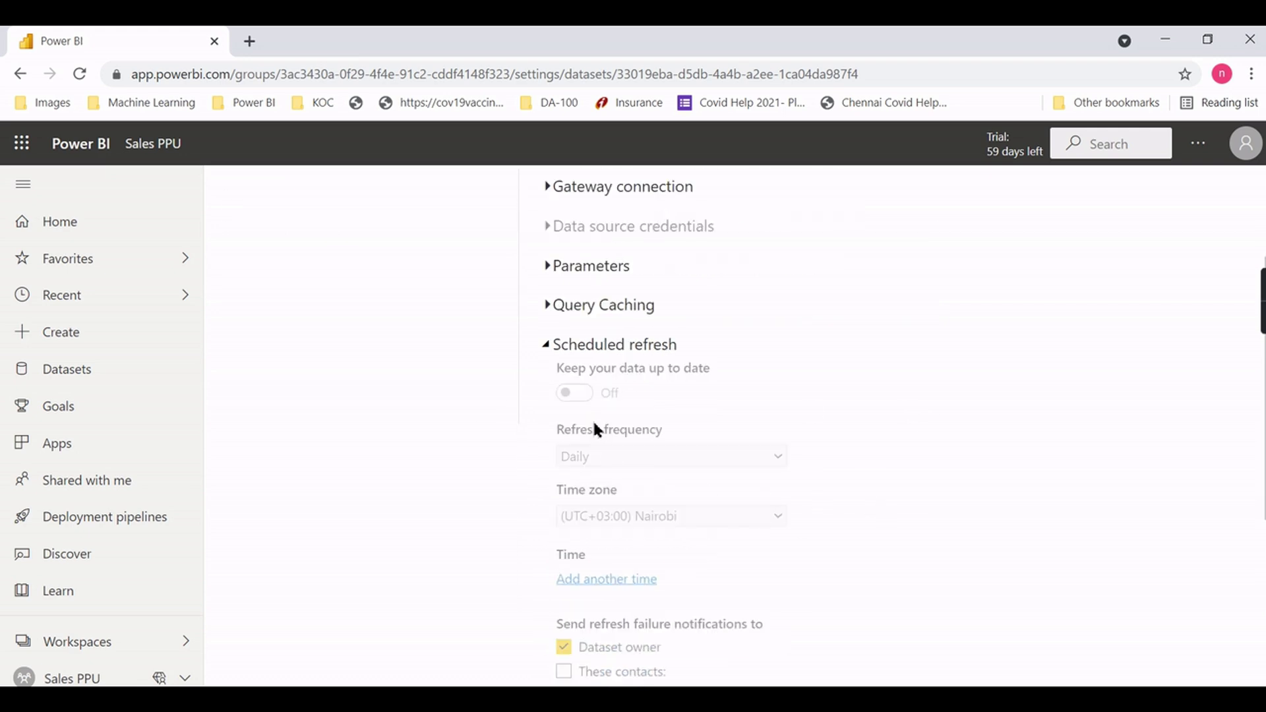
{"action": "scroll", "coordinate": [659, 376], "scroll_direction": "up", "scroll_amount": 3}
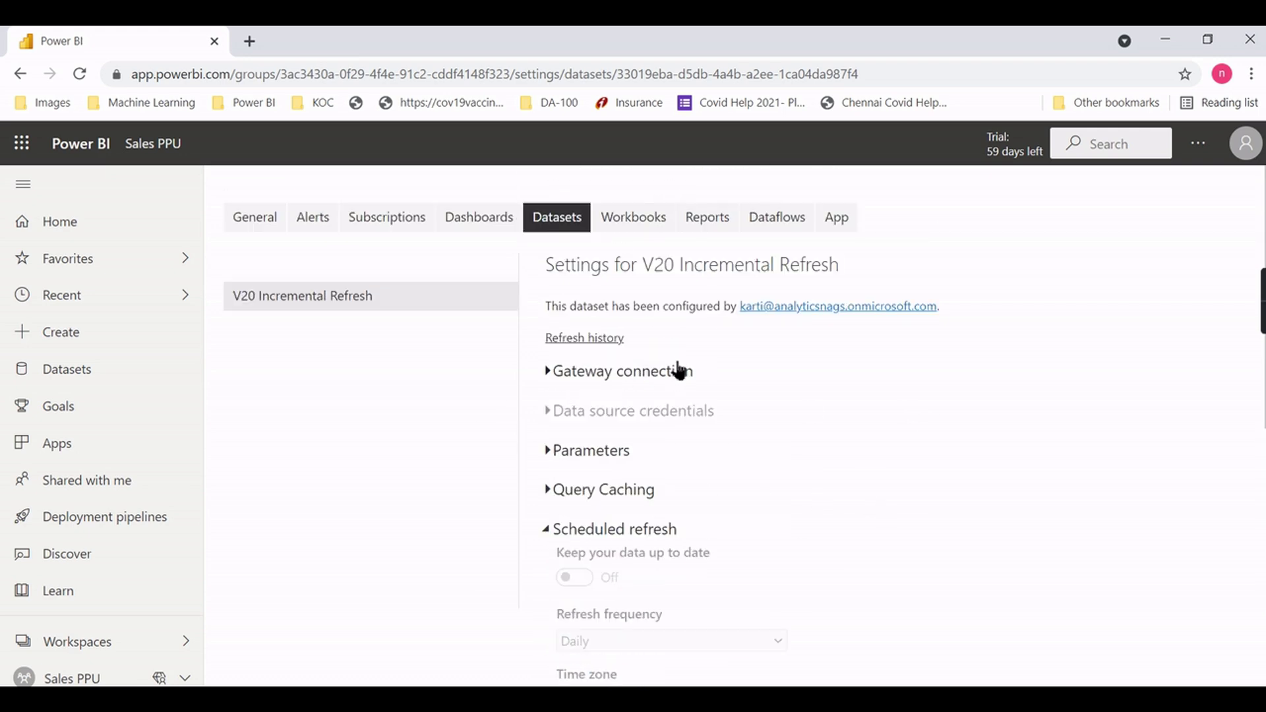
- Check the dataset's Gateway connection section and its gateway install option, and collapse the section again
{"action": "left_click", "coordinate": [548, 373]}
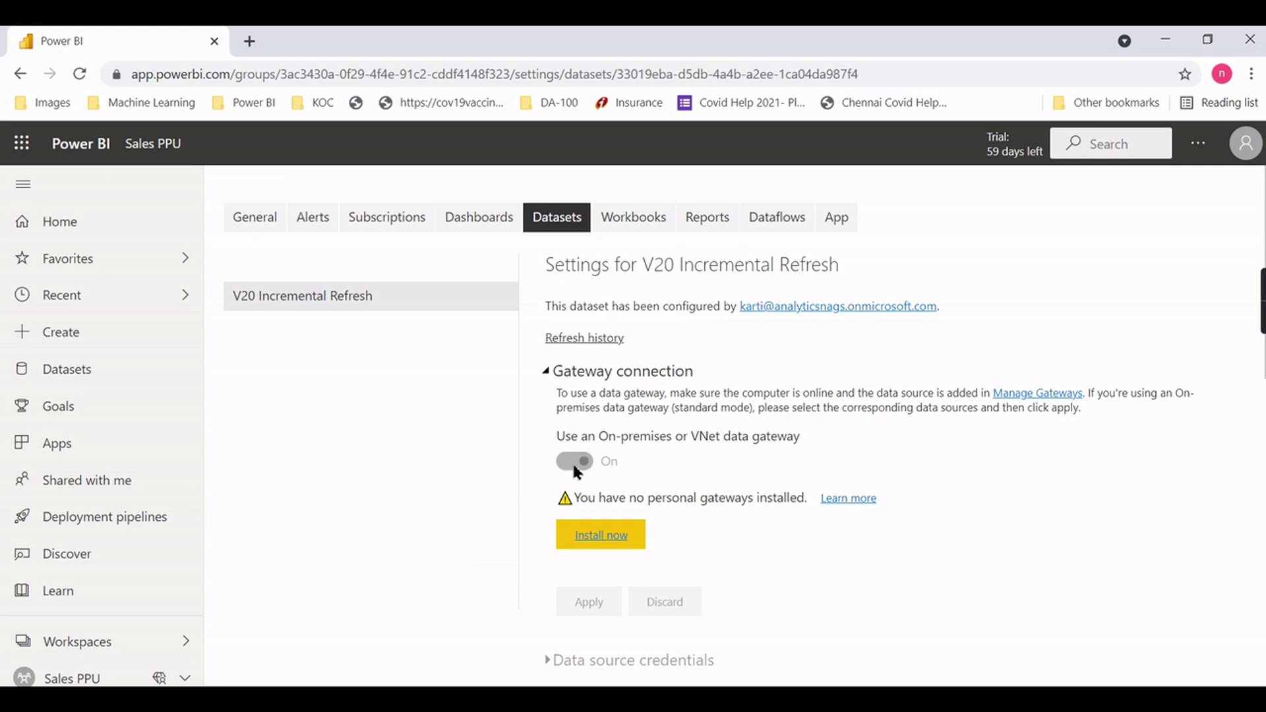
{"action": "left_click", "coordinate": [602, 541]}
{"action": "left_click", "coordinate": [432, 41]}
{"action": "left_click", "coordinate": [551, 372]}
- Examine the remaining Scheduled refresh options and the dataset settings sections below them
{"action": "scroll", "coordinate": [784, 389], "scroll_direction": "down", "scroll_amount": 4}
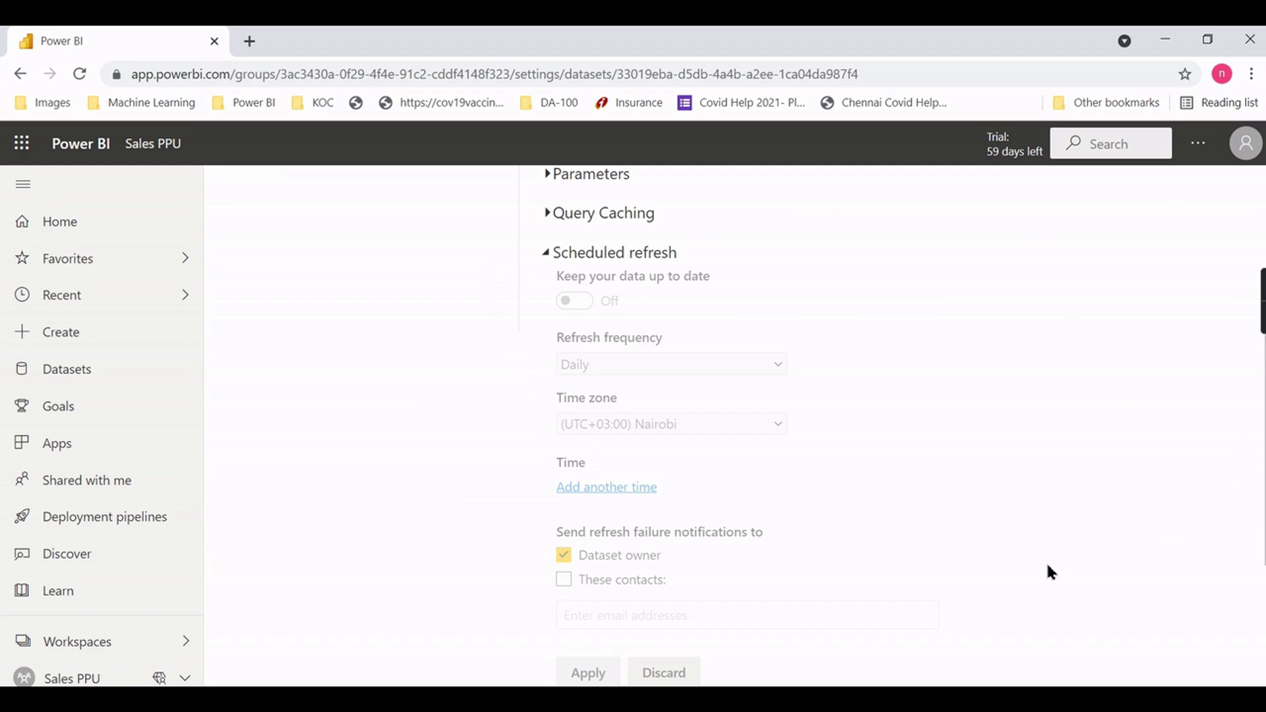
{"action": "scroll", "coordinate": [1047, 566], "scroll_direction": "down", "scroll_amount": 1}
{"action": "scroll", "coordinate": [1053, 572], "scroll_direction": "down", "scroll_amount": 2}
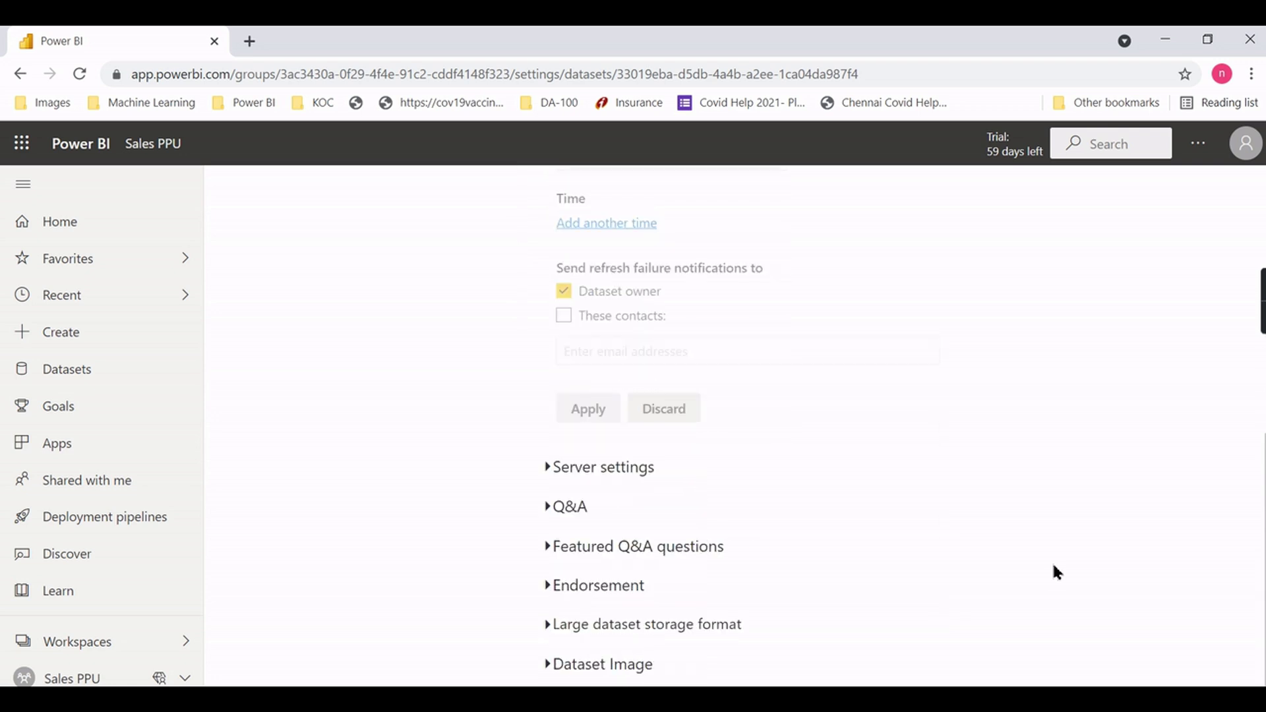
- Switch to PowerPoint, look at the How It Works slide comparing refresh with and without Incremental Refresh, and return to the dataset settings
{"action": "scroll", "coordinate": [639, 597], "scroll_direction": "up", "scroll_amount": 6}
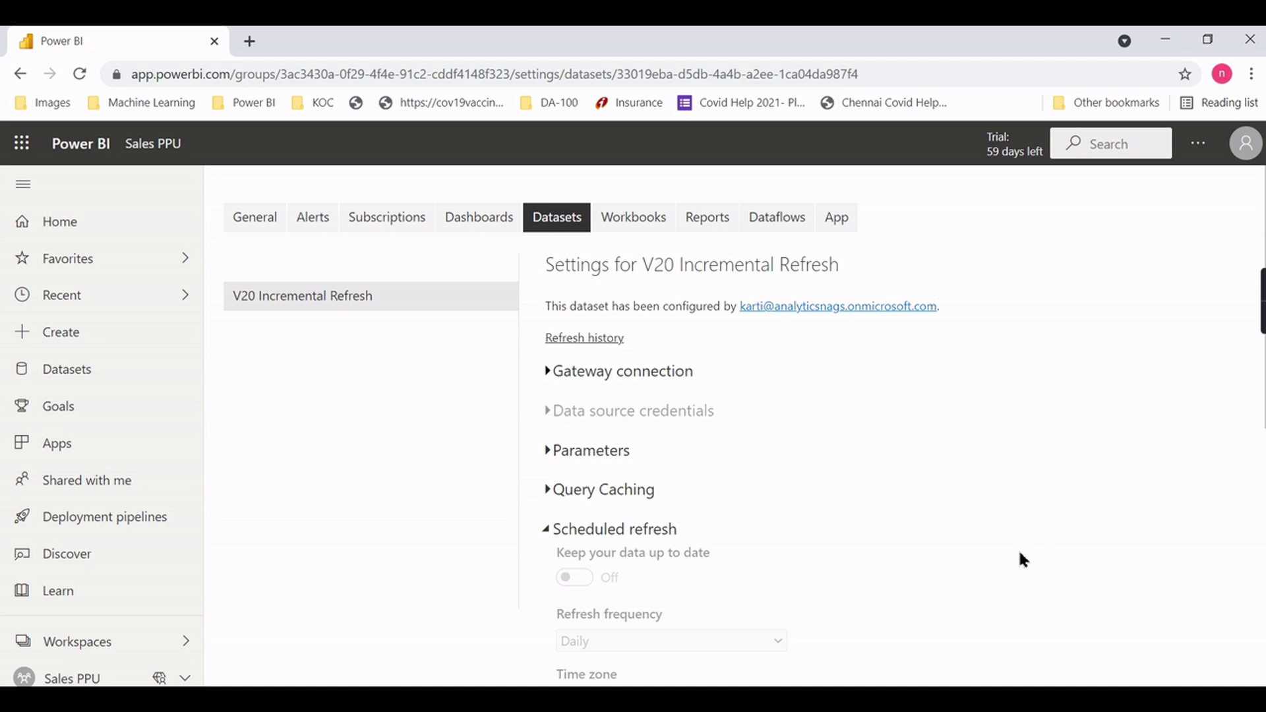
{"action": "key", "text": "alt+Tab"}
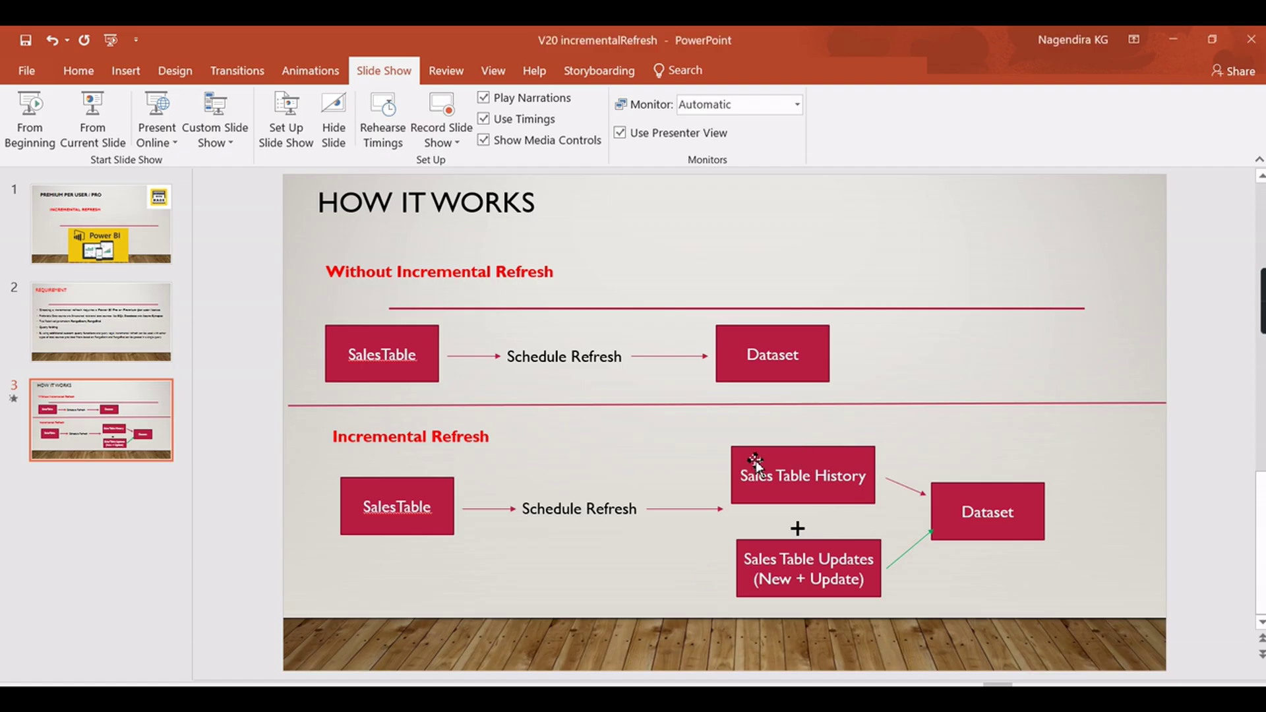
{"action": "left_click", "coordinate": [1172, 39]}
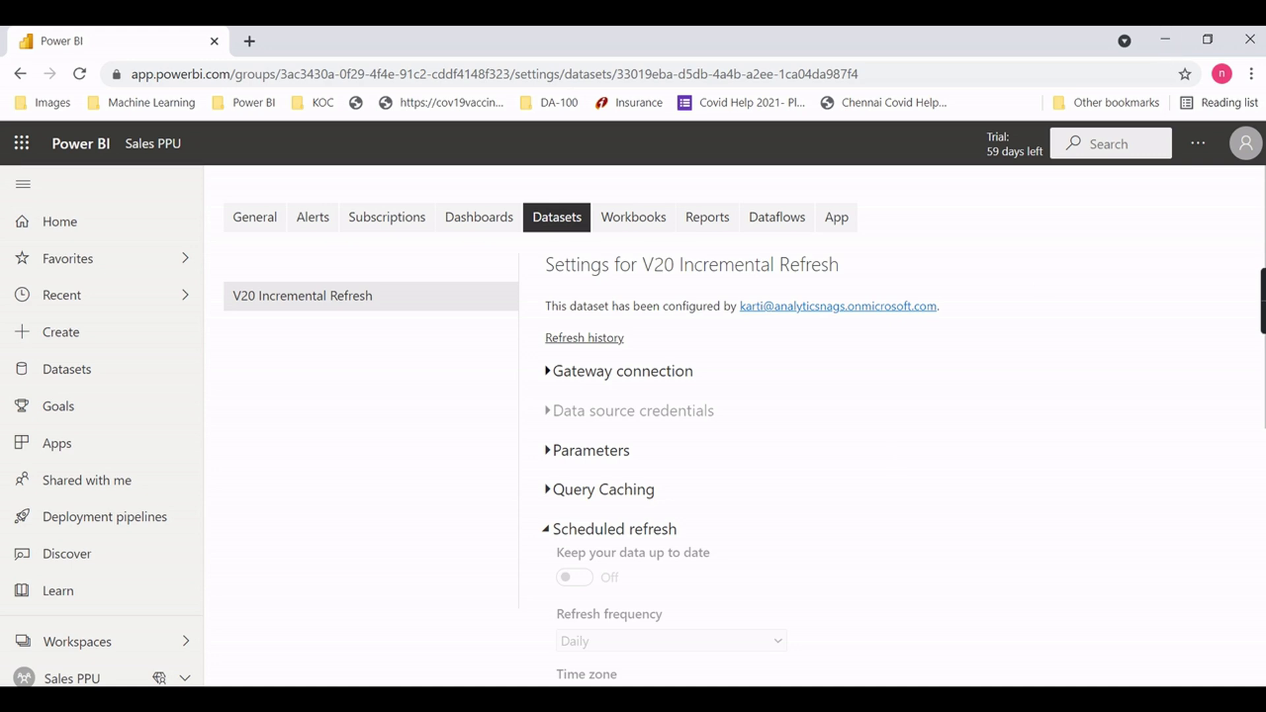
- Switch to Power BI Desktop, review the incremental refresh policy of the fact_sale_Data table, and cancel the dialog
{"action": "key", "text": "alt+Tab"}
{"action": "left_click", "coordinate": [849, 269]}
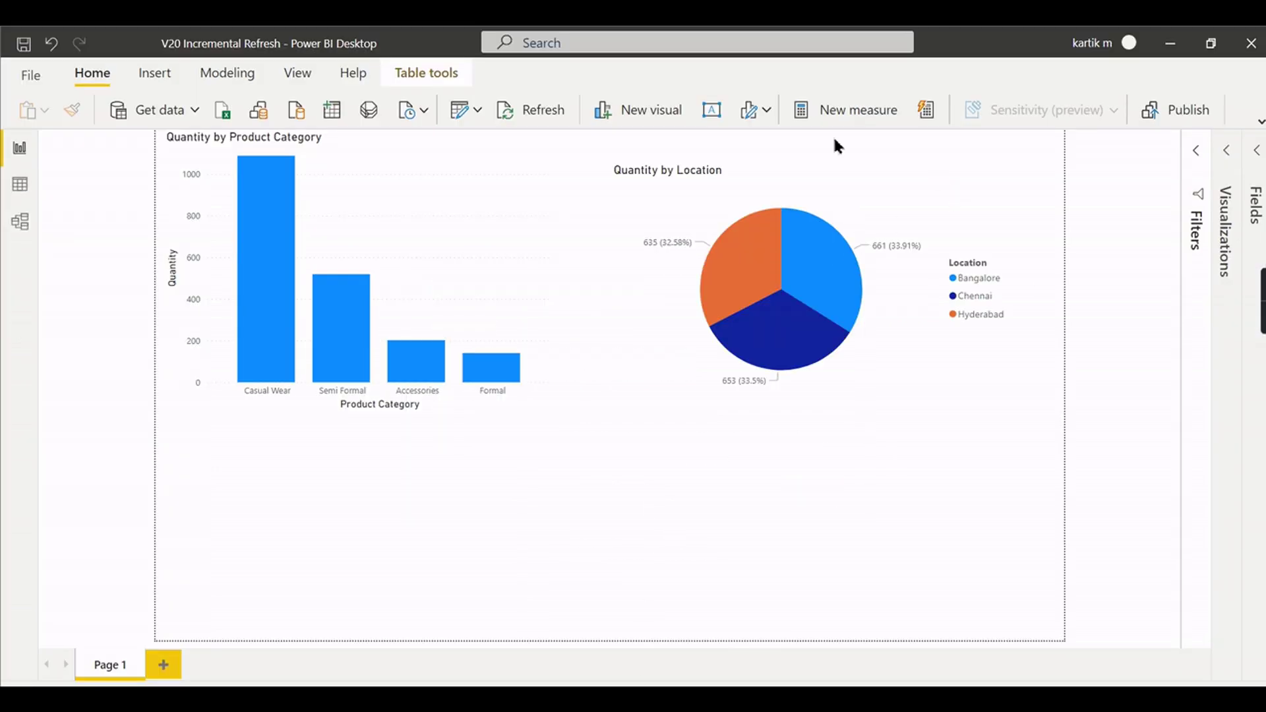
{"action": "left_click", "coordinate": [1184, 48]}
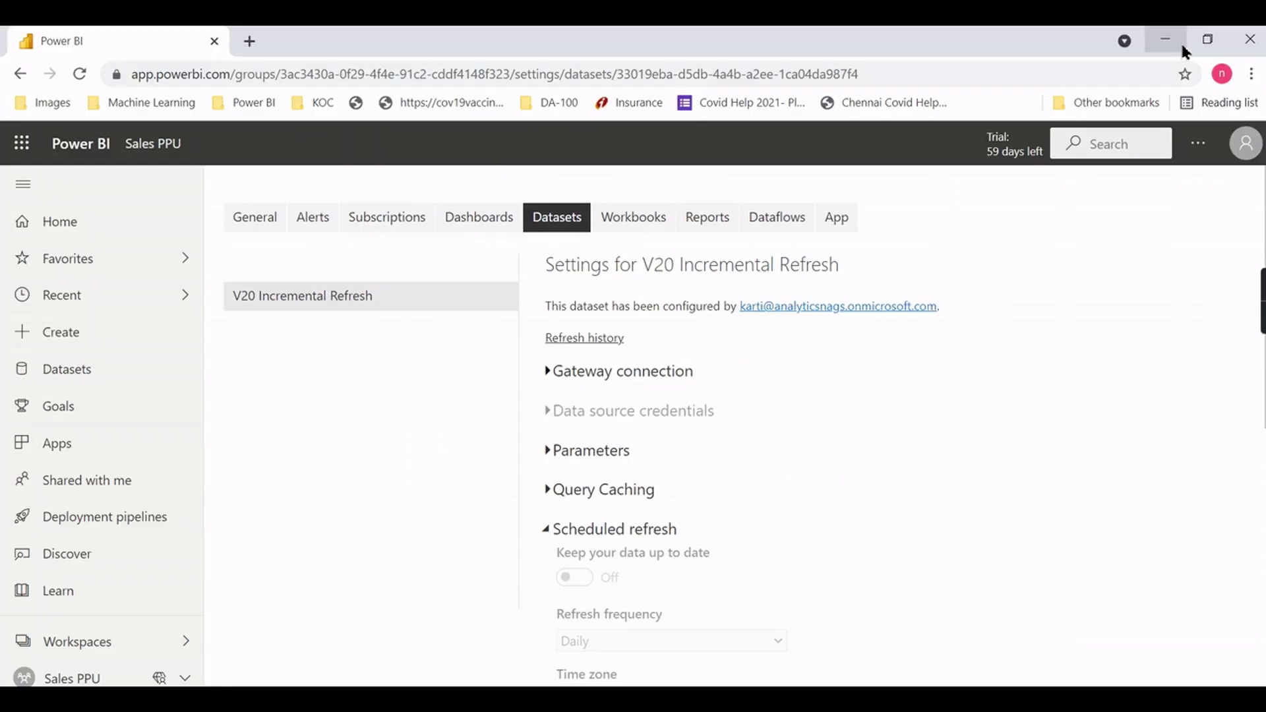
{"action": "key", "text": "alt+Tab"}
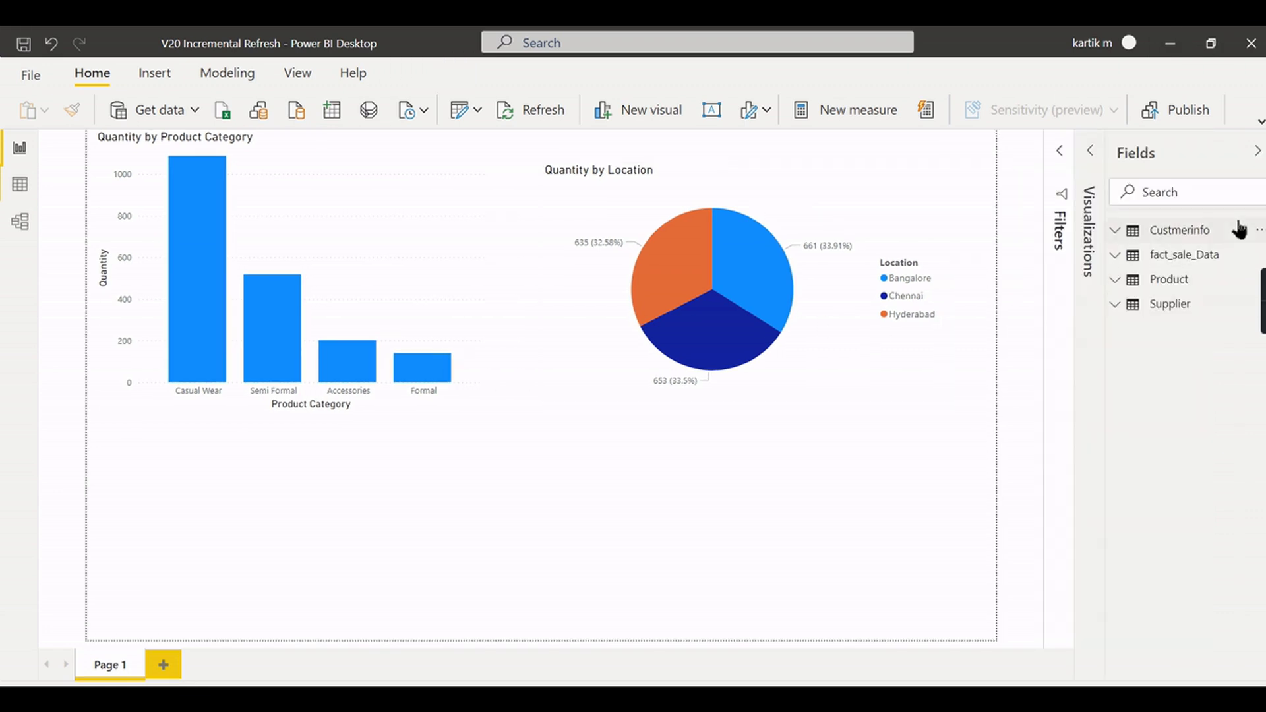
{"action": "left_click", "coordinate": [1259, 260]}
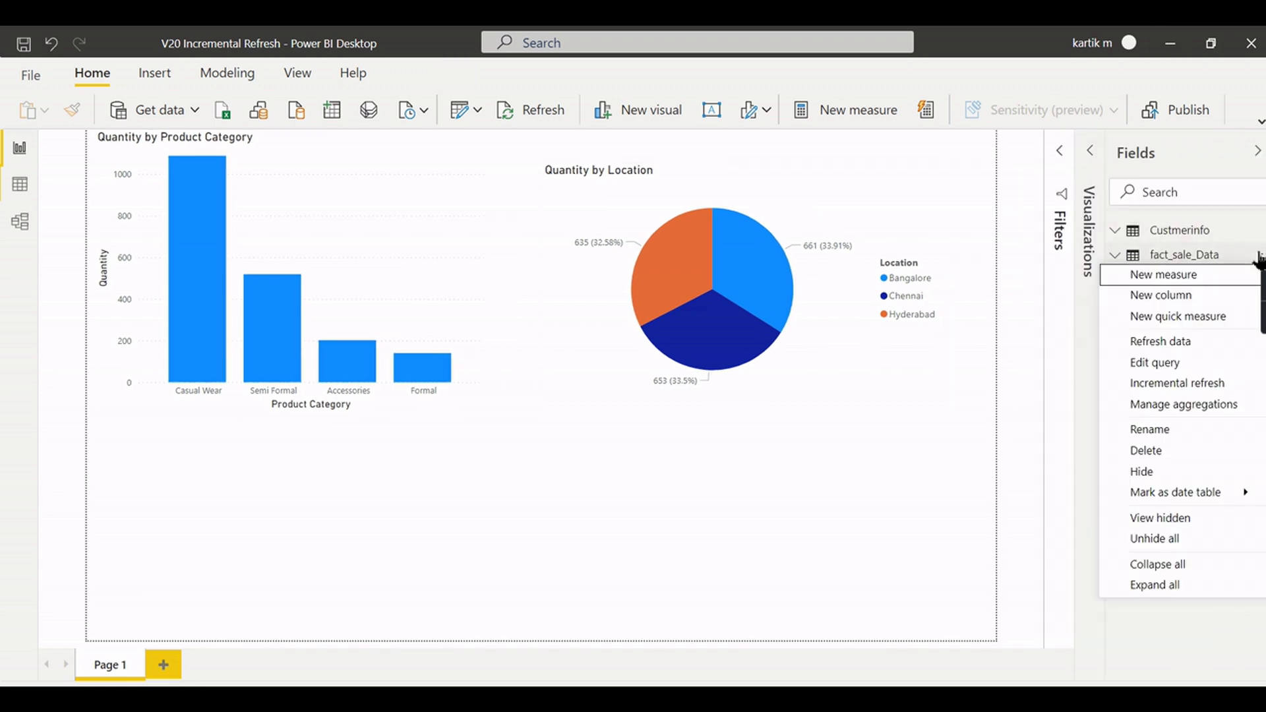
{"action": "left_click", "coordinate": [1179, 382]}
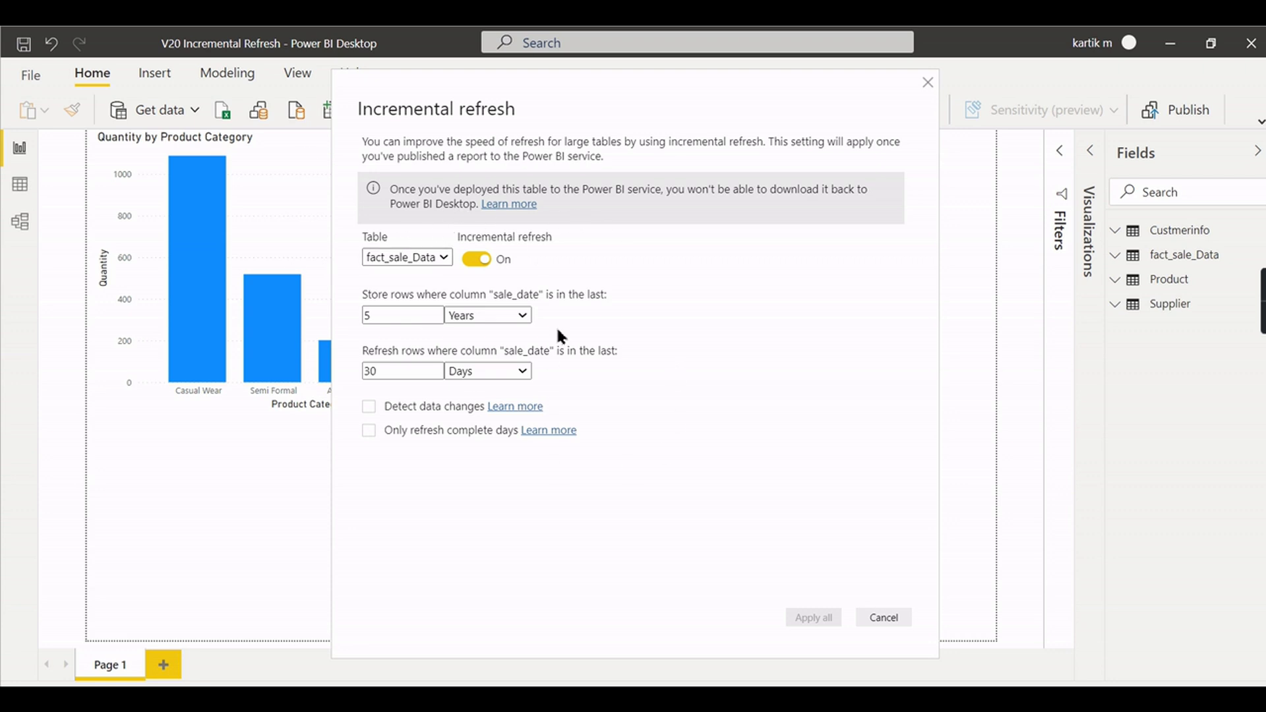
{"action": "left_click", "coordinate": [903, 619]}
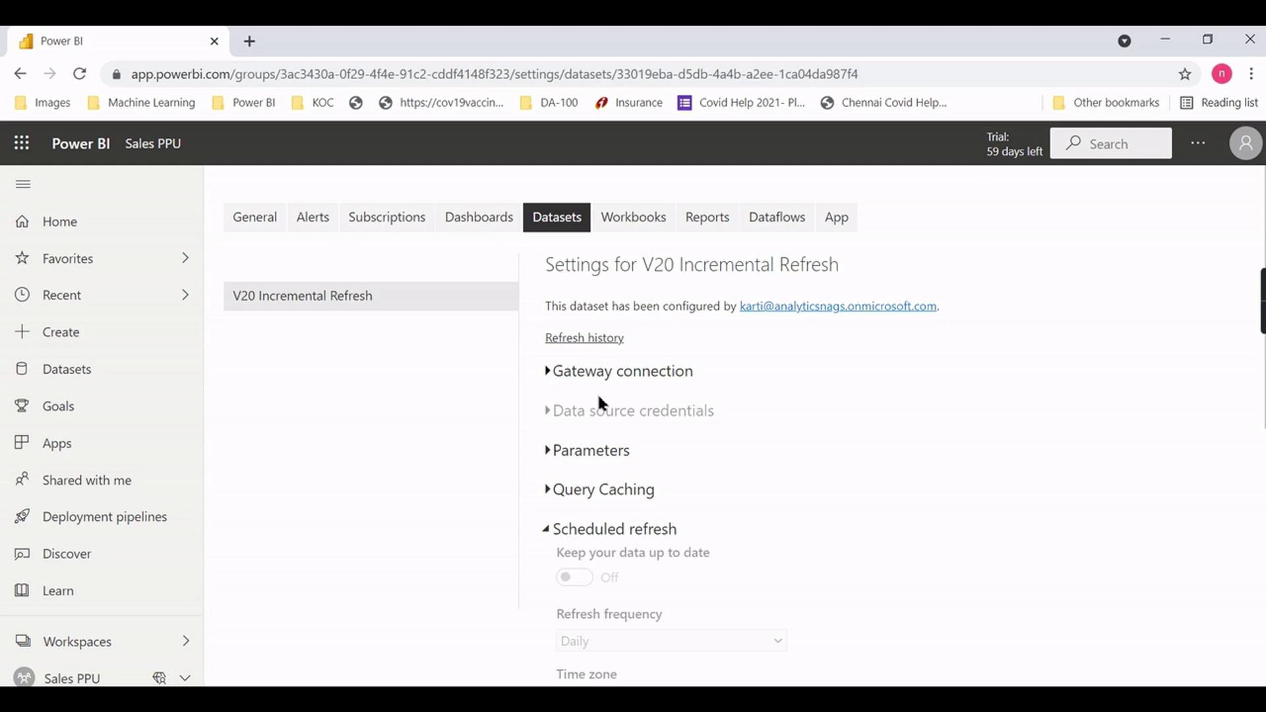
- Review the Scheduled refresh options of the V20 Incremental Refresh dataset in the Power BI service and open the General settings
{"action": "scroll", "coordinate": [573, 429], "scroll_direction": "down", "scroll_amount": 3}
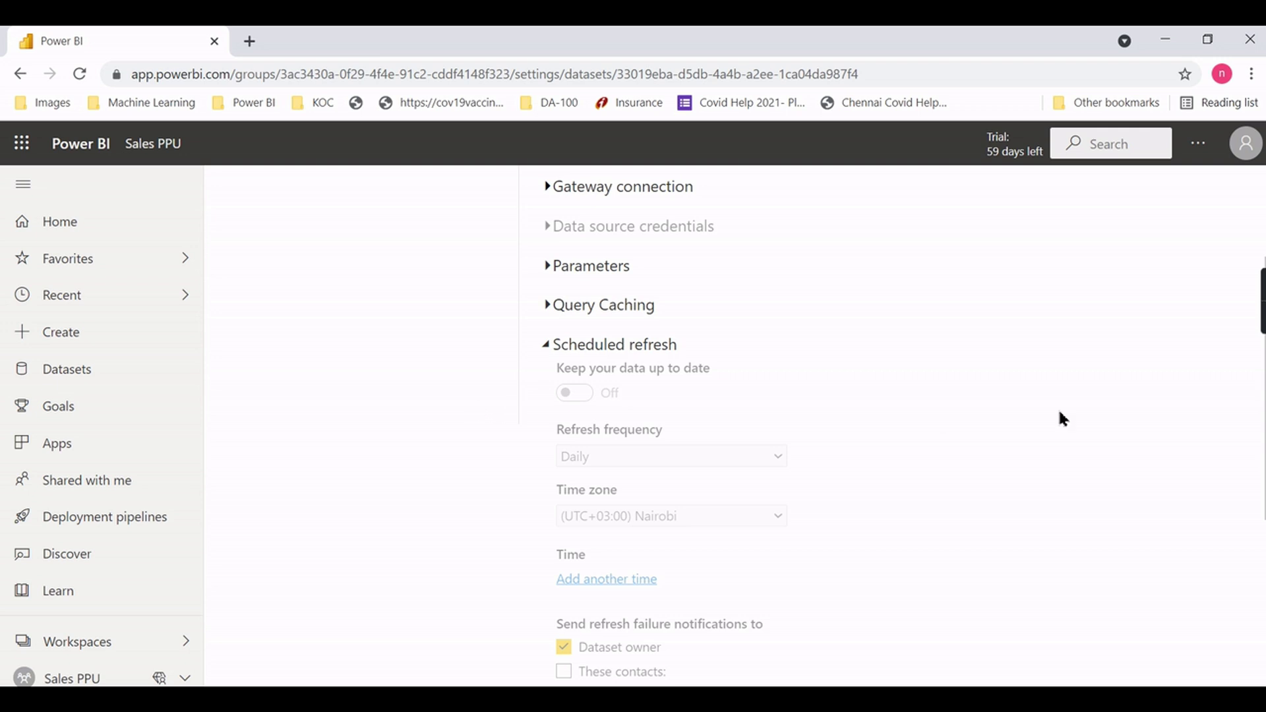
{"action": "scroll", "coordinate": [1060, 413], "scroll_direction": "down", "scroll_amount": 2}
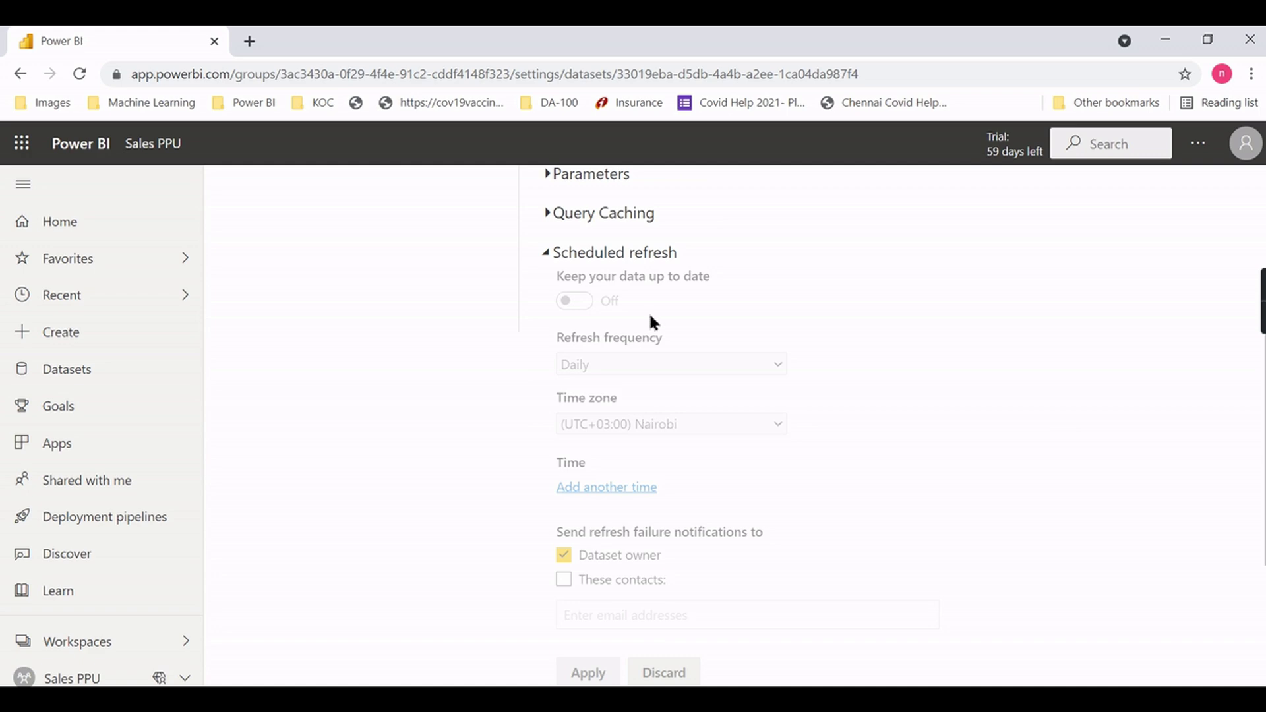
{"action": "scroll", "coordinate": [652, 322], "scroll_direction": "up", "scroll_amount": 5}
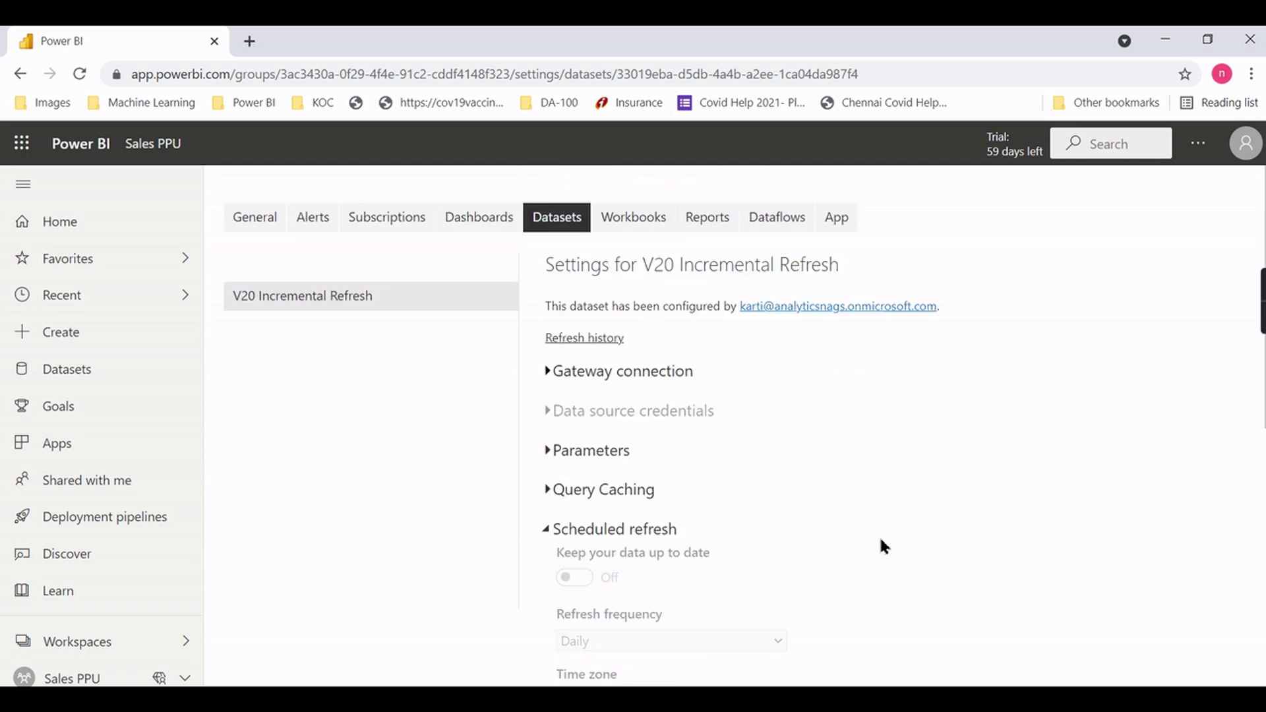
{"action": "left_click", "coordinate": [274, 217]}
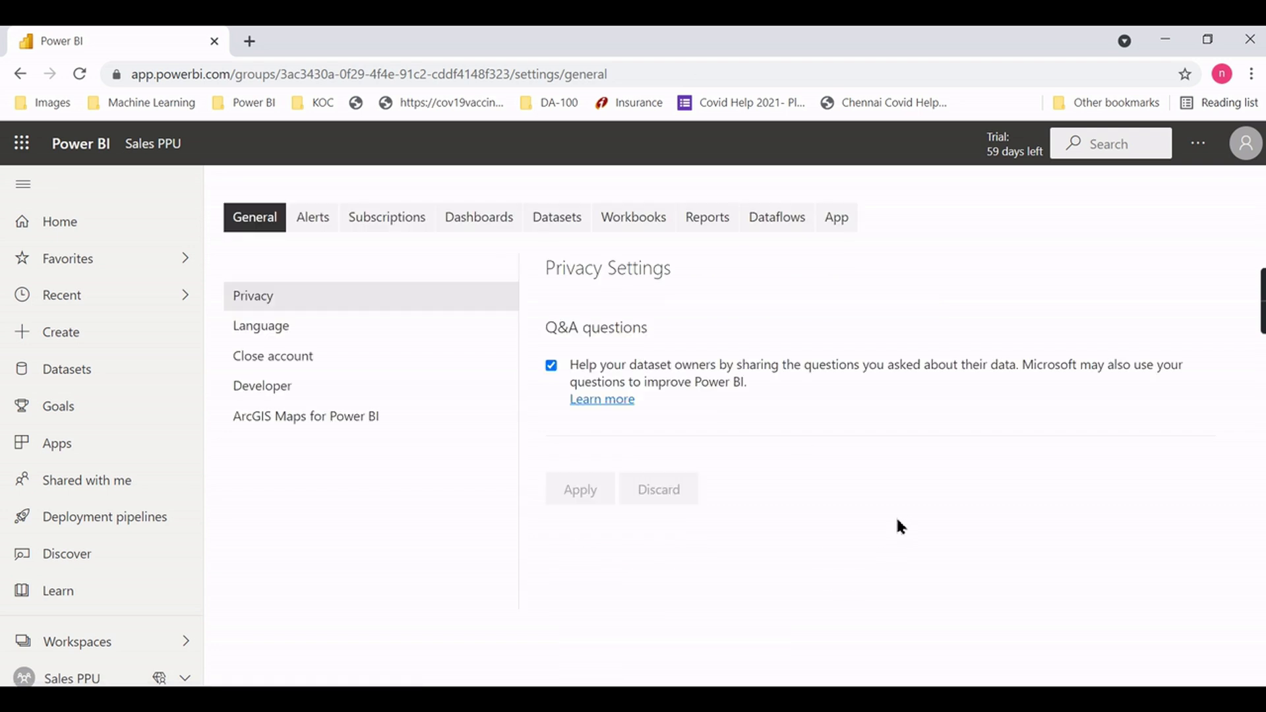